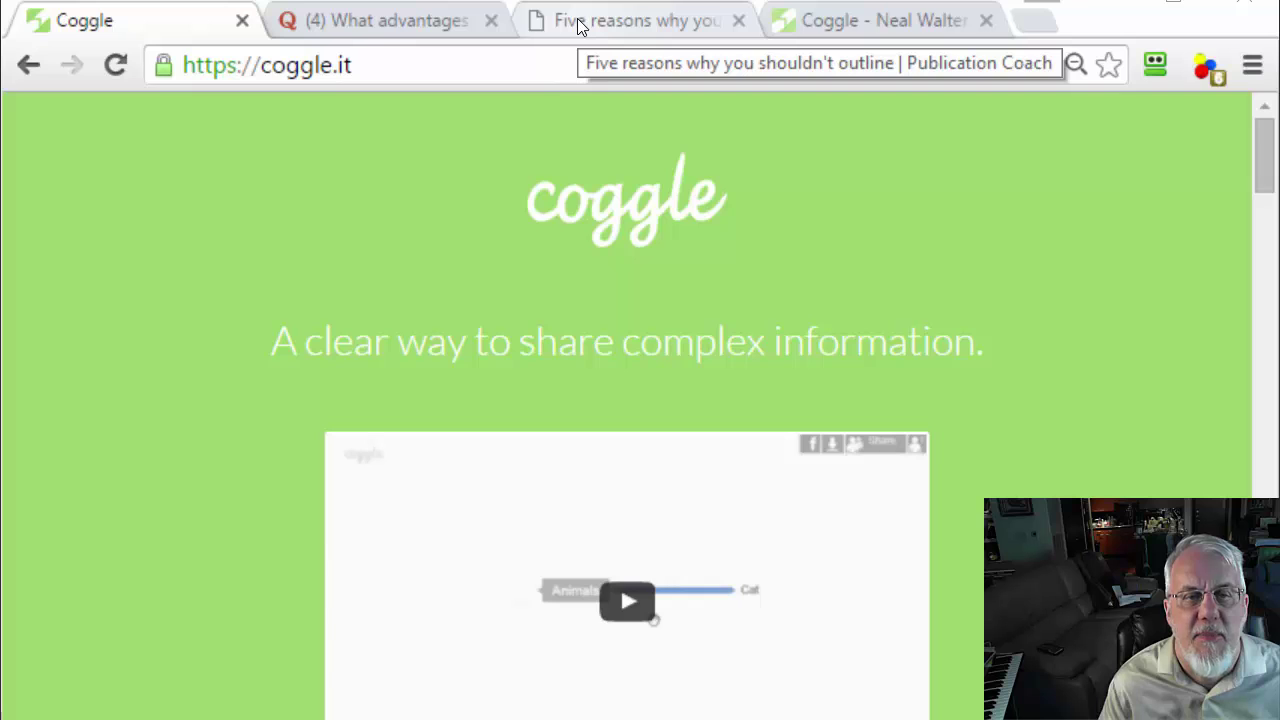
Read the Publication Coach article on five reasons not to outline and the Quora answer on mindmap advantages over linear lists.
left_click(577, 18)
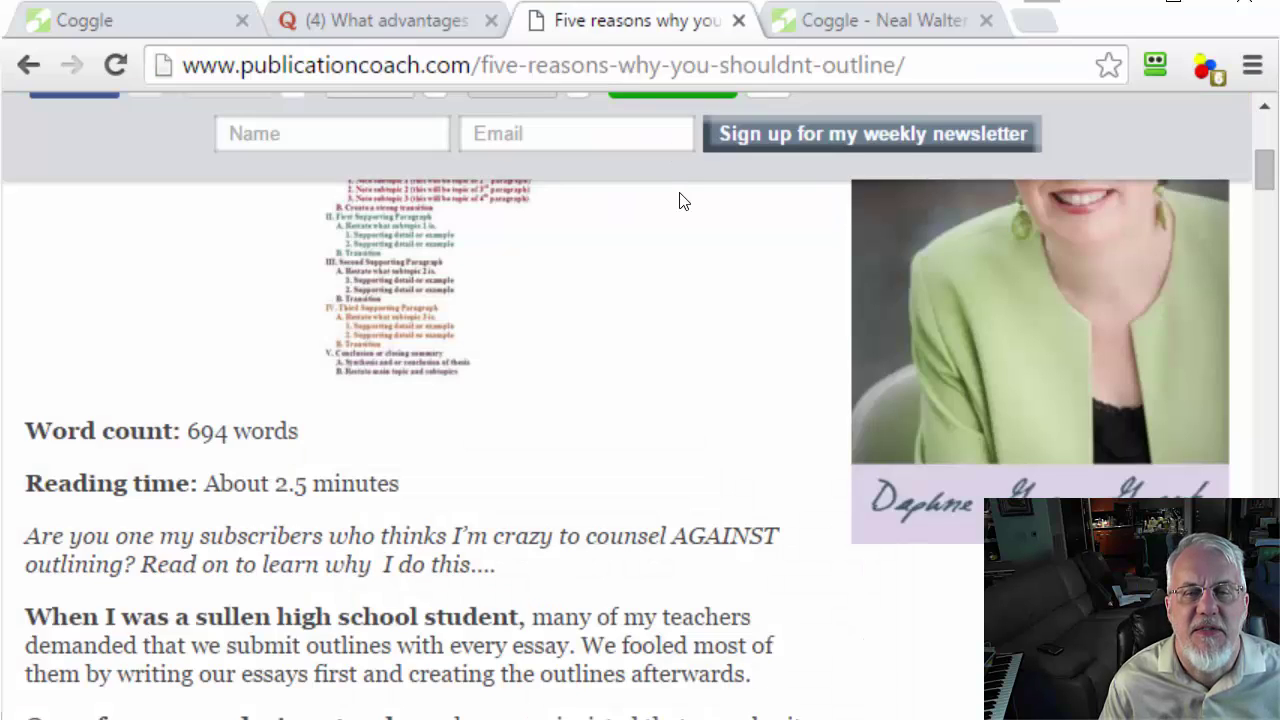
scroll(649, 347, "up", 2)
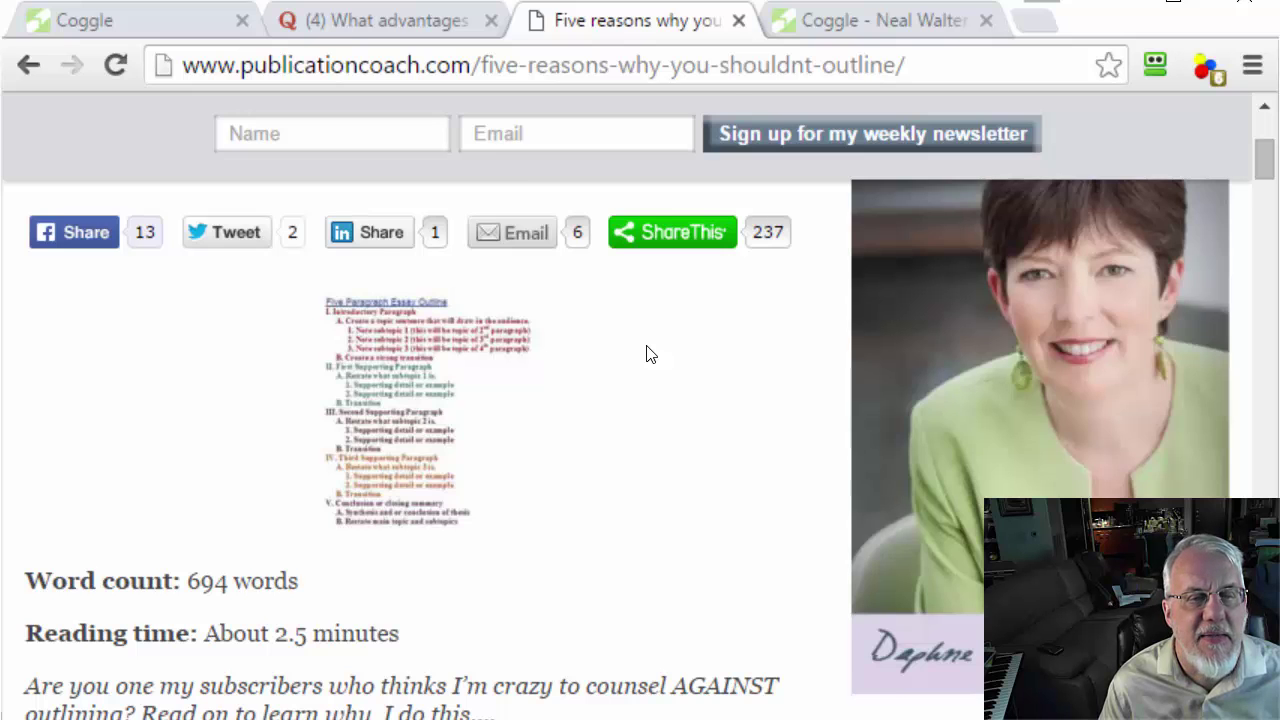
scroll(649, 353, "down", 4)
scroll(649, 353, "down", 3)
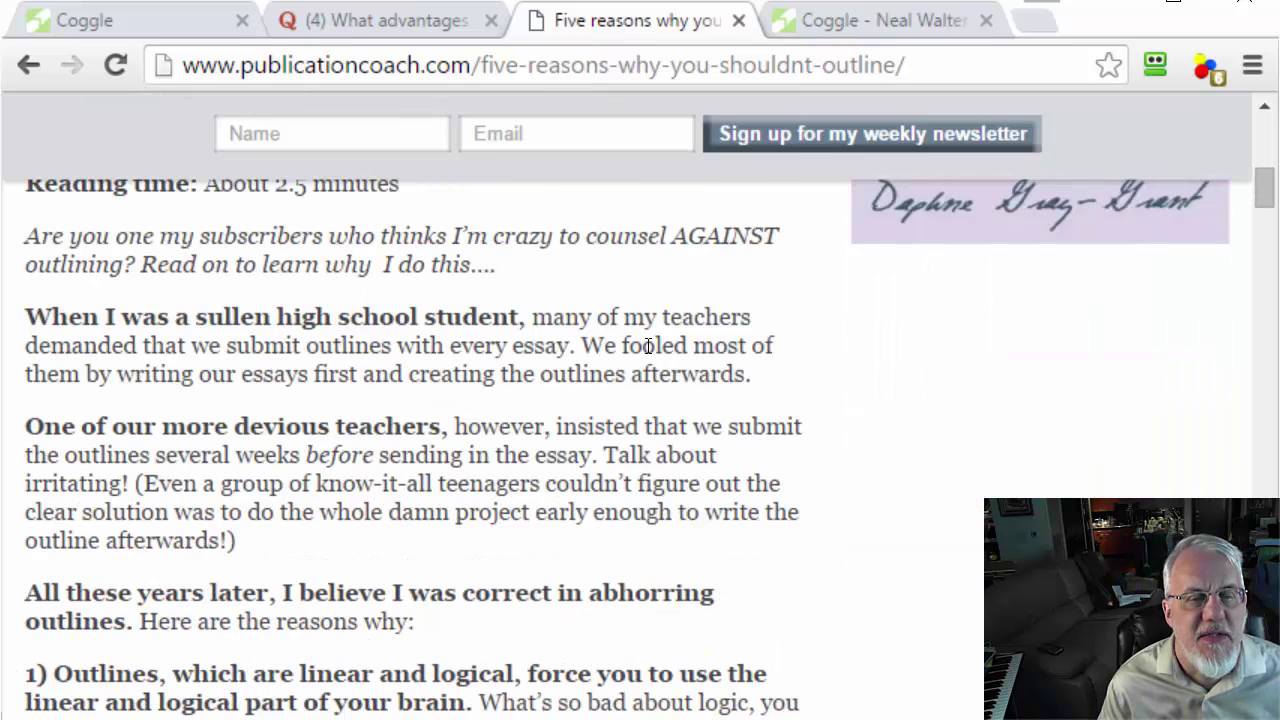
scroll(648, 345, "down", 2)
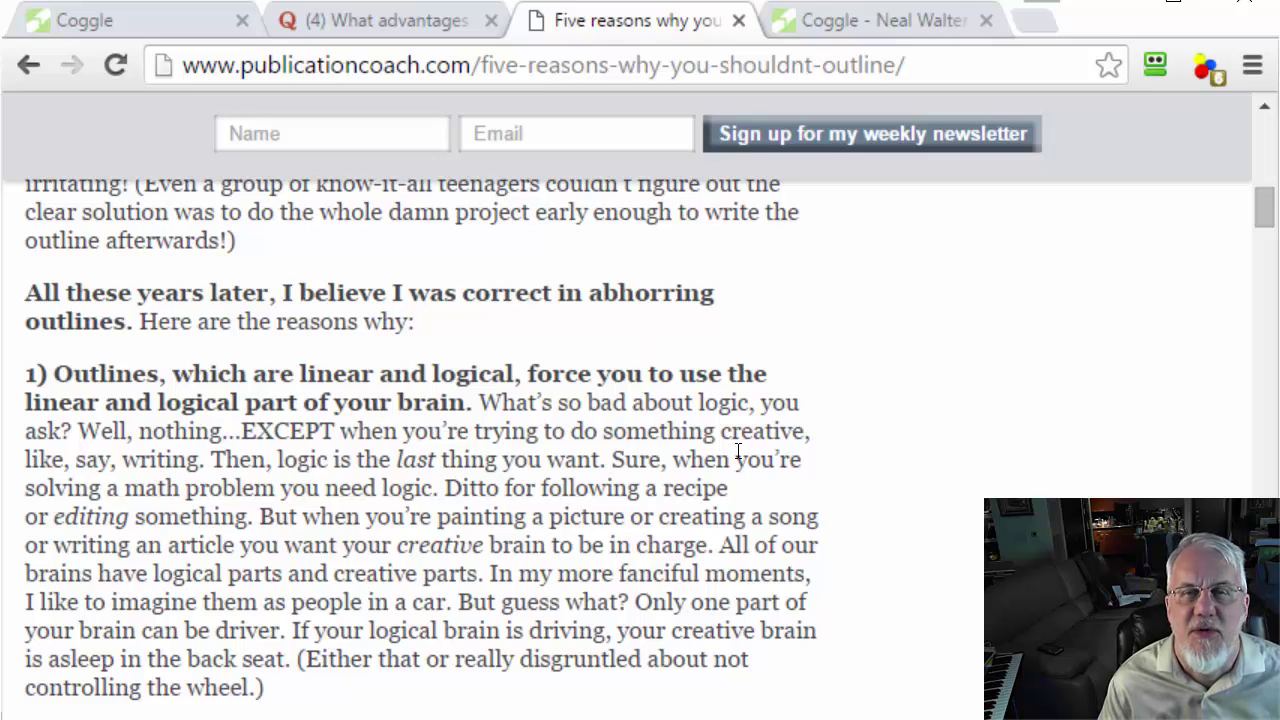
scroll(738, 452, "down", 2)
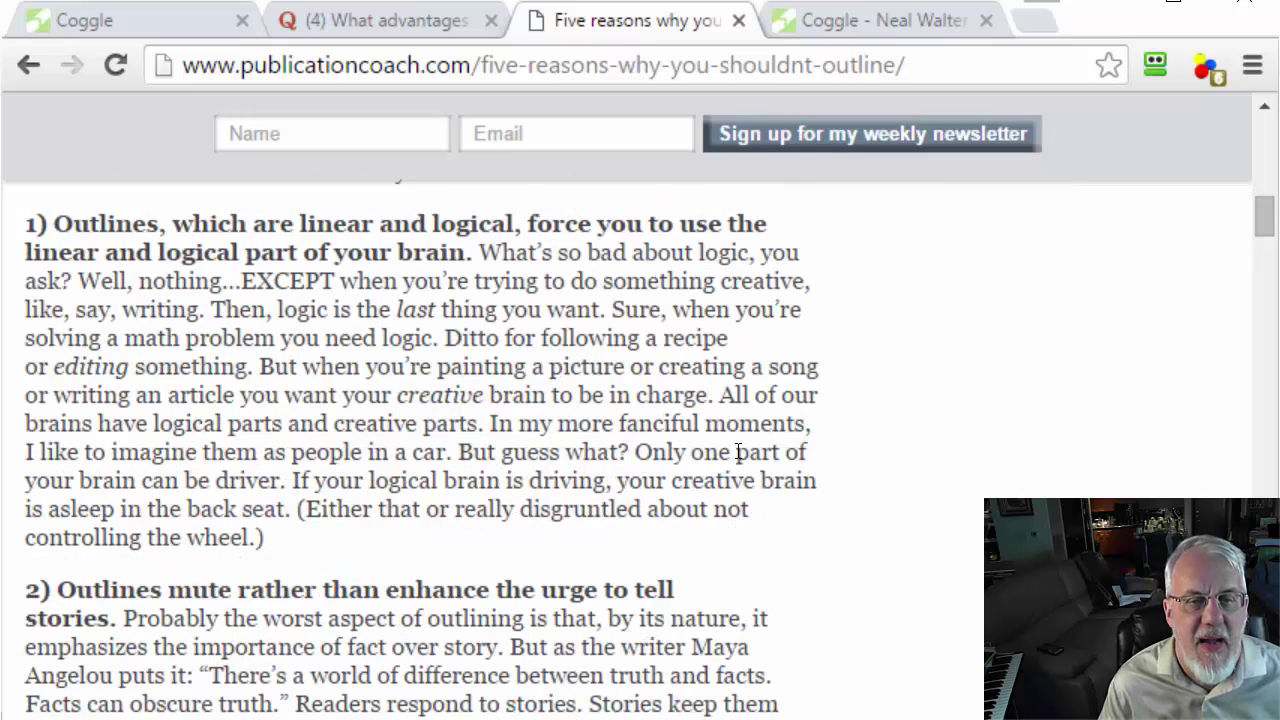
scroll(738, 452, "down", 2)
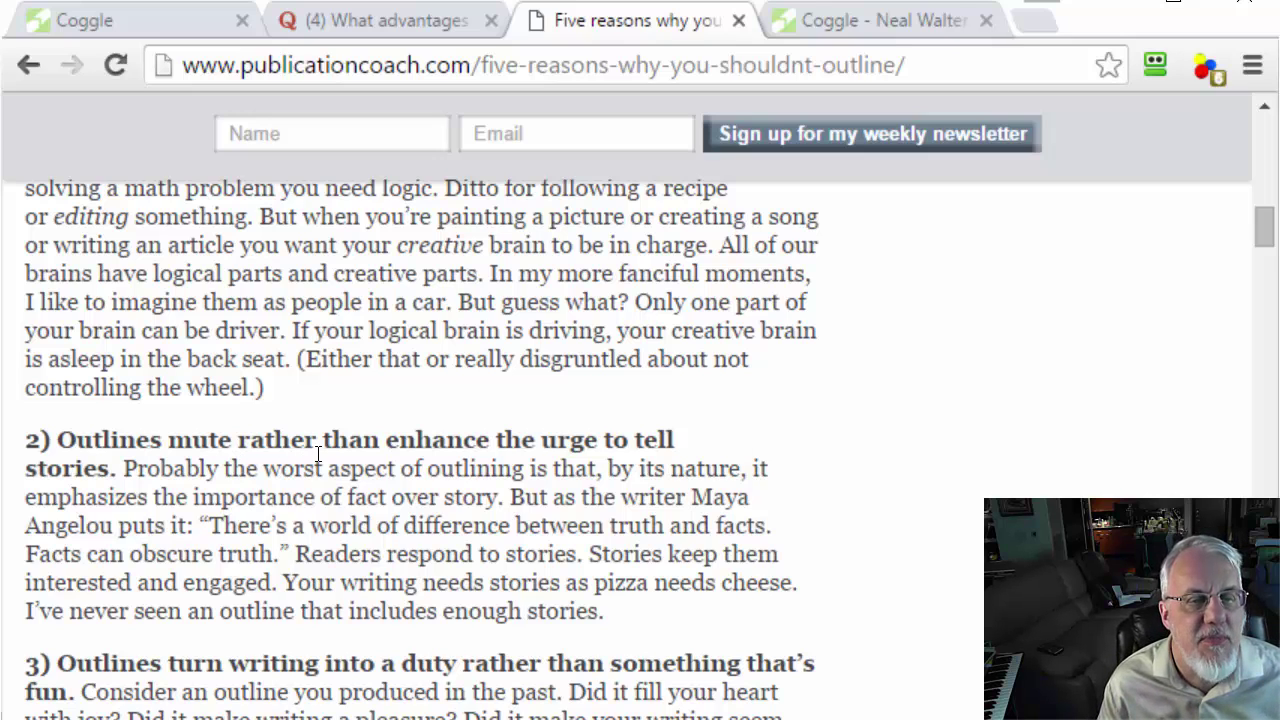
scroll(843, 491, "down", 4)
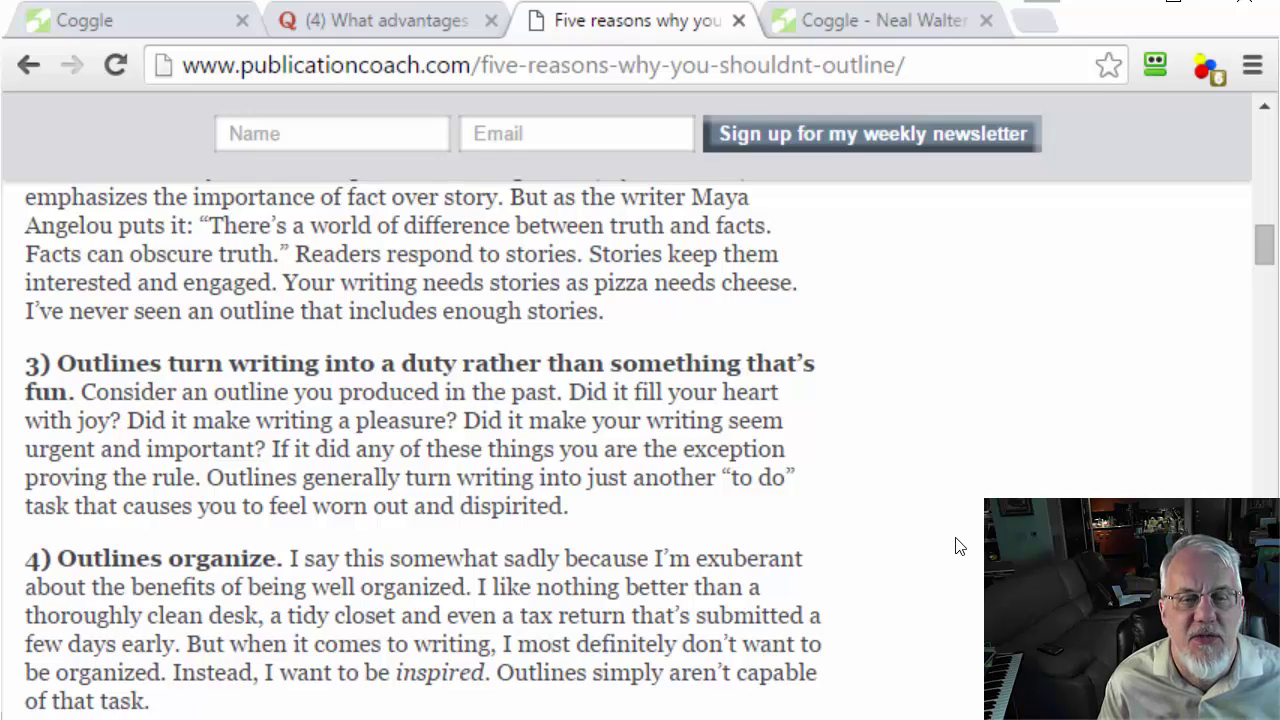
scroll(958, 545, "down", 4)
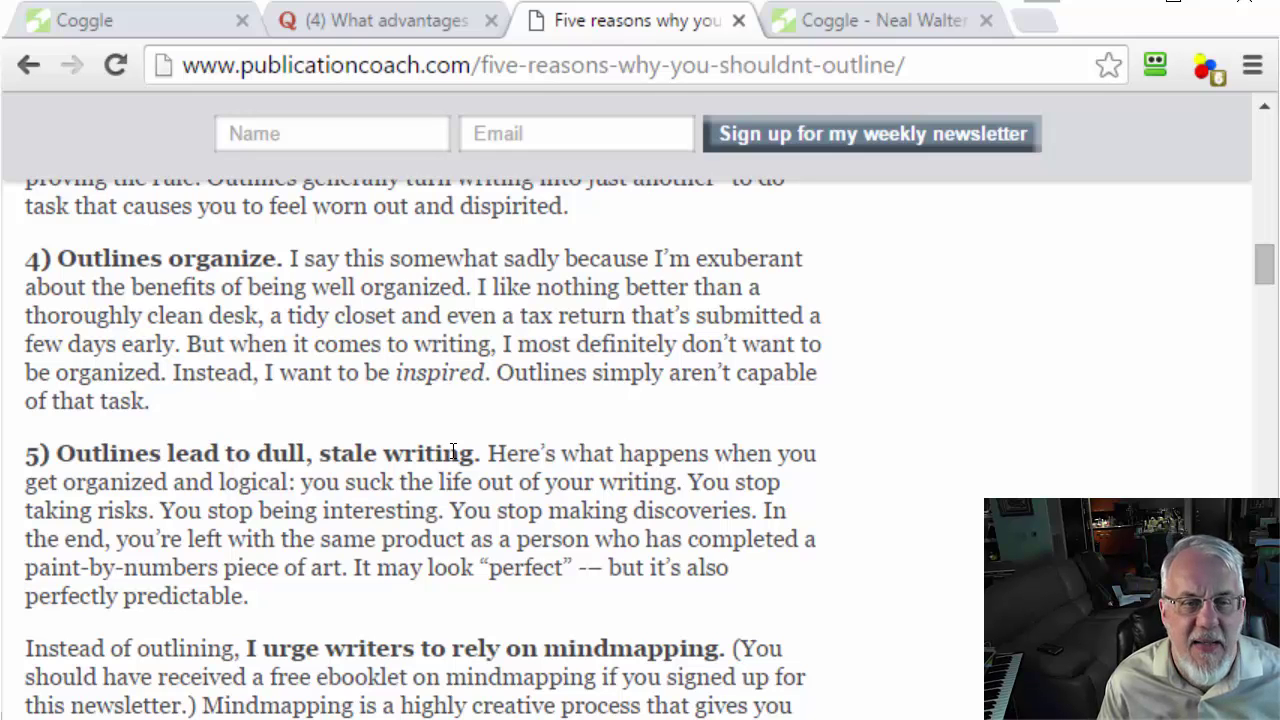
scroll(453, 452, "down", 3)
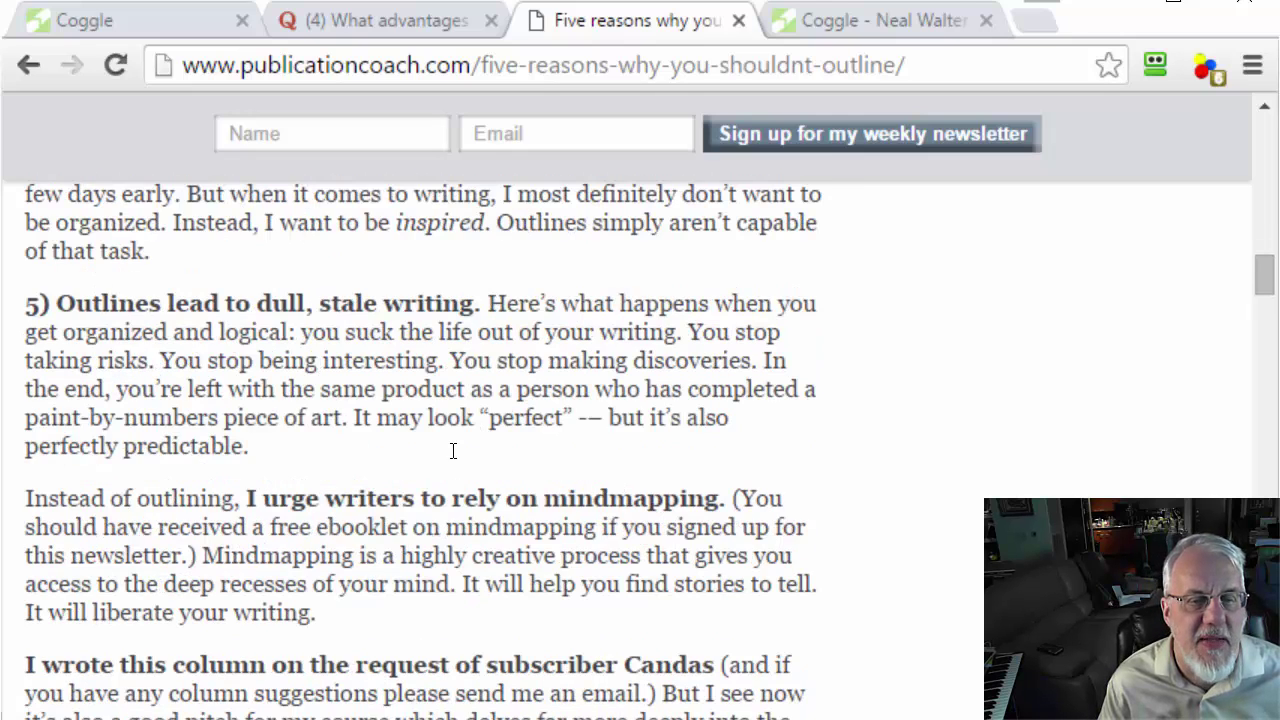
scroll(453, 451, "down", 3)
scroll(451, 455, "down", 3)
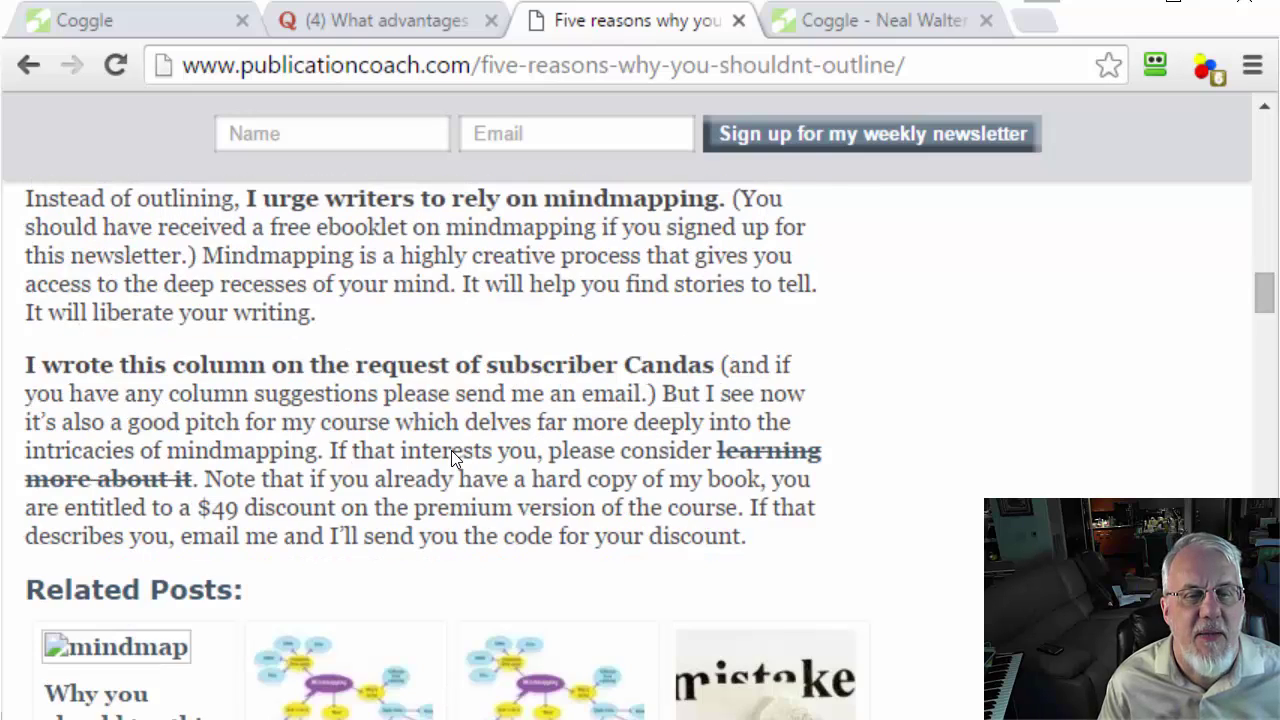
scroll(451, 450, "up", 9)
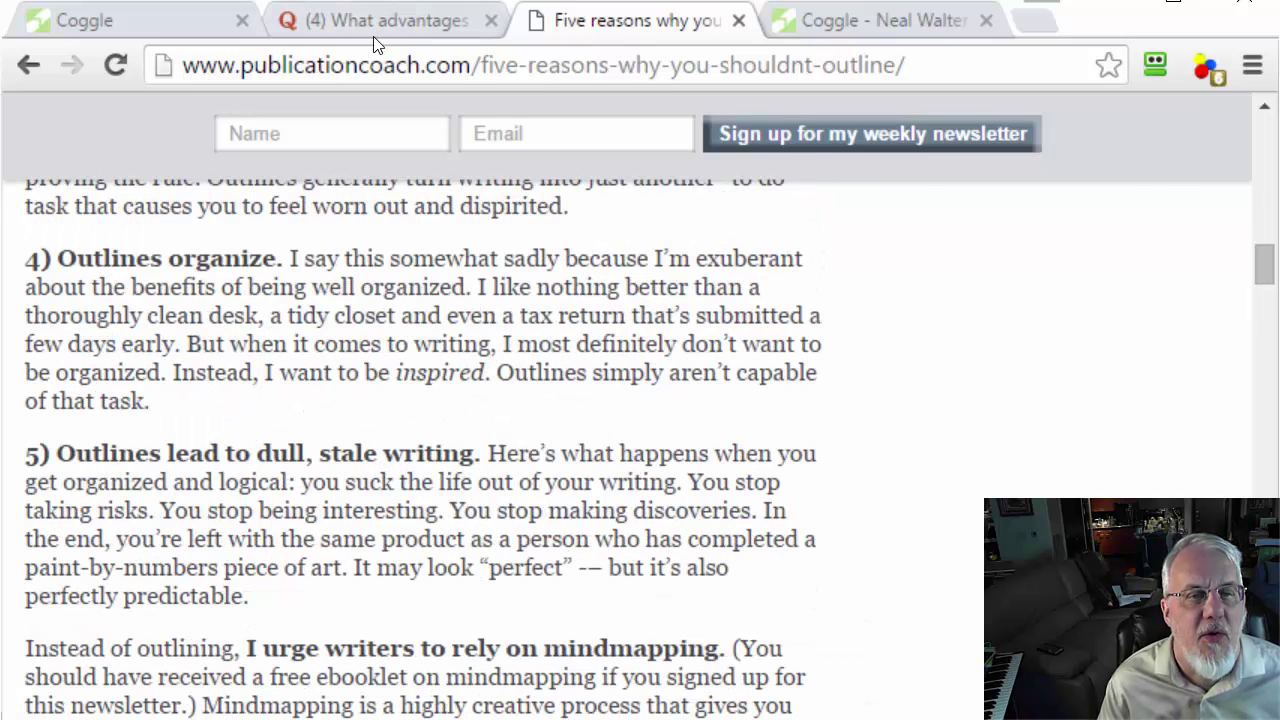
left_click(378, 28)
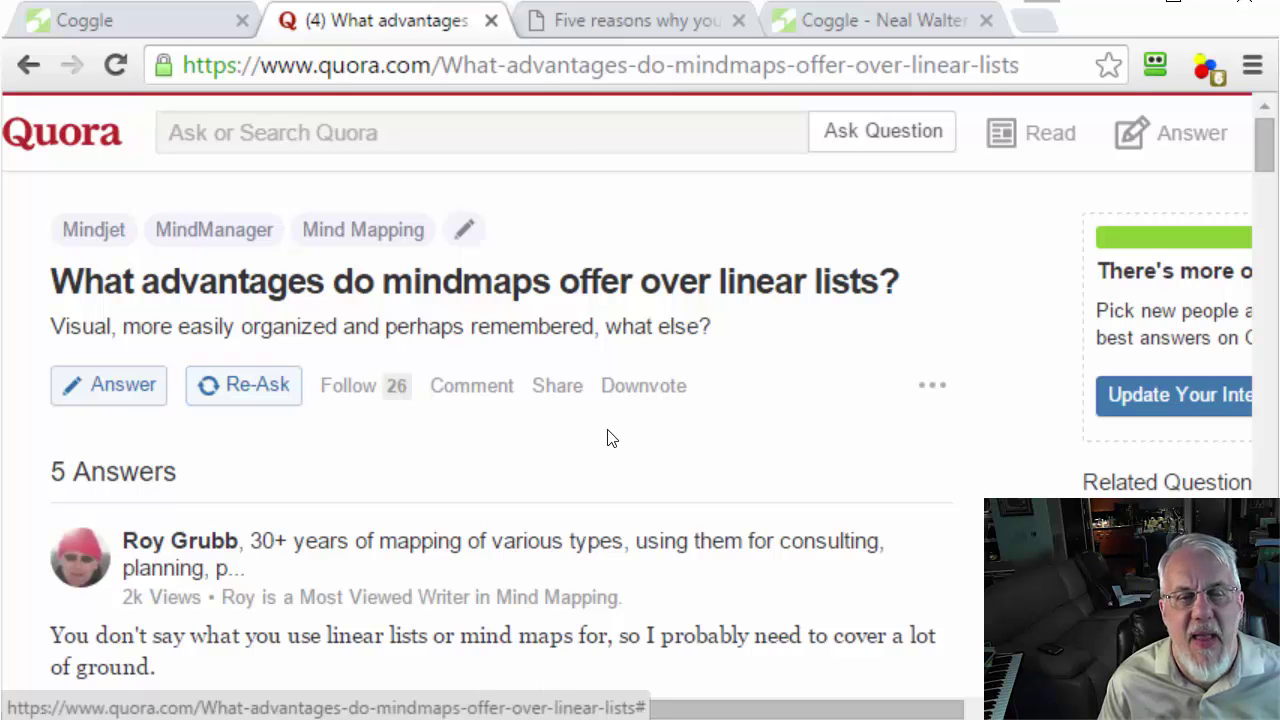
scroll(610, 436, "down", 6)
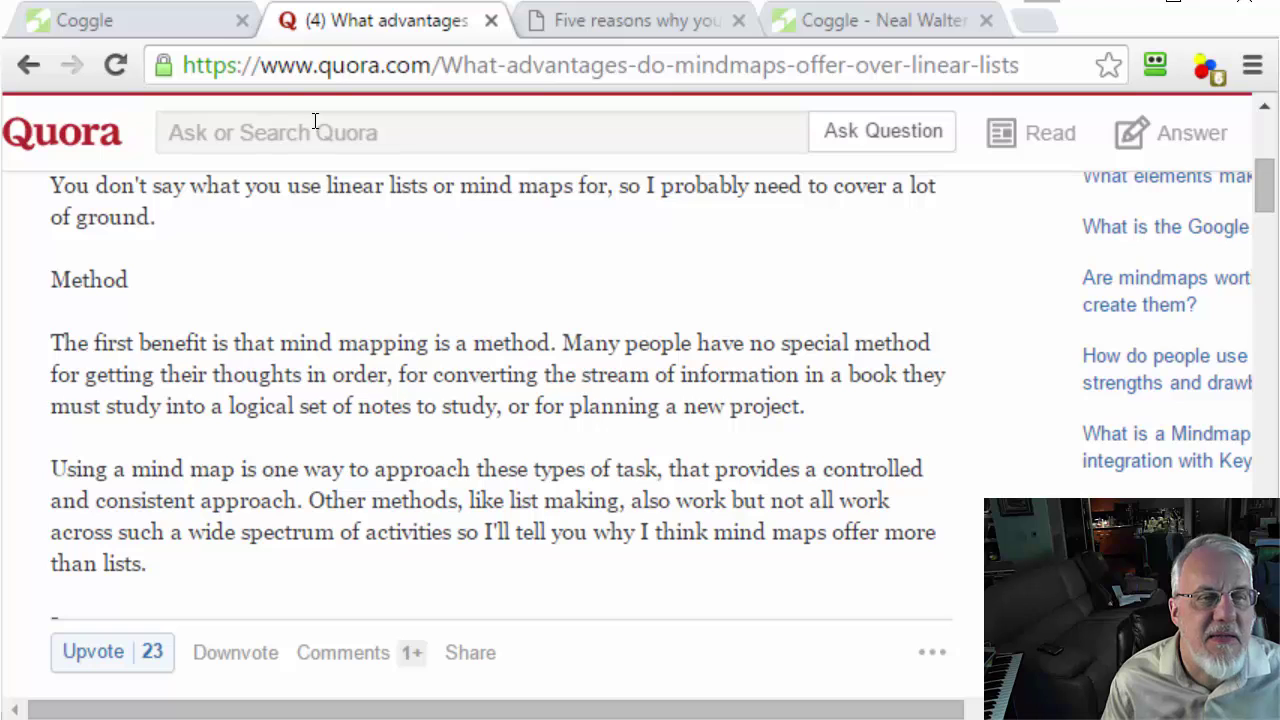
Look over the Coggle home page, including its intro video, sign-up and login options, and sample mind map.
left_click(220, 27)
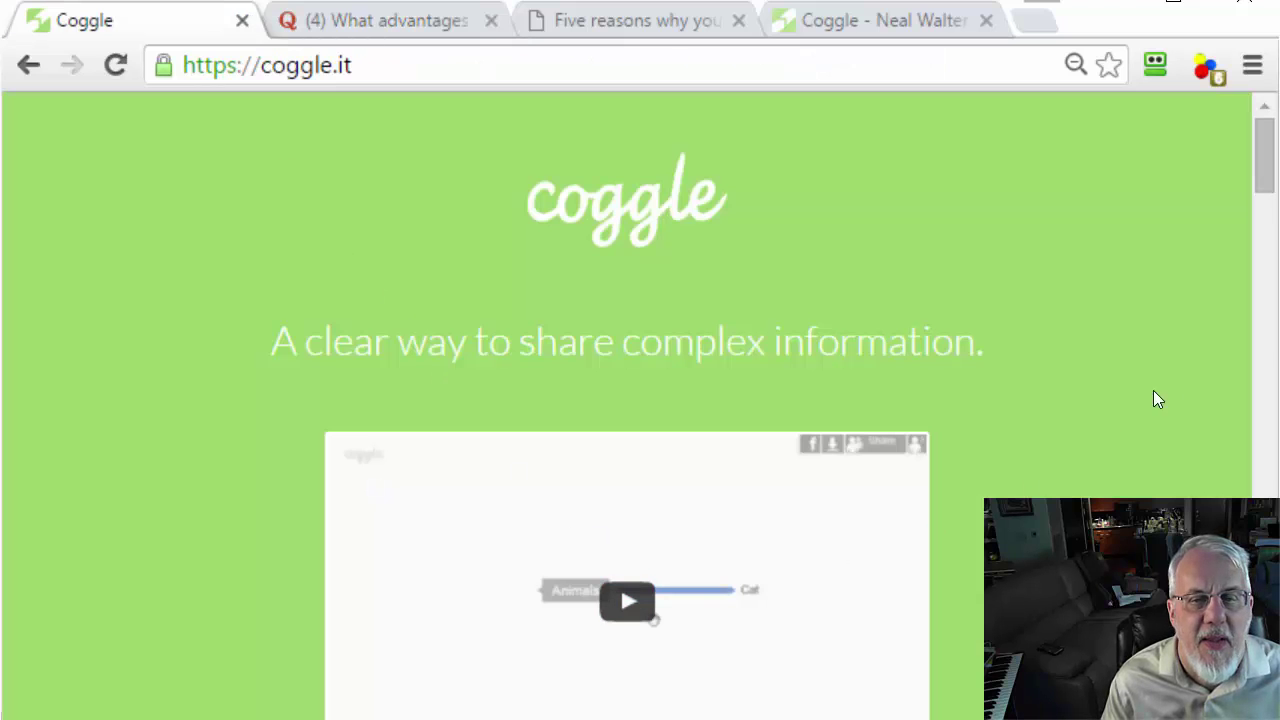
scroll(991, 303, "down", 3)
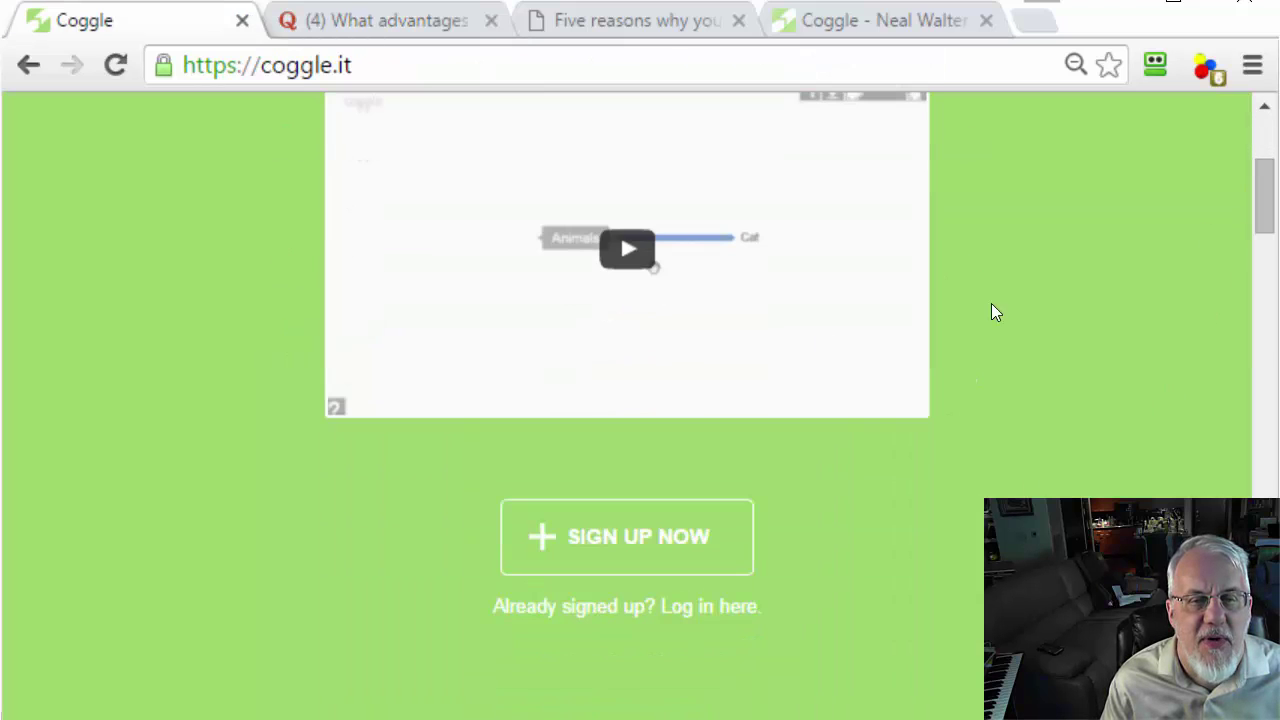
scroll(1021, 300, "up", 1)
scroll(1021, 297, "up", 2)
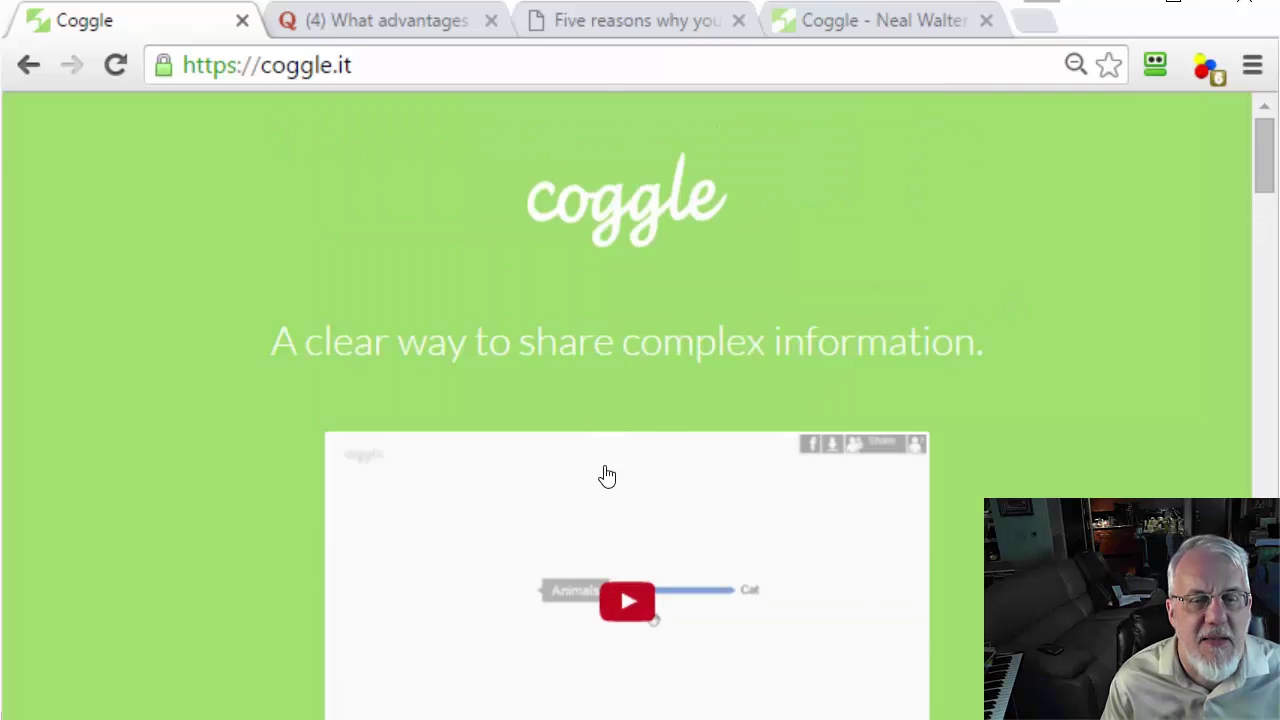
scroll(603, 474, "down", 1)
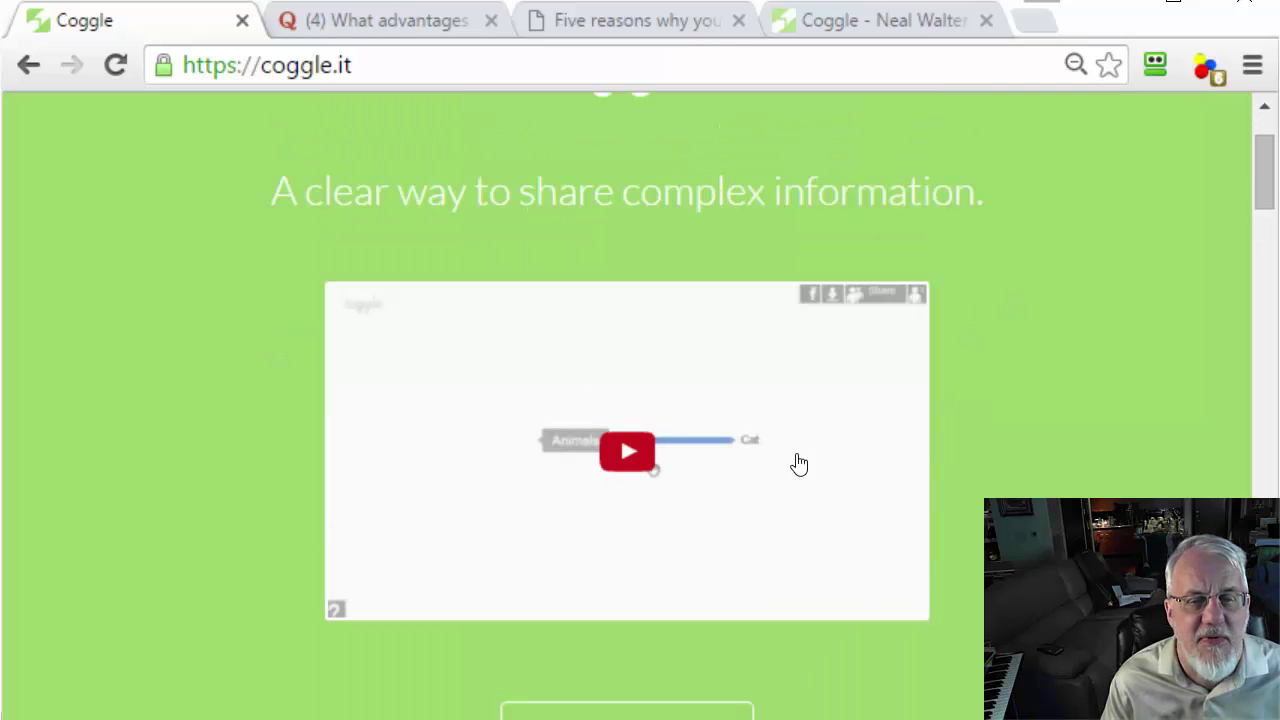
scroll(1134, 460, "down", 2)
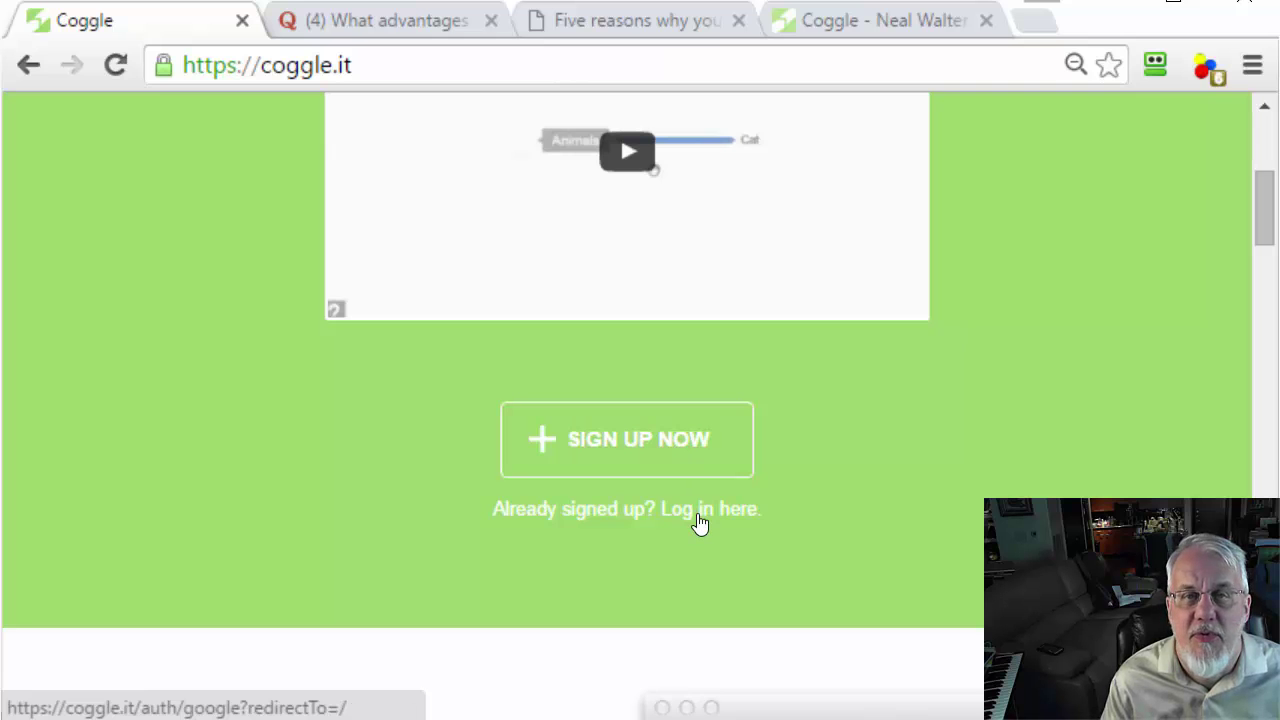
scroll(700, 523, "down", 5)
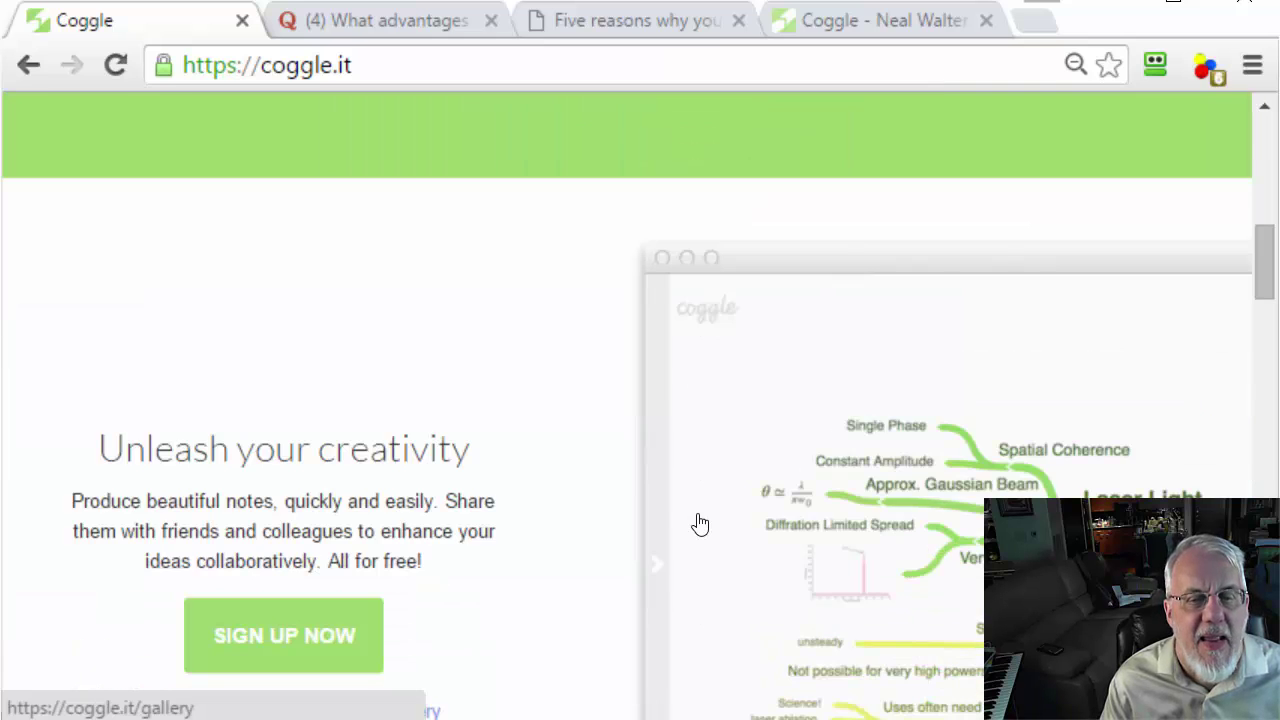
scroll(700, 524, "down", 2)
scroll(700, 524, "down", 5)
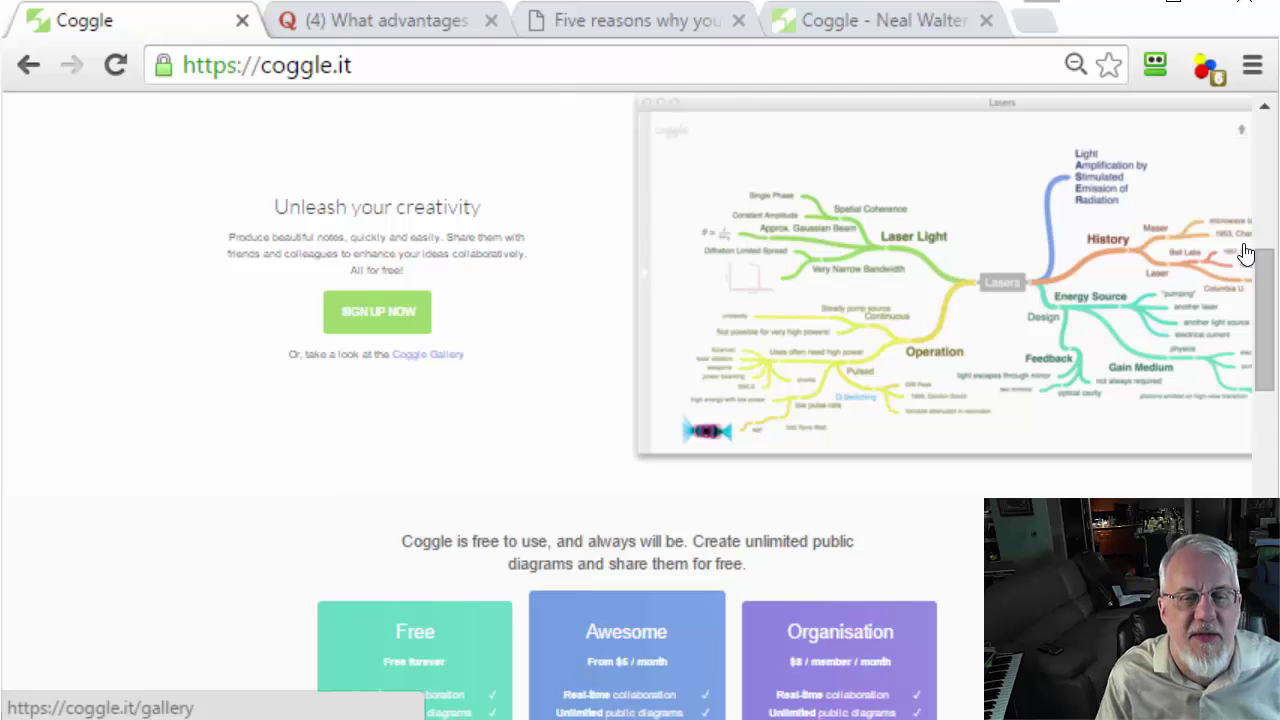
Compare the features of the Free, Awesome and Organisation plans on the Coggle home page, enlarging the text for reading.
scroll(1245, 254, "down", 5)
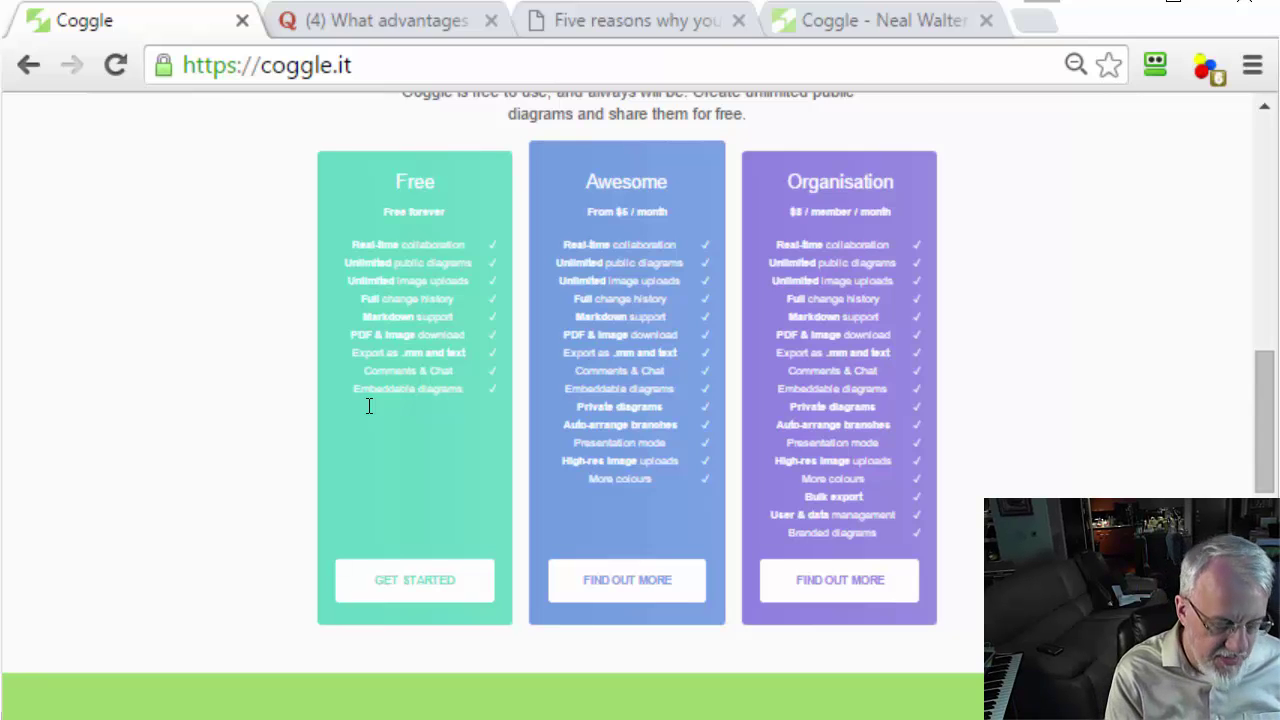
key("ctrl+plus")
key("ctrl+plus")
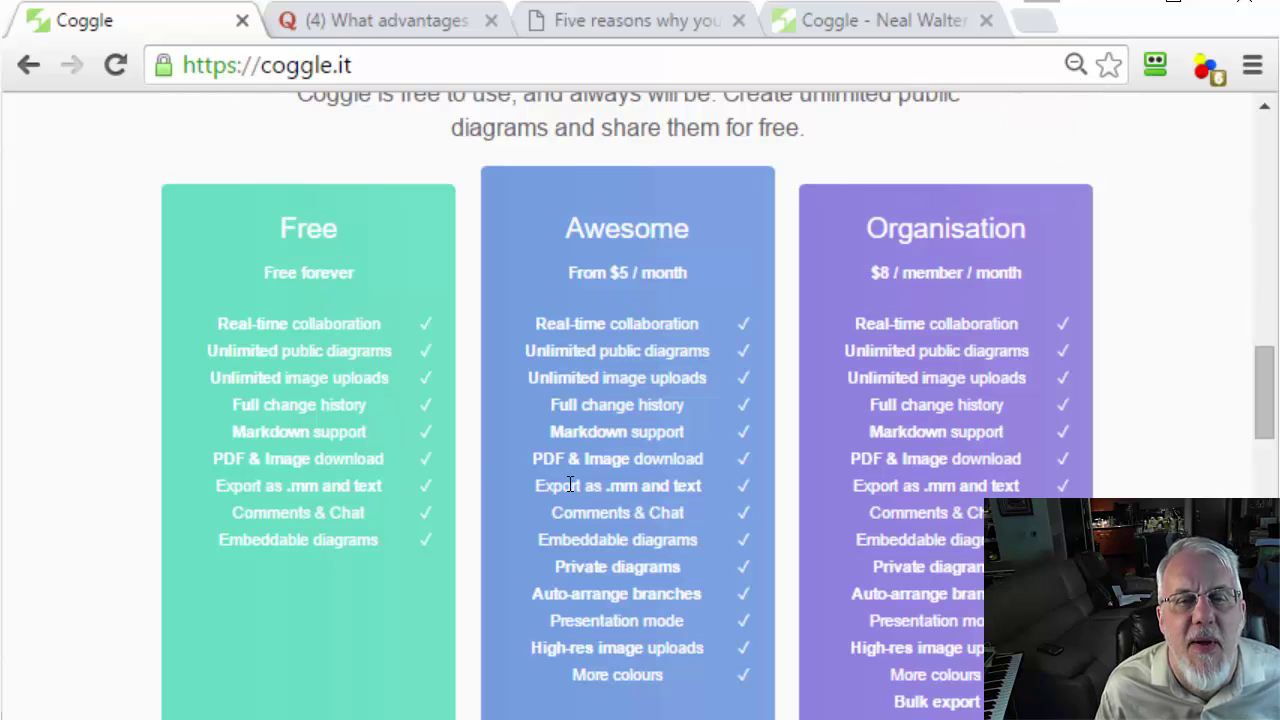
scroll(636, 485, "down", 3)
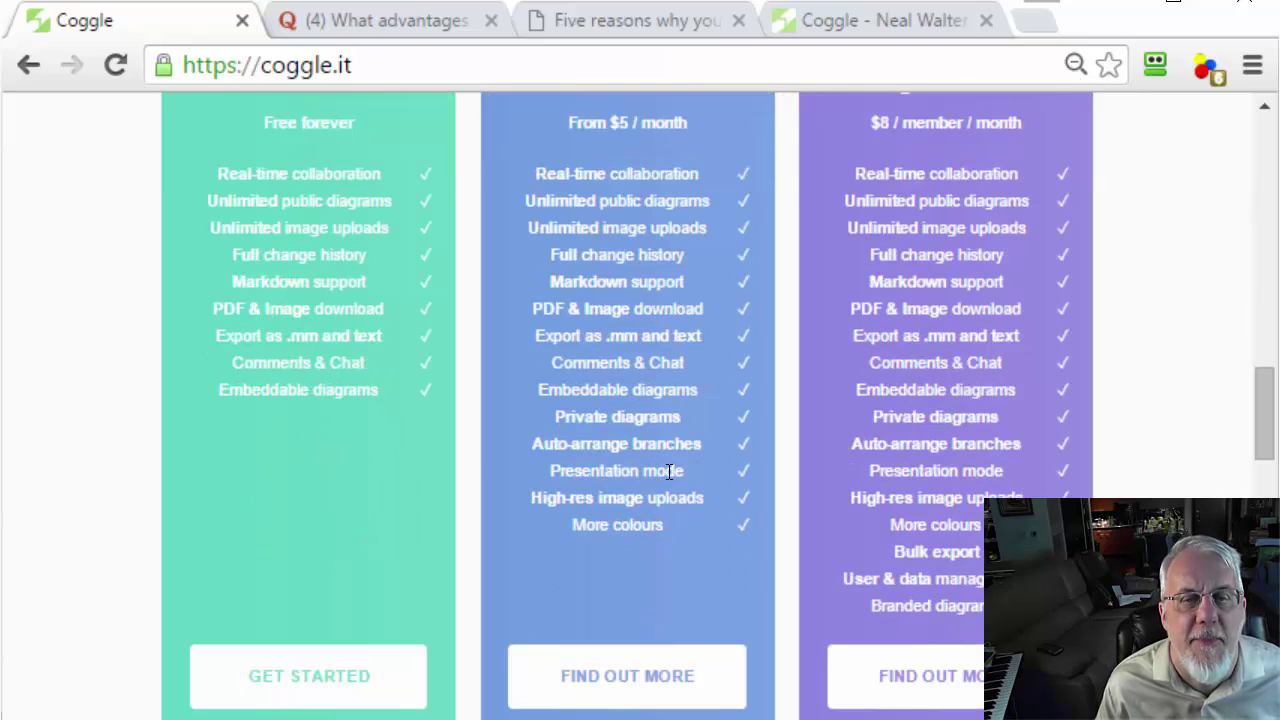
Create a new diagram from the Coggle account's diagram overview and dismiss the hint about returning to the homepage.
left_click(835, 22)
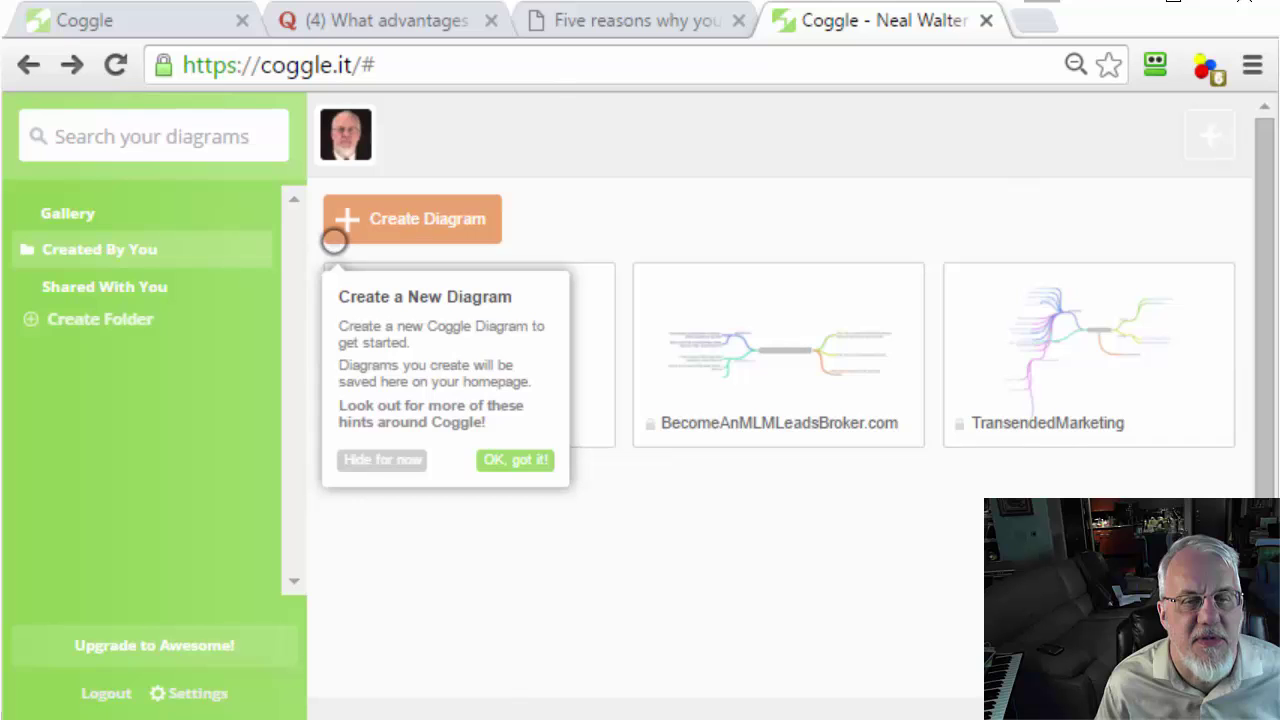
left_click(427, 219)
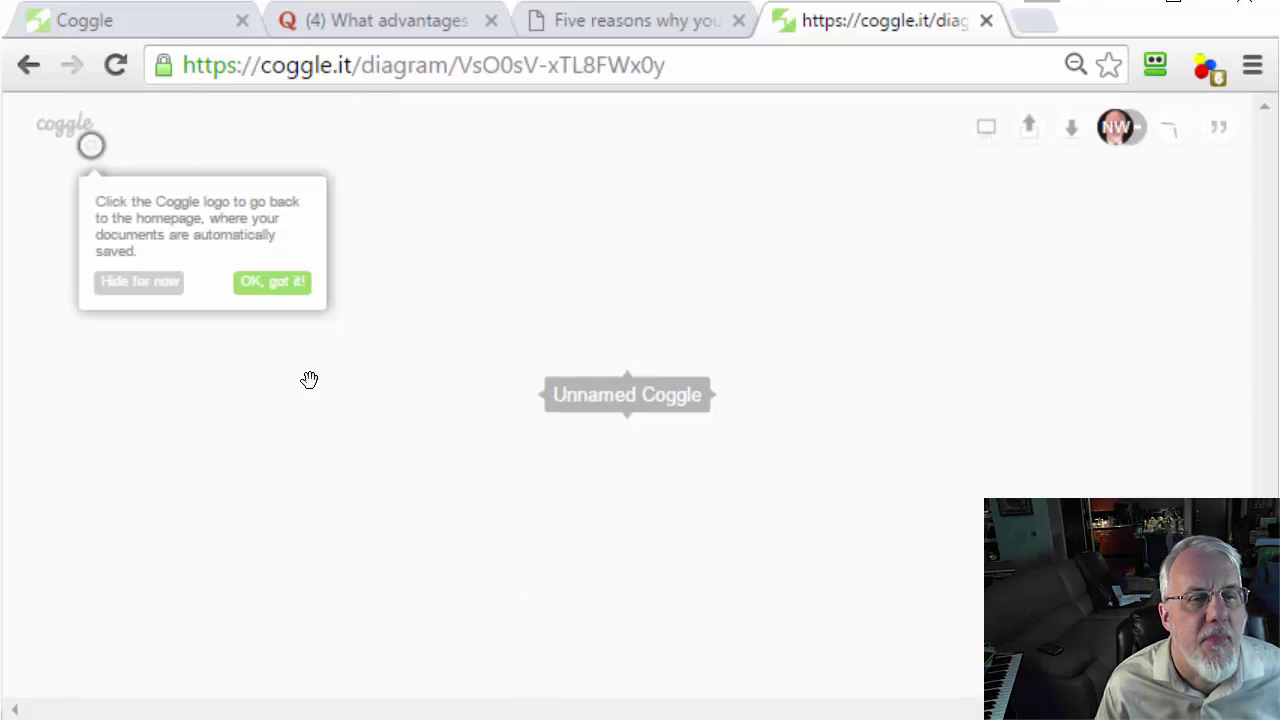
left_click(284, 287)
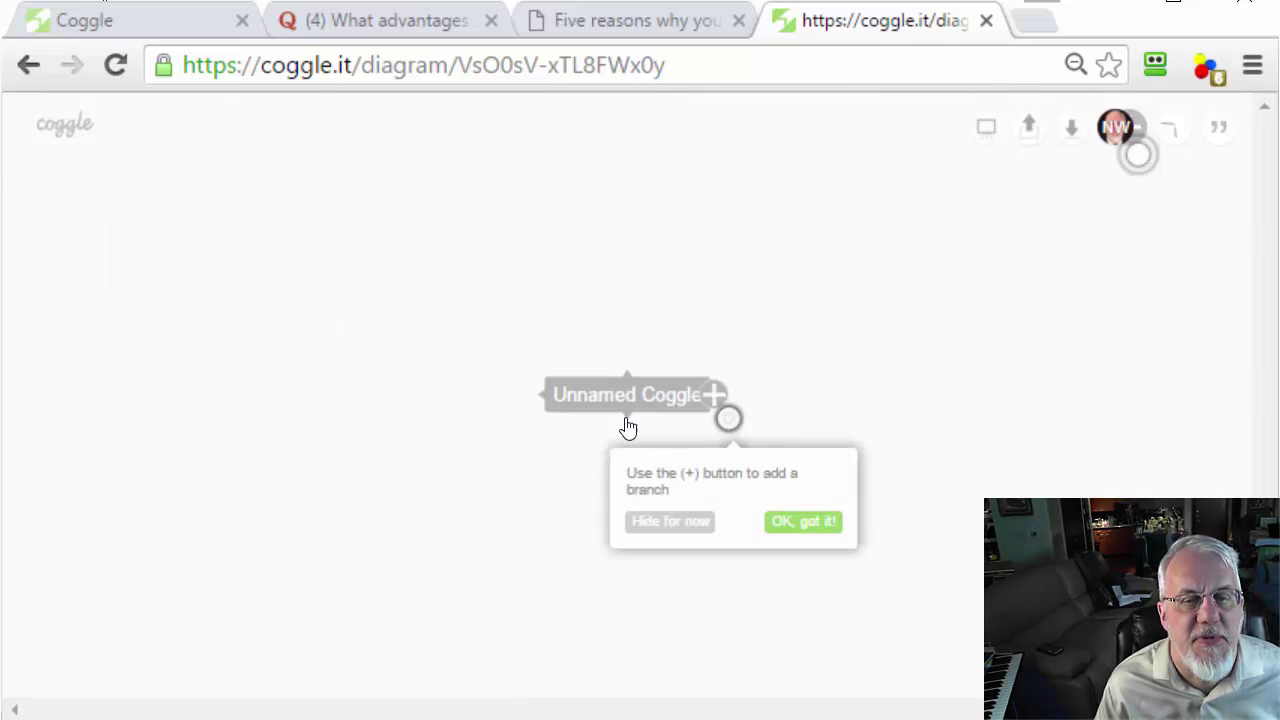
Add two branches below the central node of the new diagram, leaving their labels blank.
left_click(713, 394)
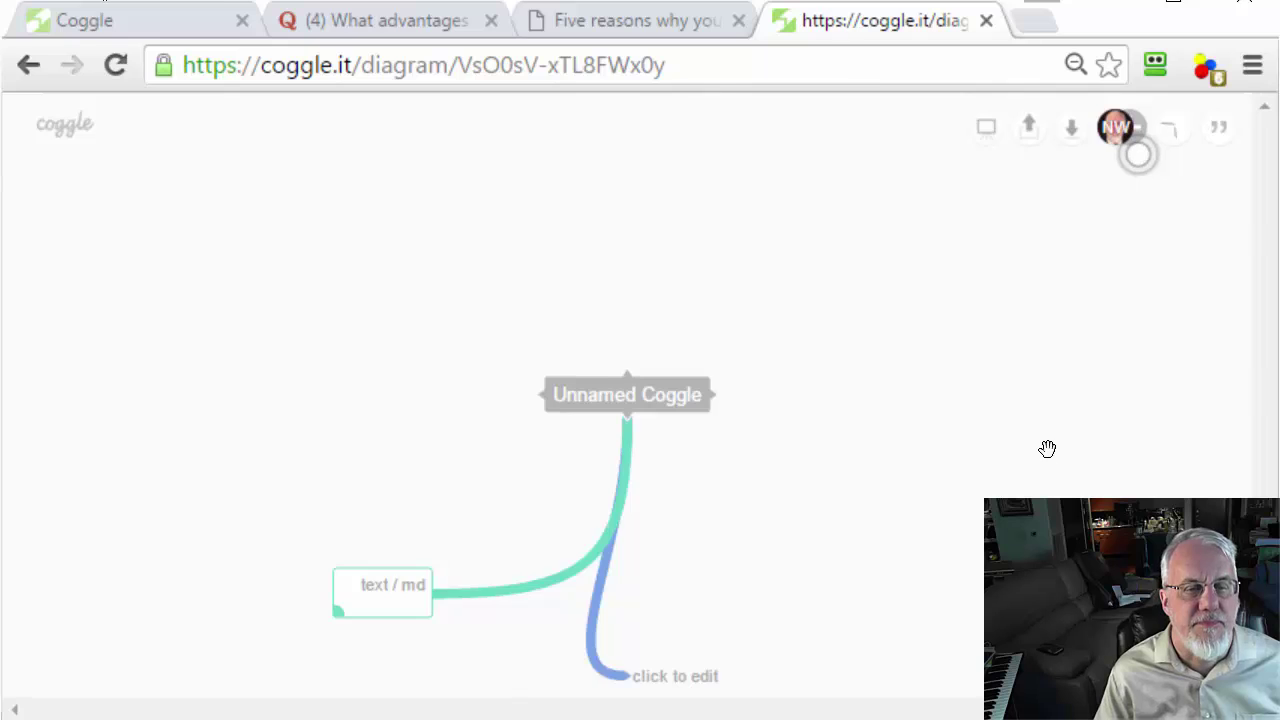
scroll(1048, 449, "down", 3)
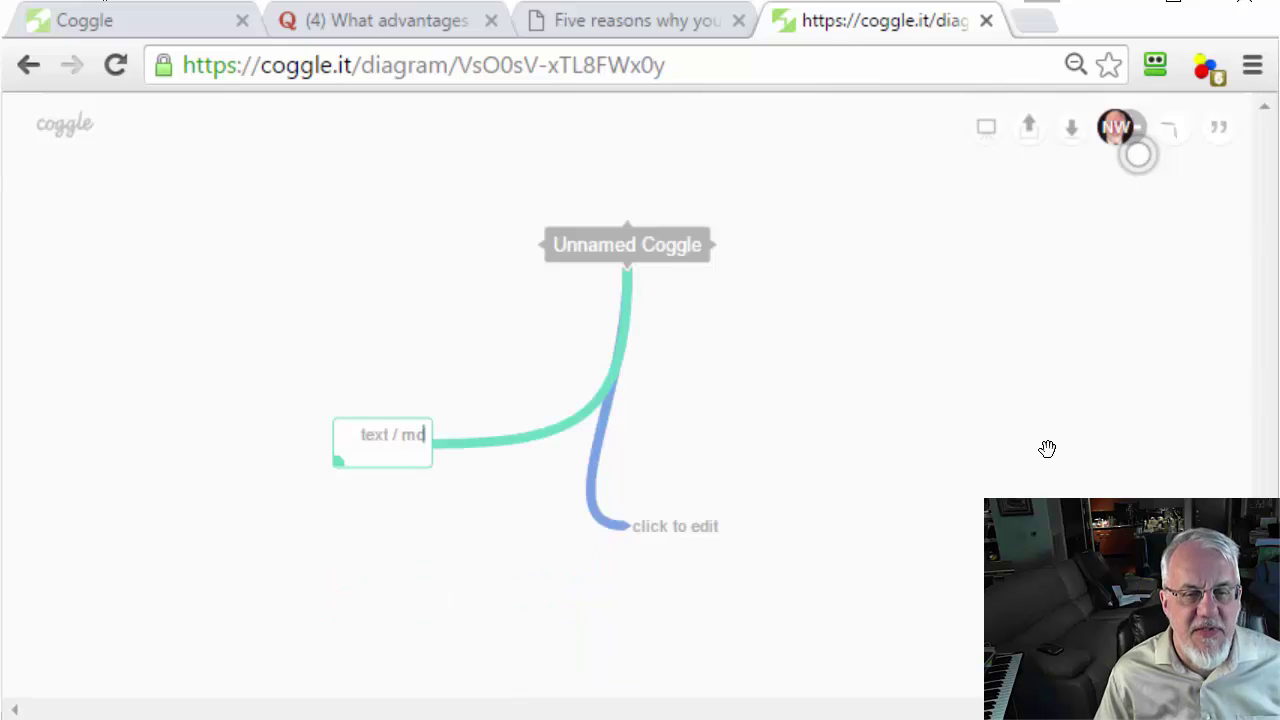
left_click(353, 448)
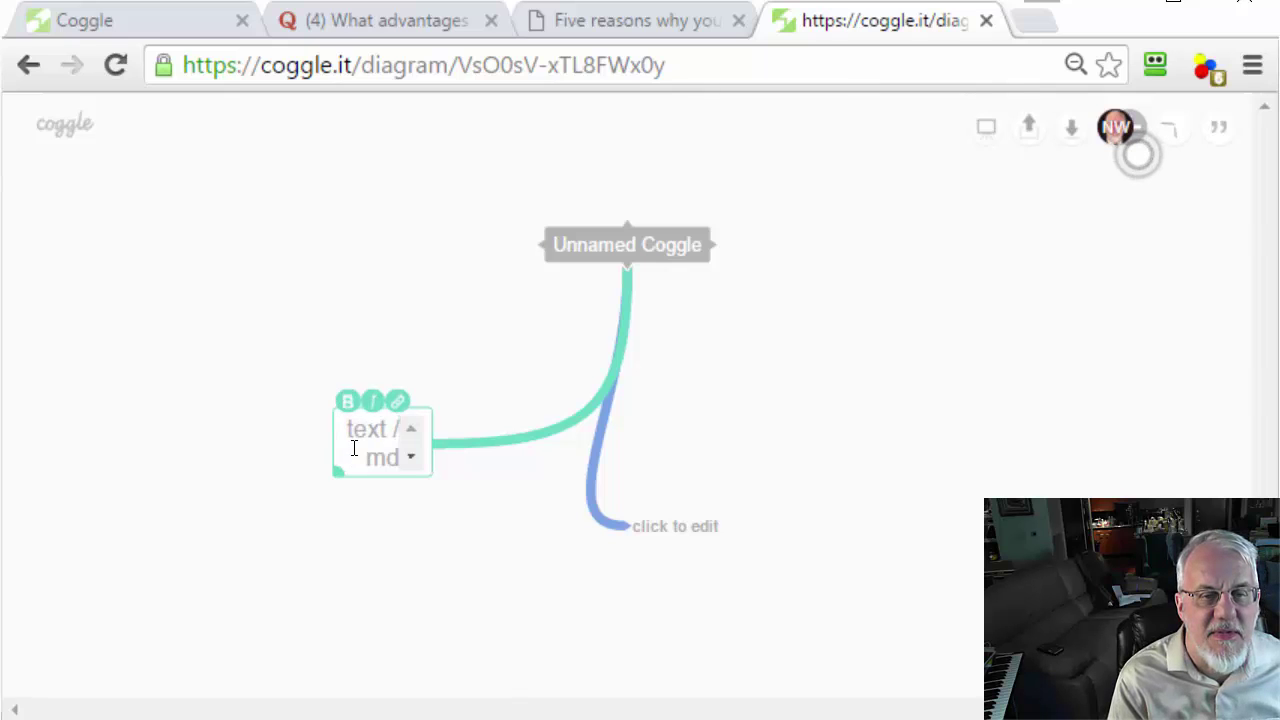
key("Escape")
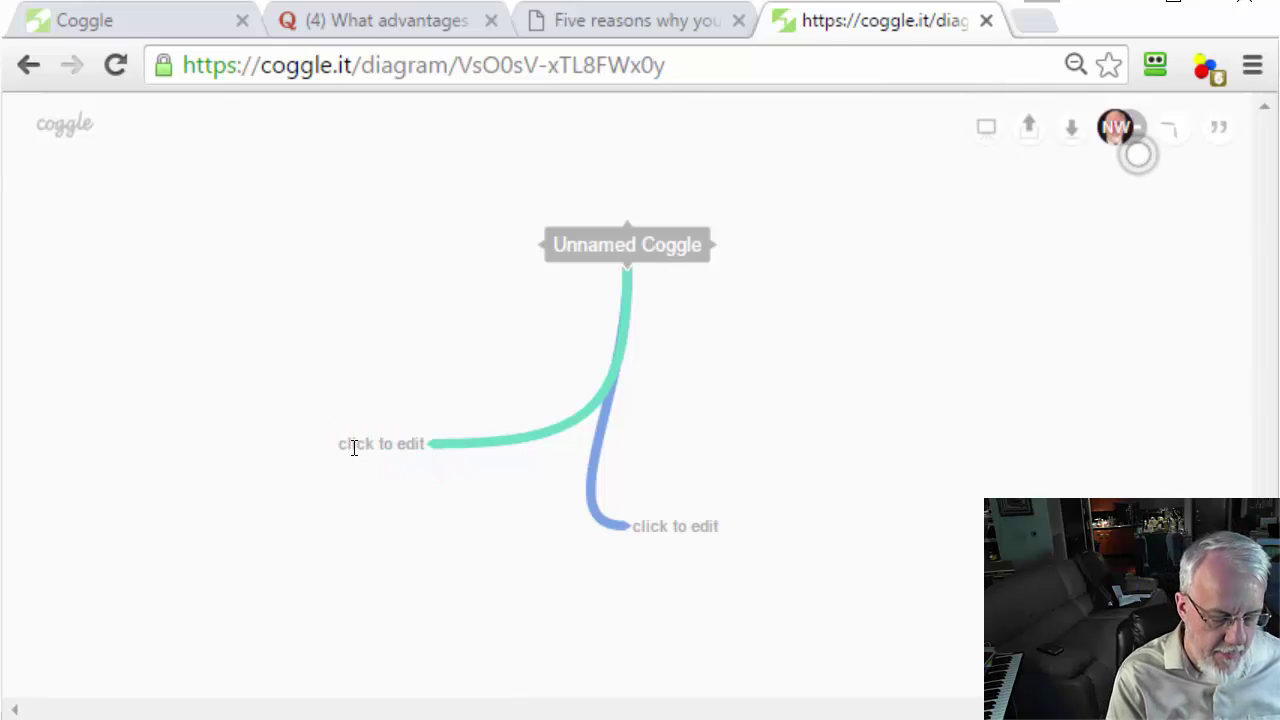
Enlarge the page and rename the diagram's central node as "SEO Book".
key("ctrl+plus")
key("ctrl+plus")
left_click(771, 289)
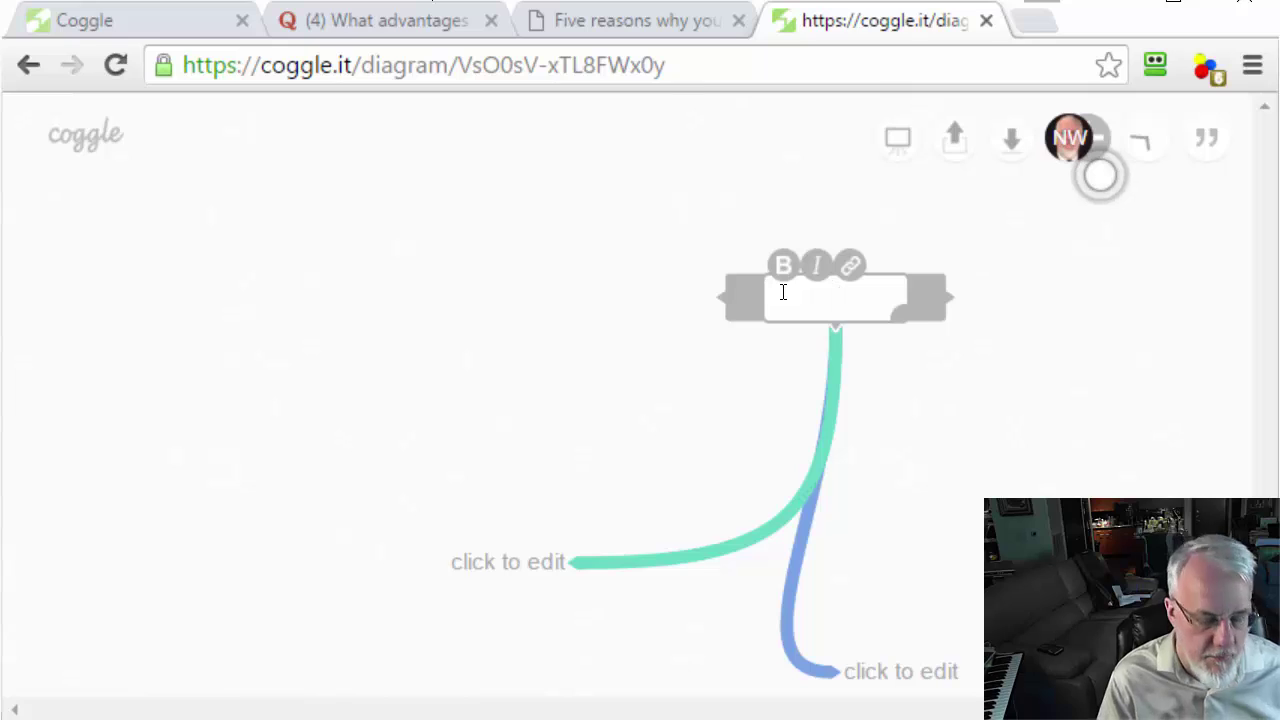
type("SEO")
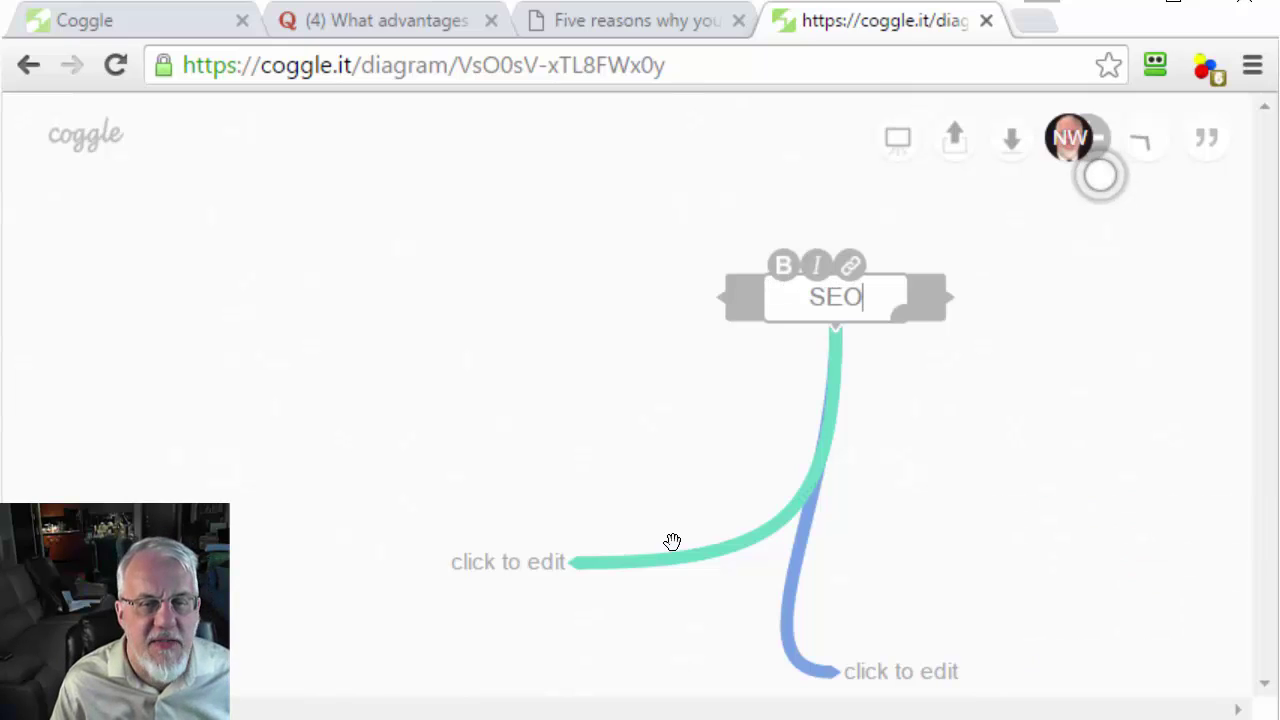
type(" Book")
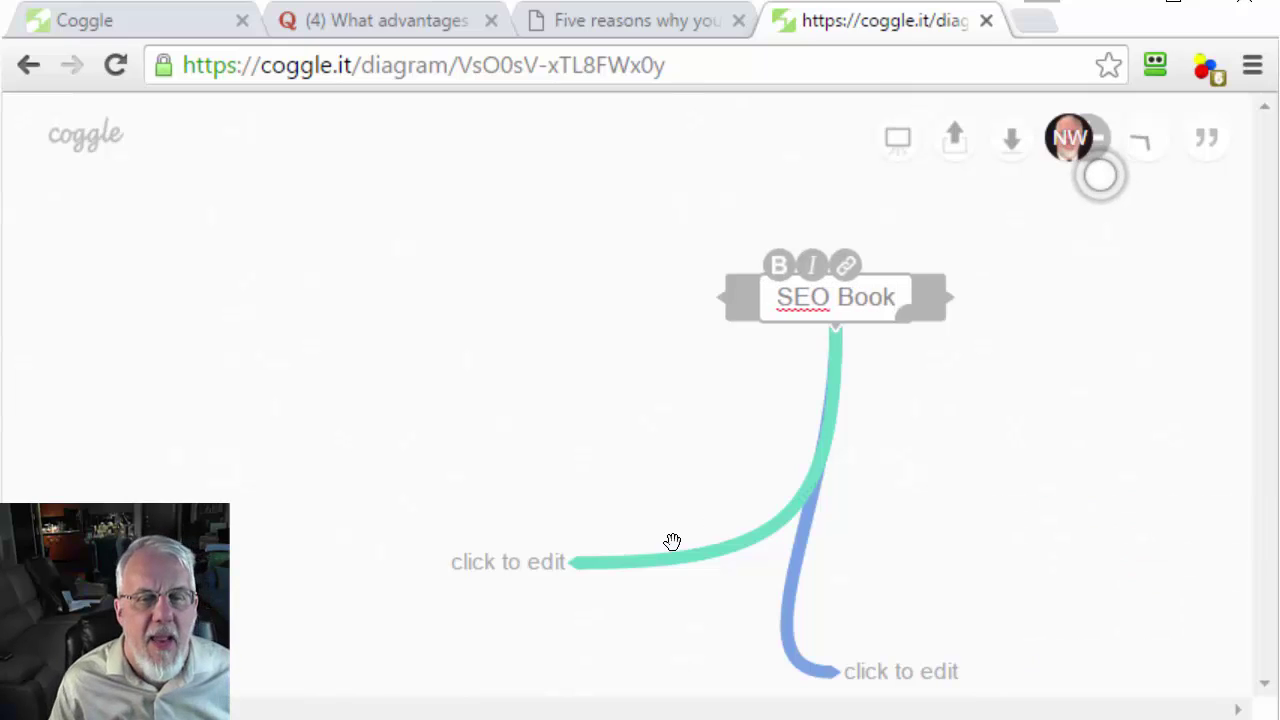
Label the green branch "On Page" and move the blue branch out to the opposite side of the central node.
key("Tab")
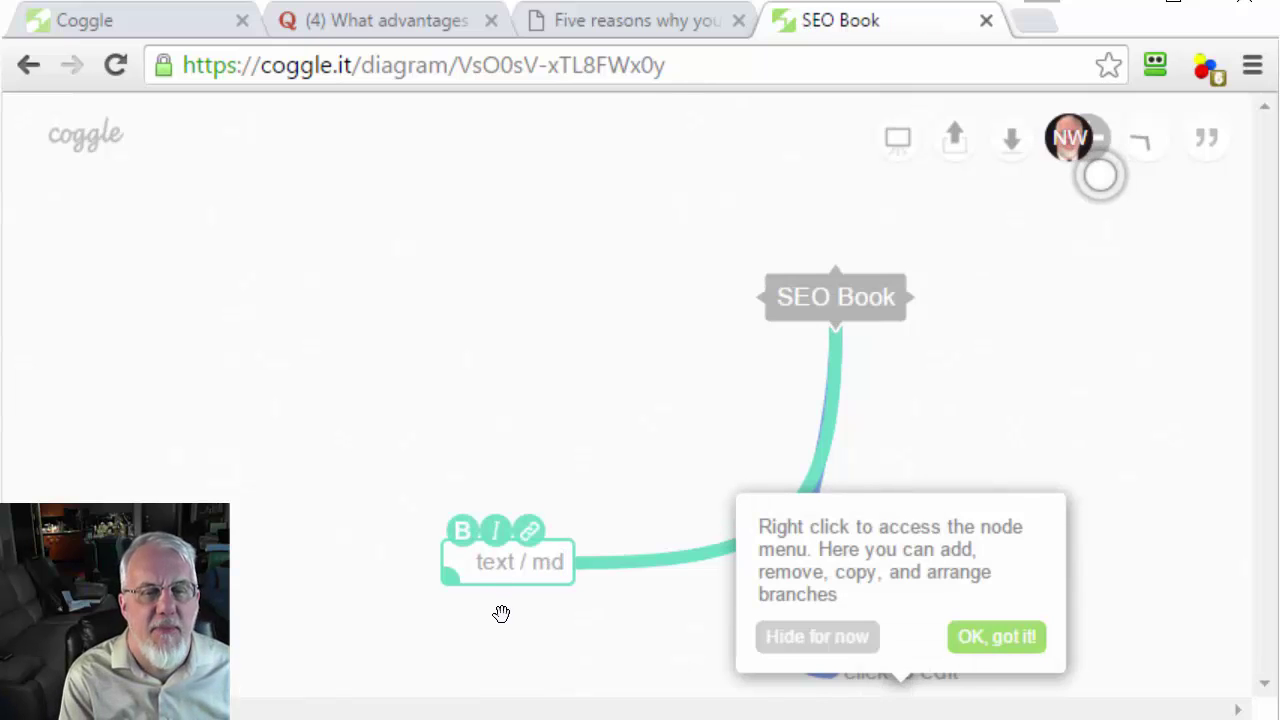
type("On Page")
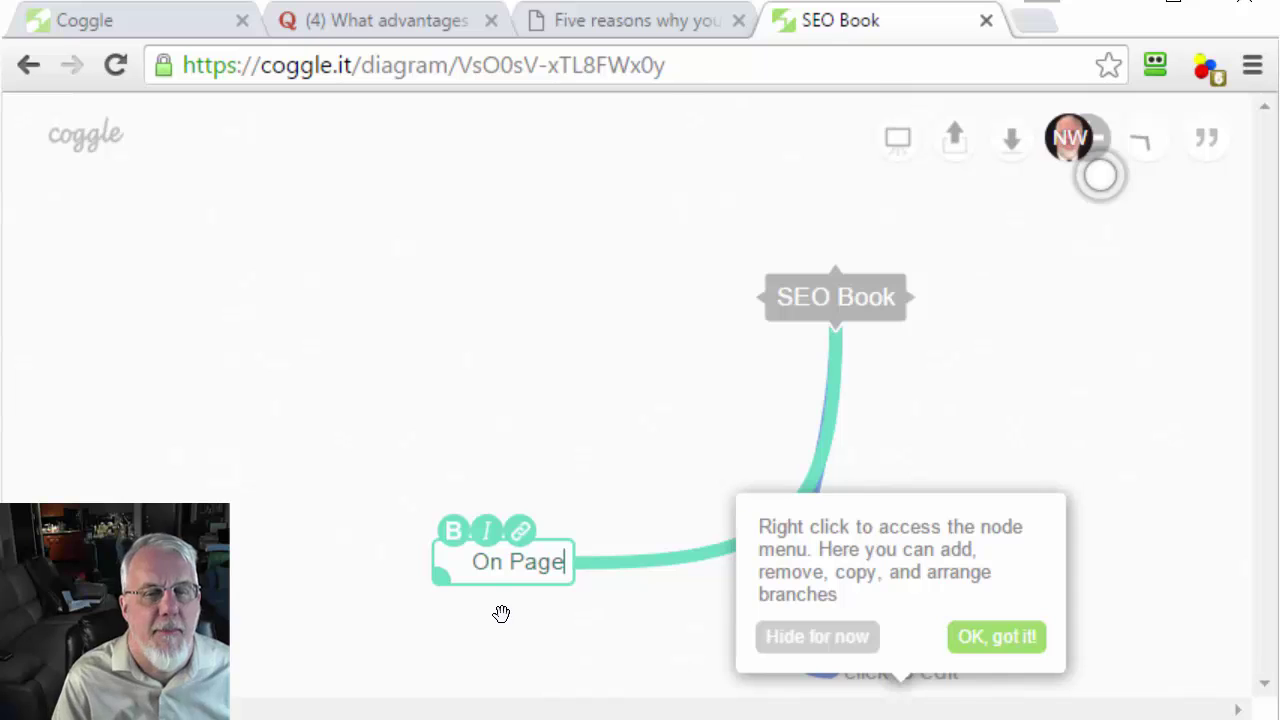
key("Return")
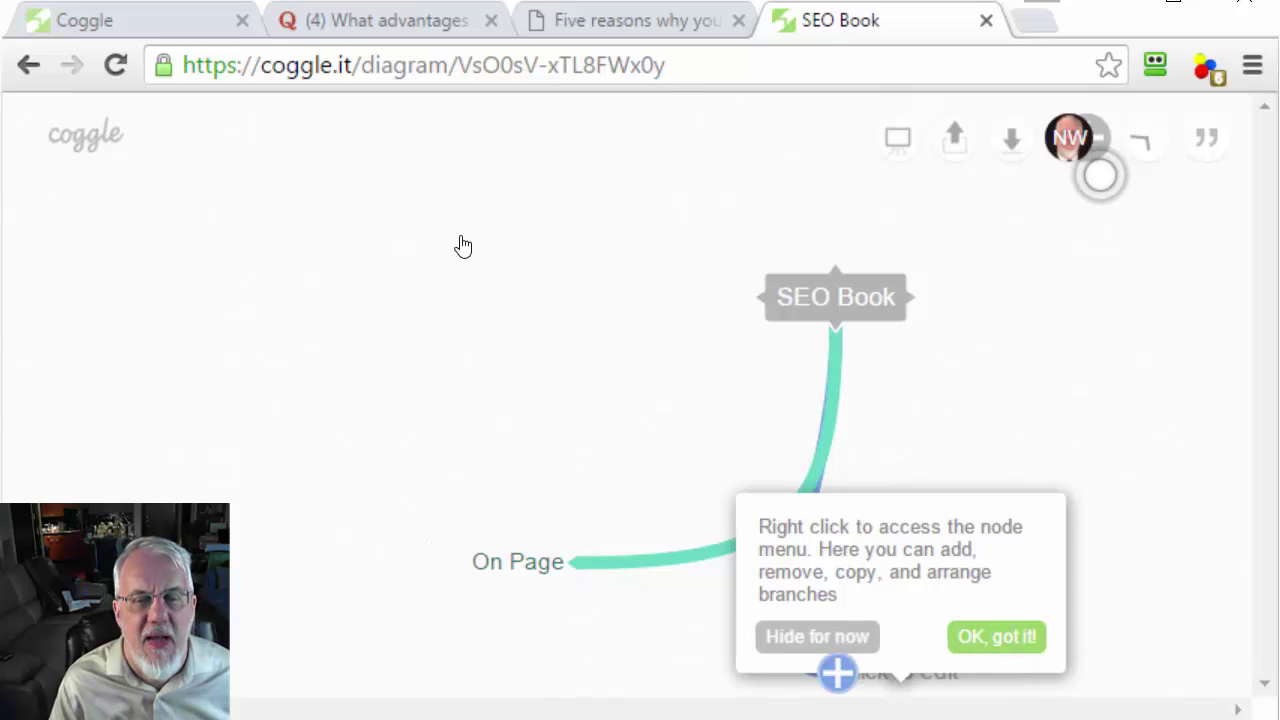
left_click(866, 643)
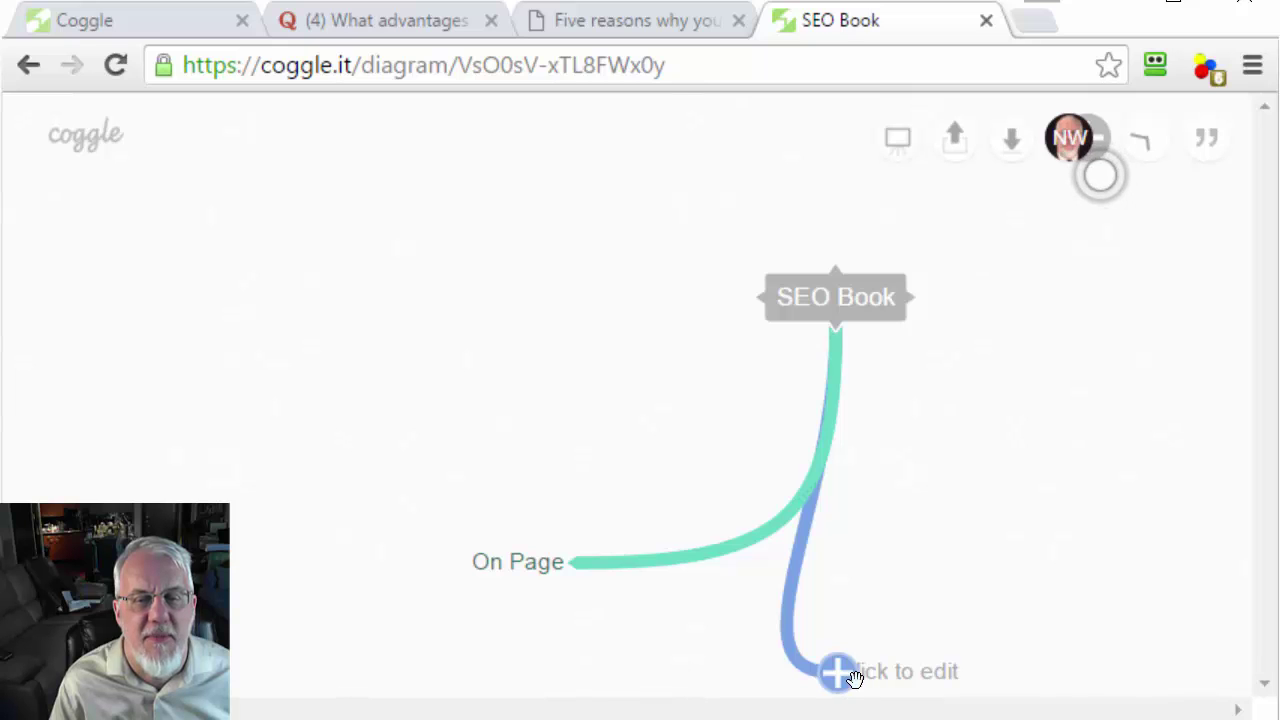
left_click_drag(855, 679, 1038, 565)
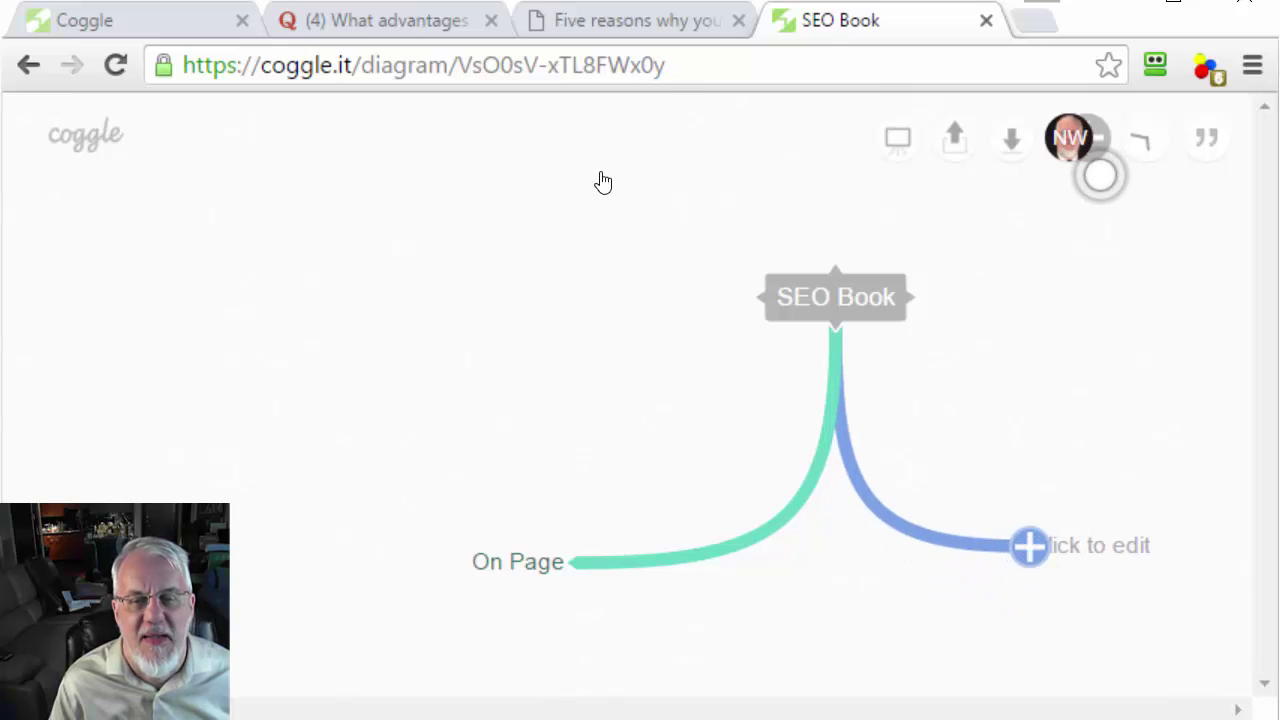
Add three blank sub-branches to the blue branch and label the blue branch itself "Off Page".
left_click(1029, 545)
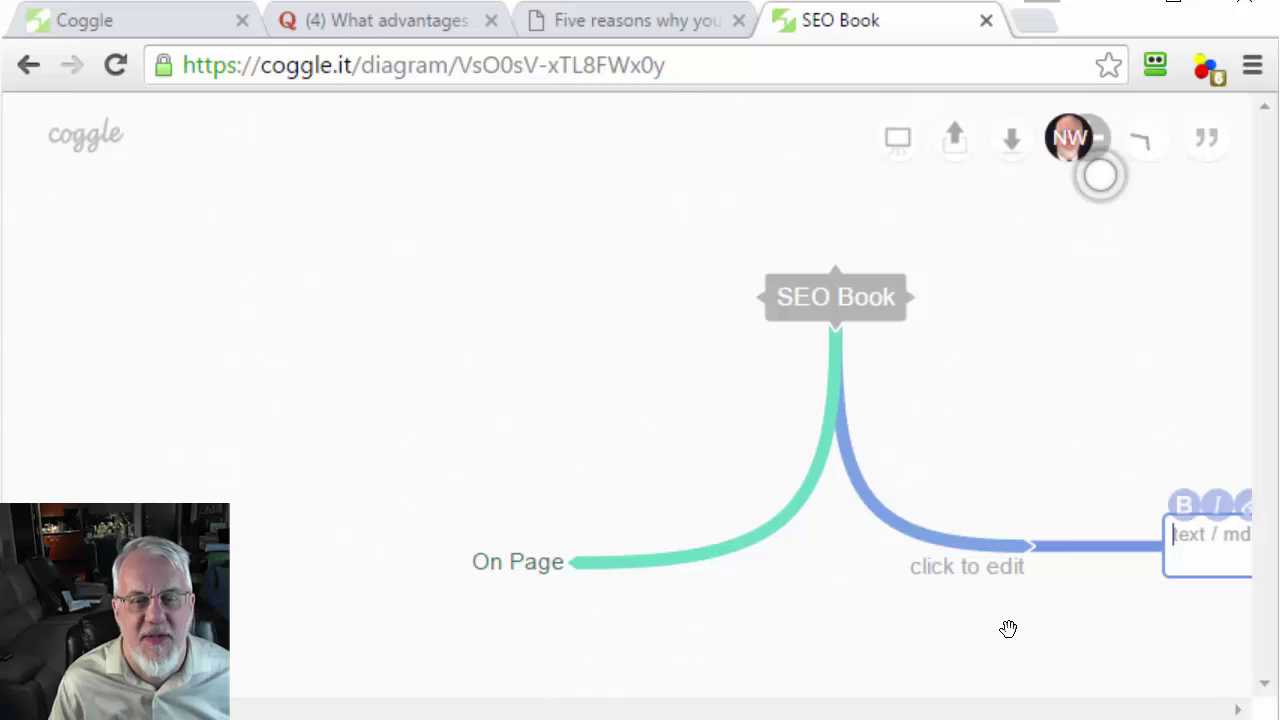
left_click(1081, 334)
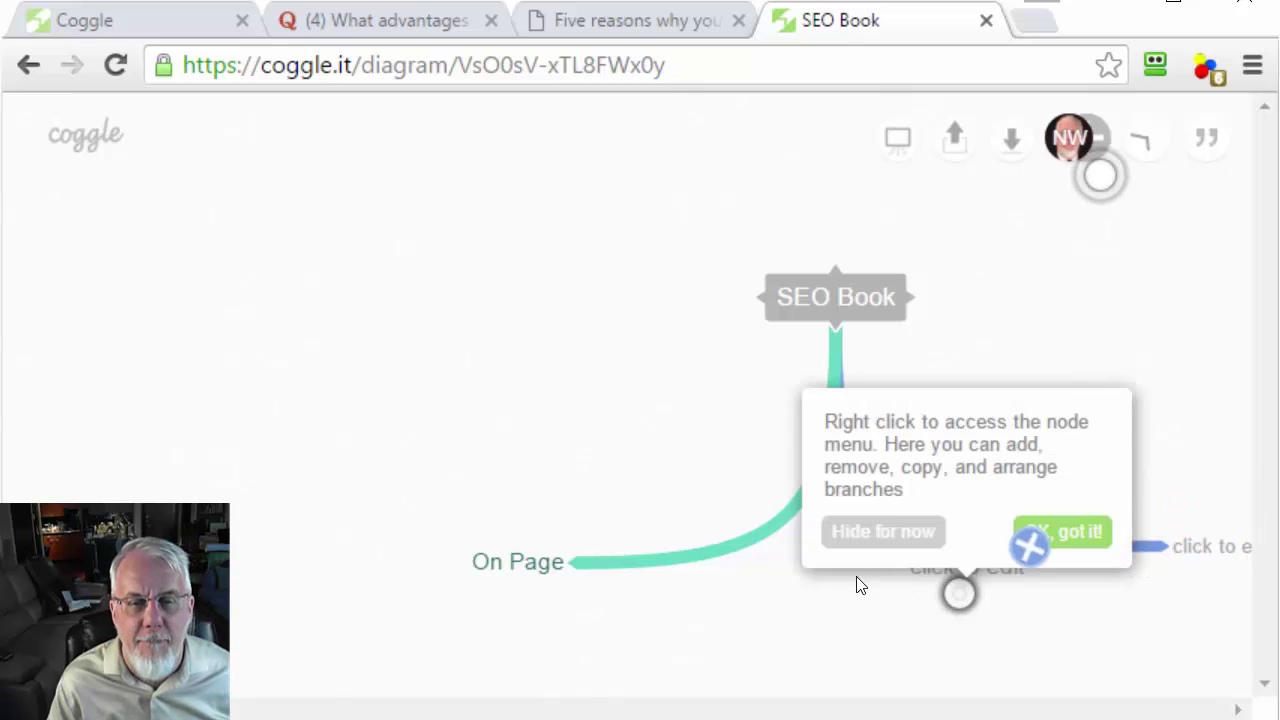
left_click(907, 533)
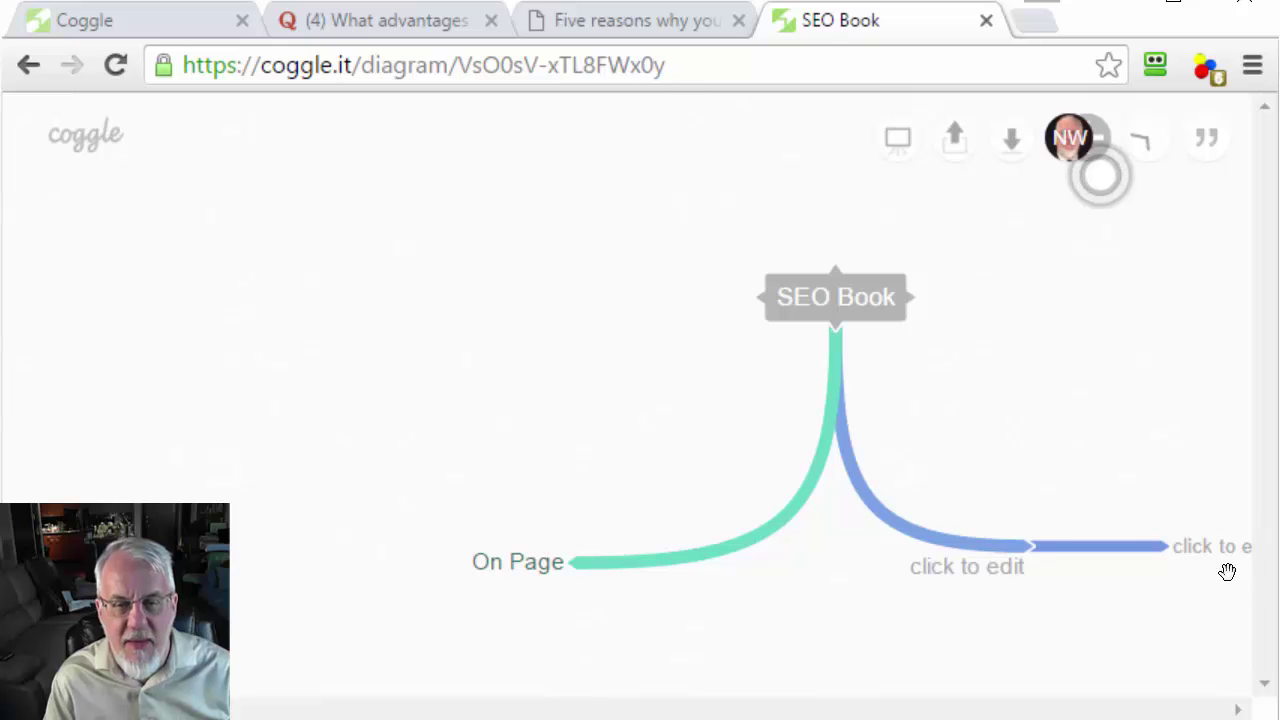
left_click(1167, 546)
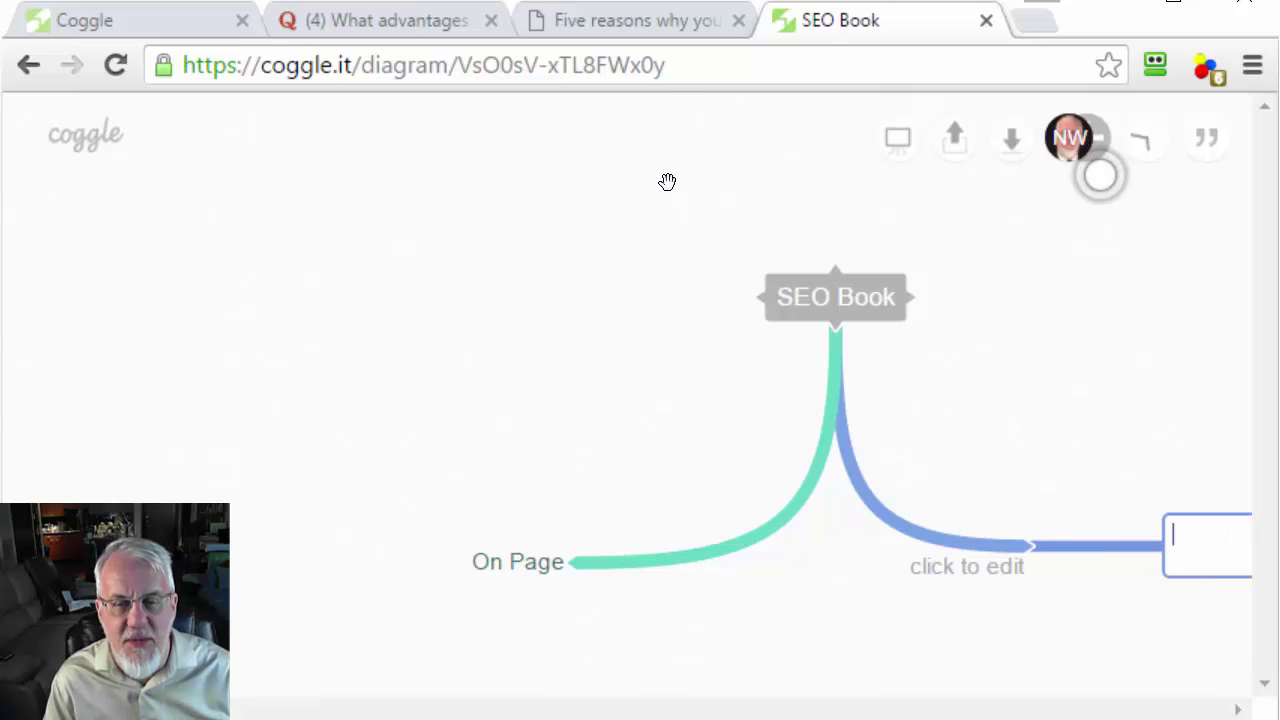
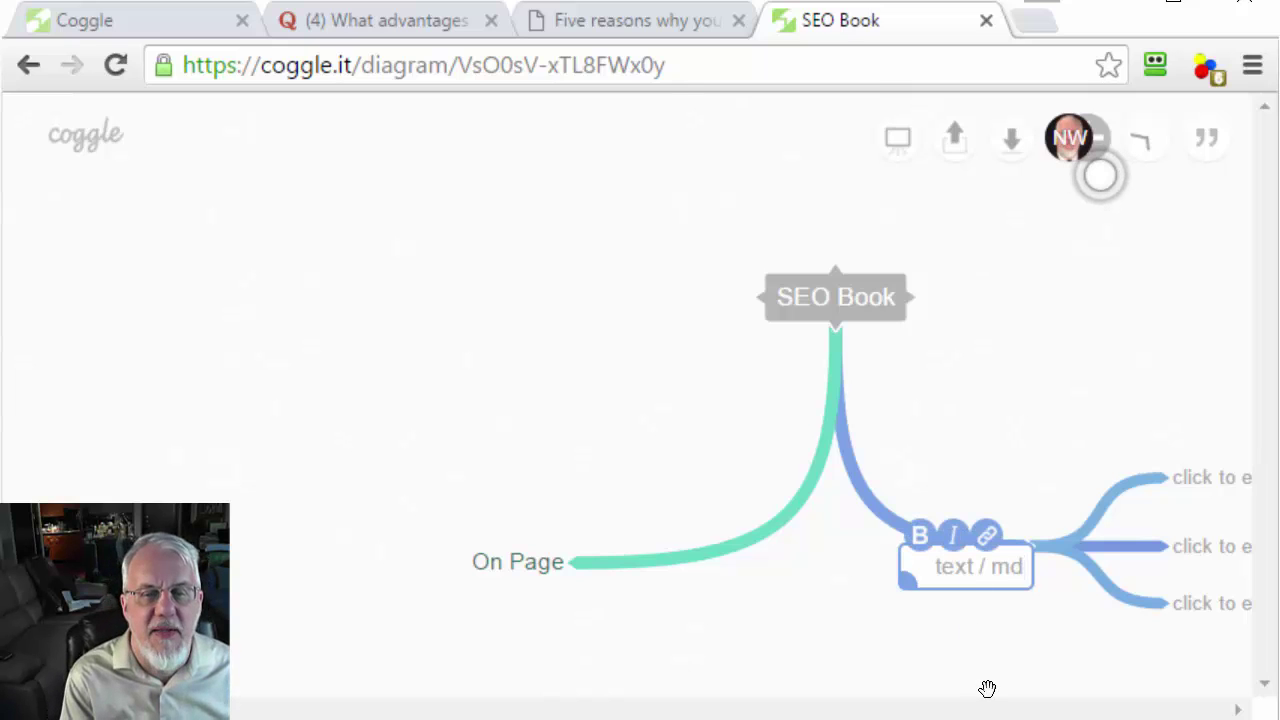
type("Off Page")
key("Return")
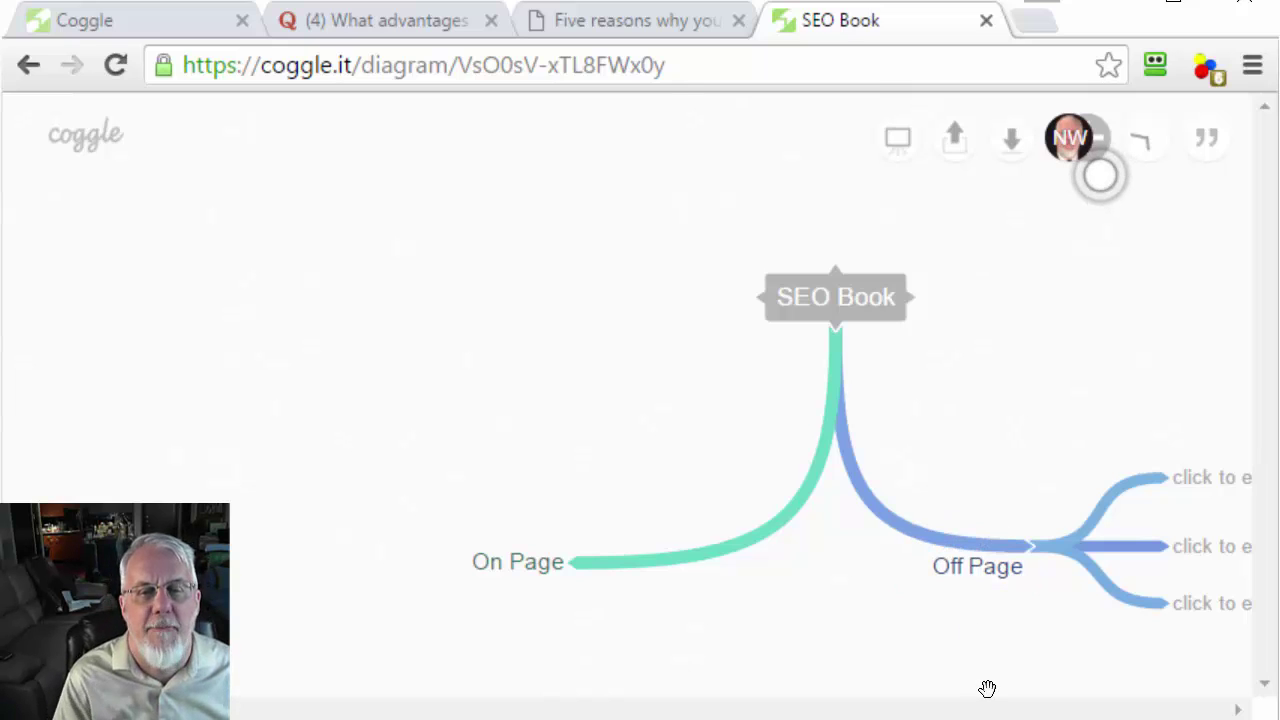
Add three sub-branches to the "On Page" branch, leaving their labels blank.
left_click(569, 565)
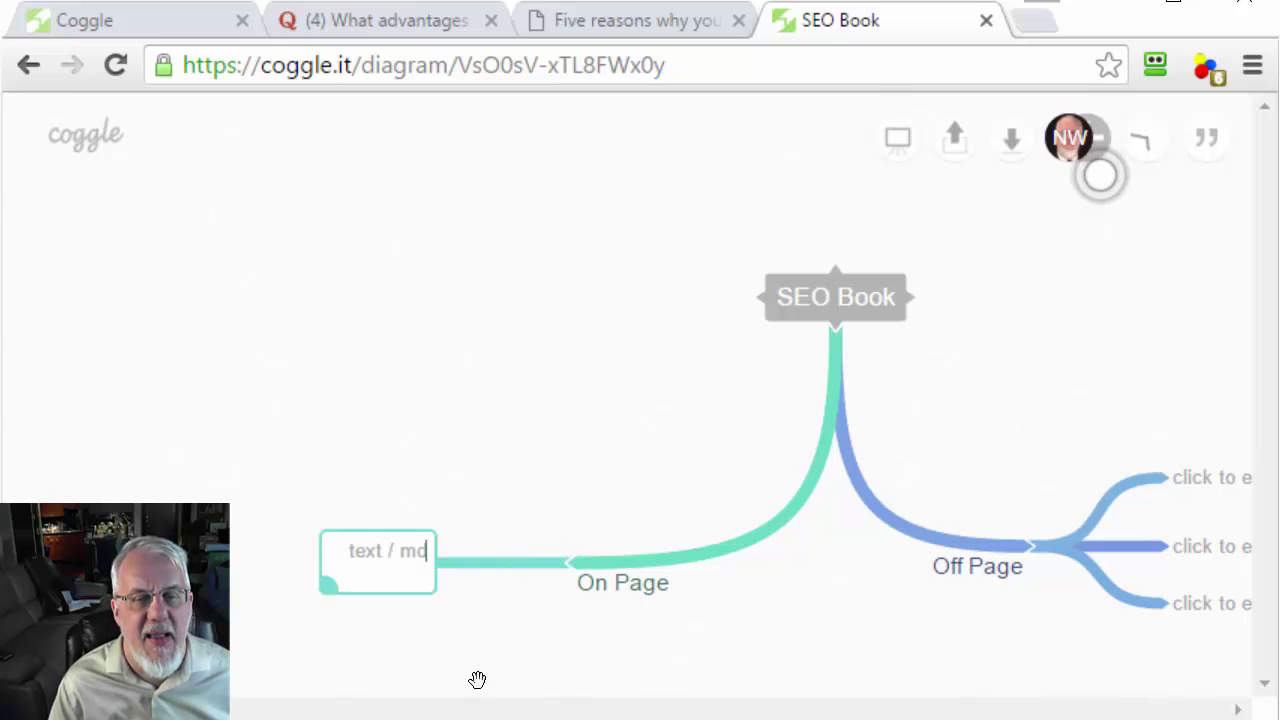
left_click(569, 565)
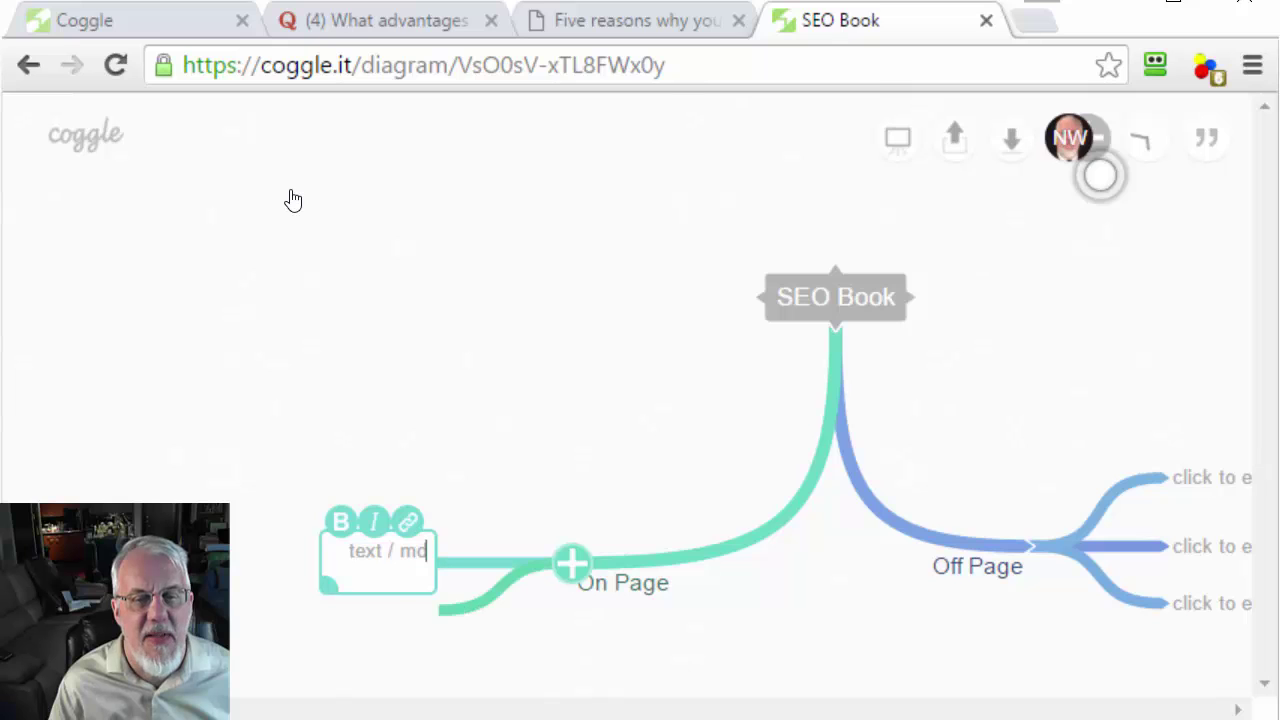
left_click(569, 565)
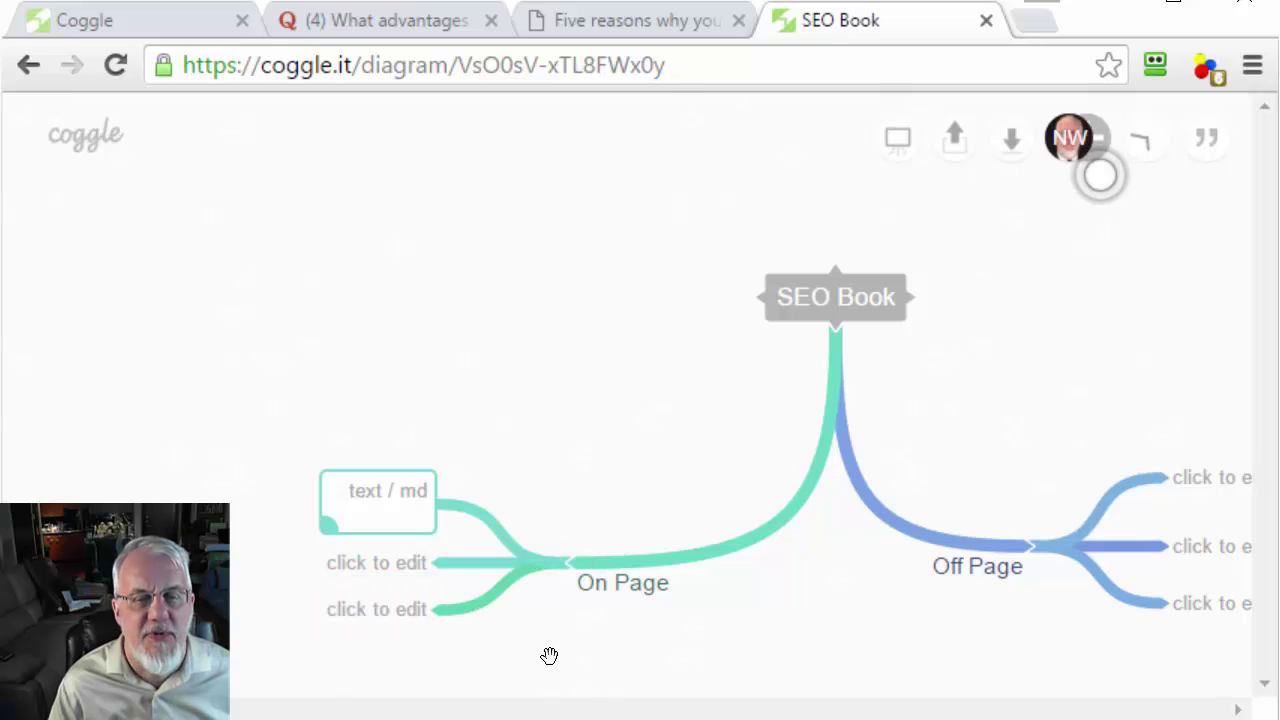
left_click(549, 378)
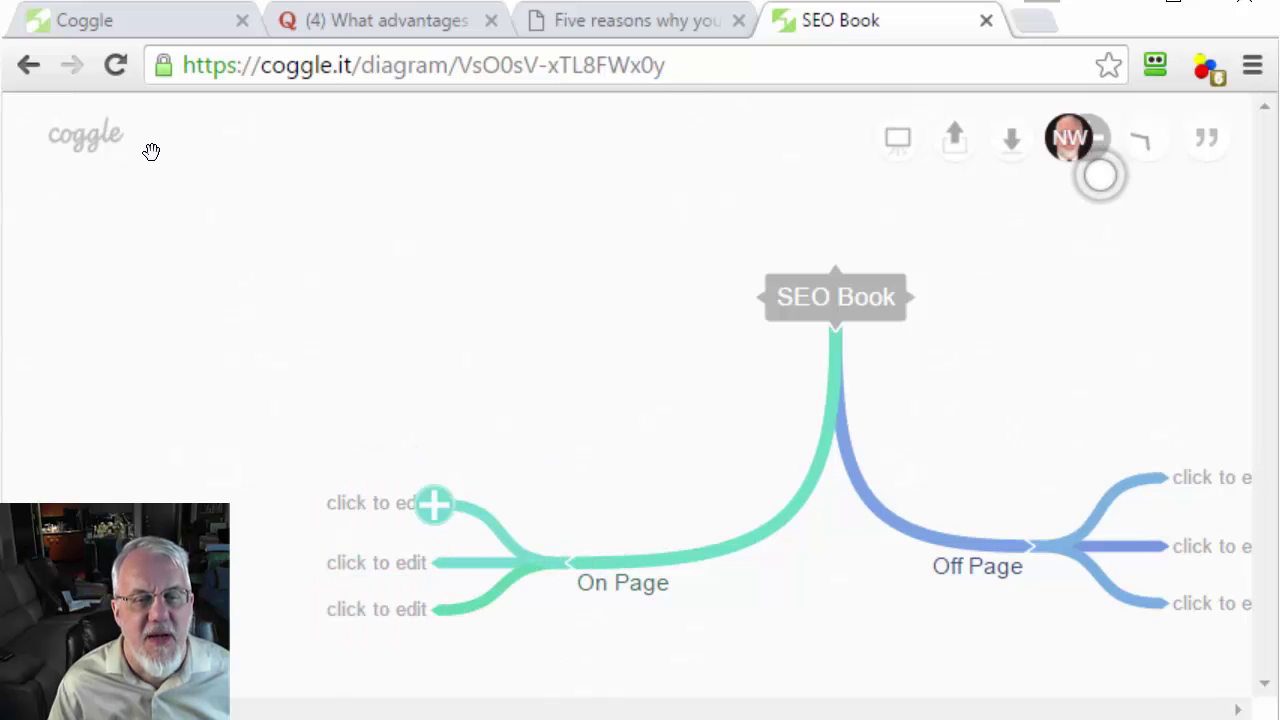
Label the upper two "On Page" sub-branches "Internal Linking" and "Menu Structure", from top to middle.
left_click(352, 508)
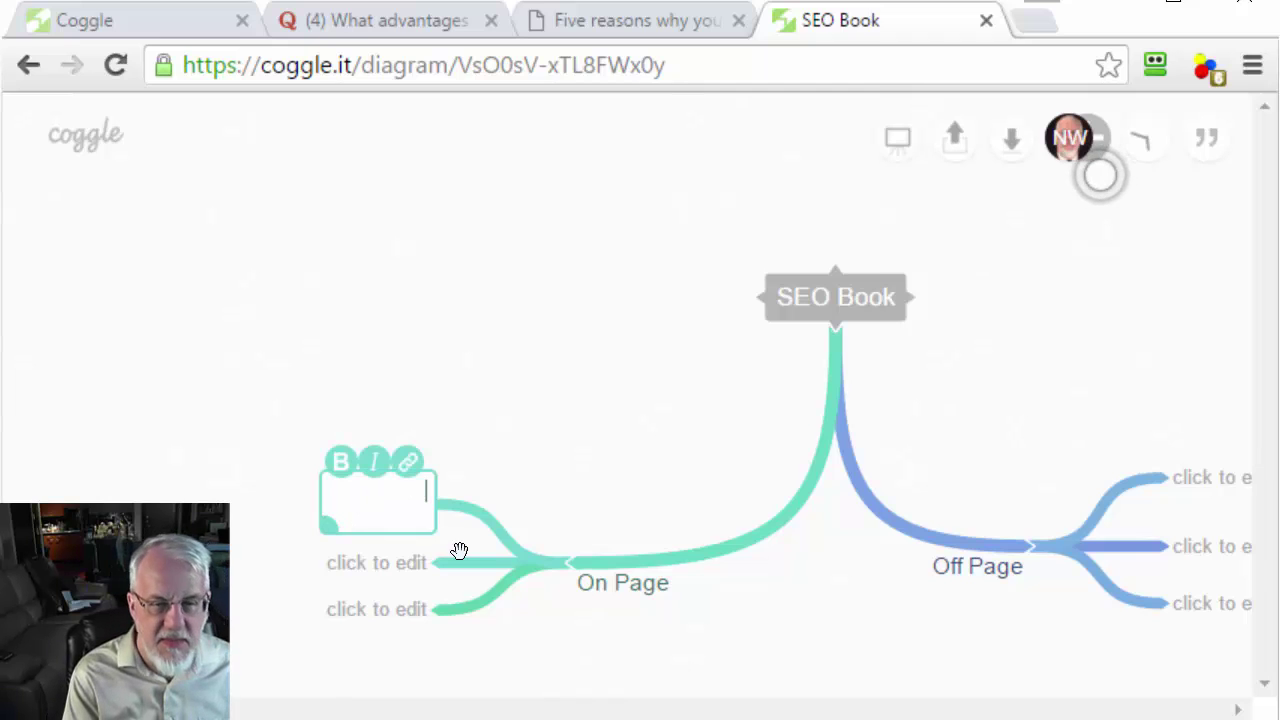
type("Internal Linking")
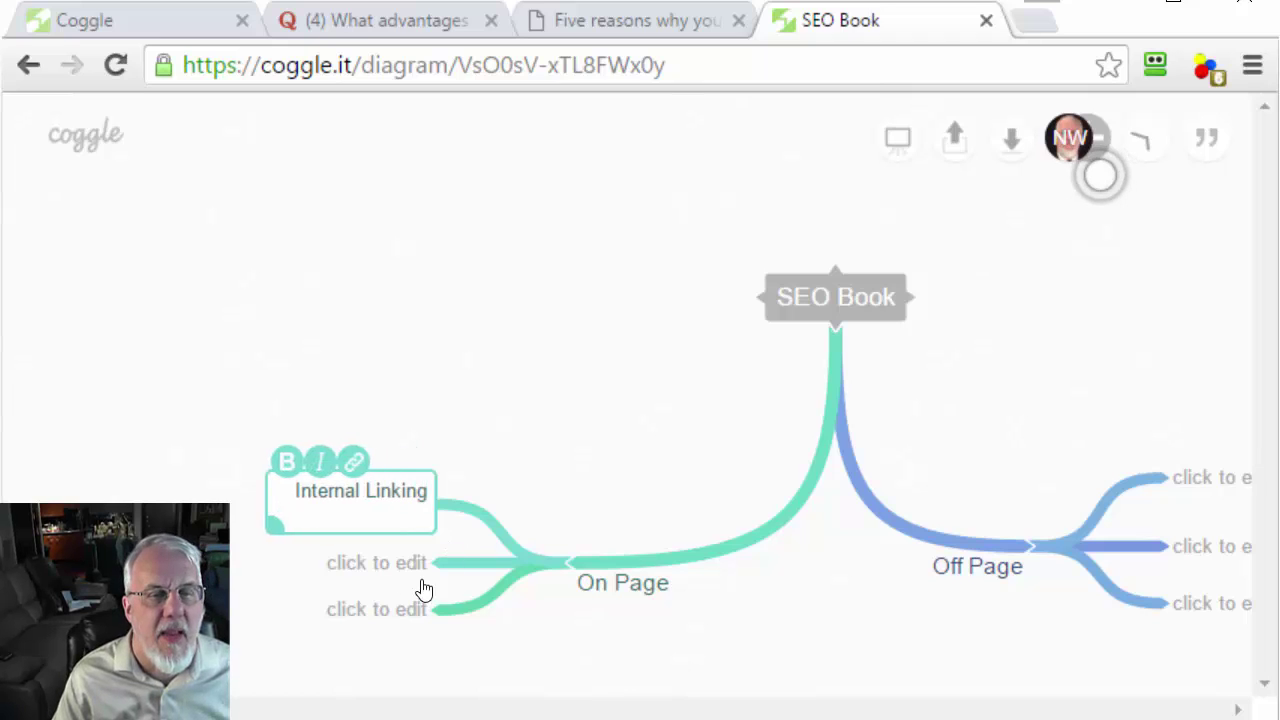
left_click(388, 568)
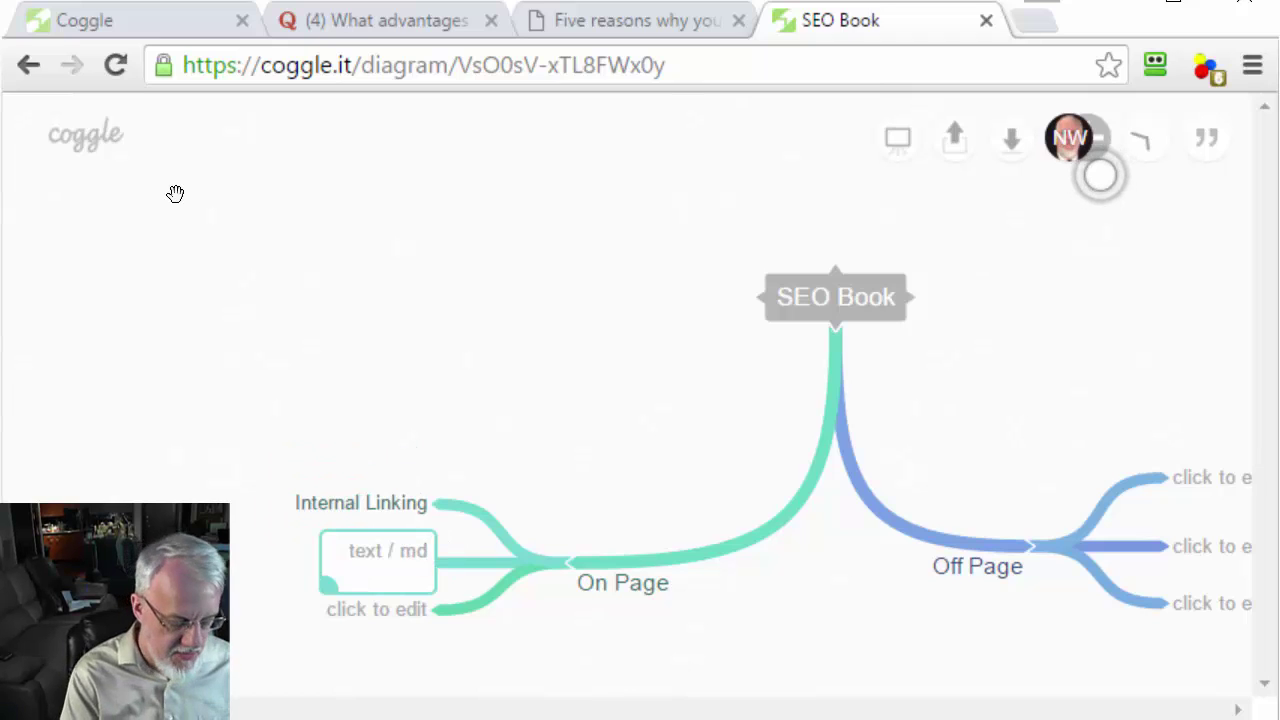
type("menu St")
key("ctrl+a")
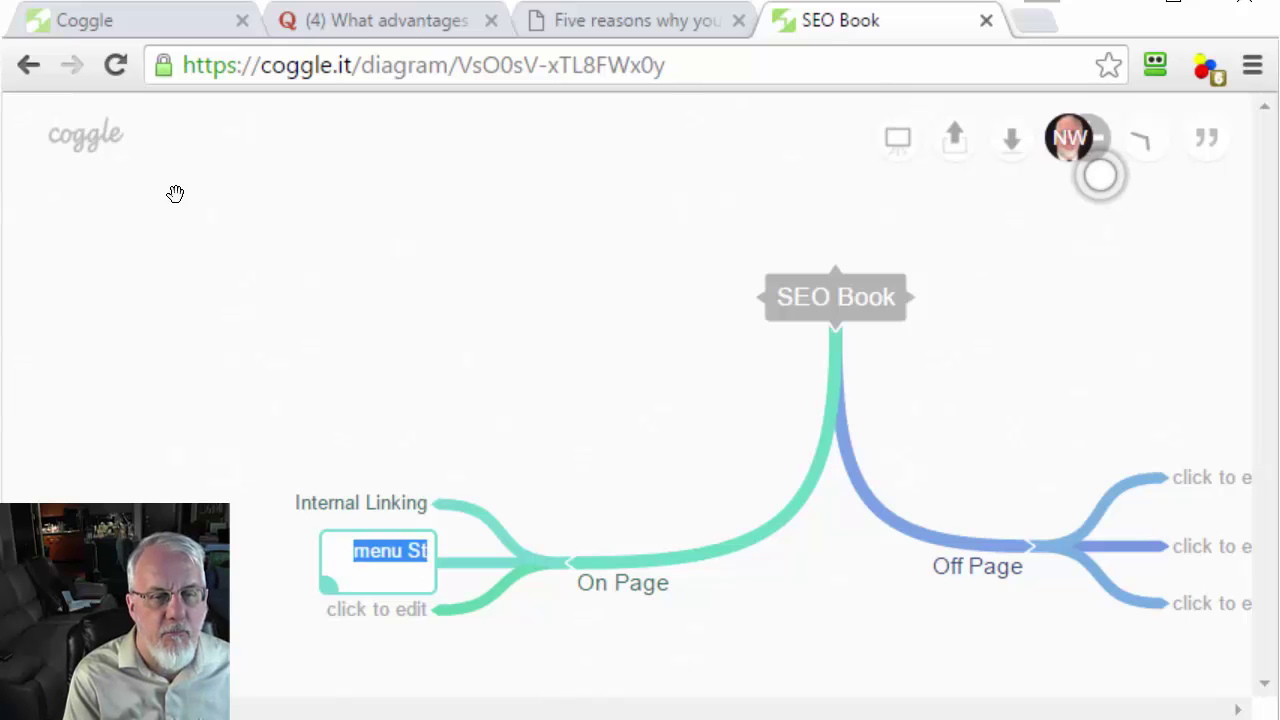
type("Menu Structure")
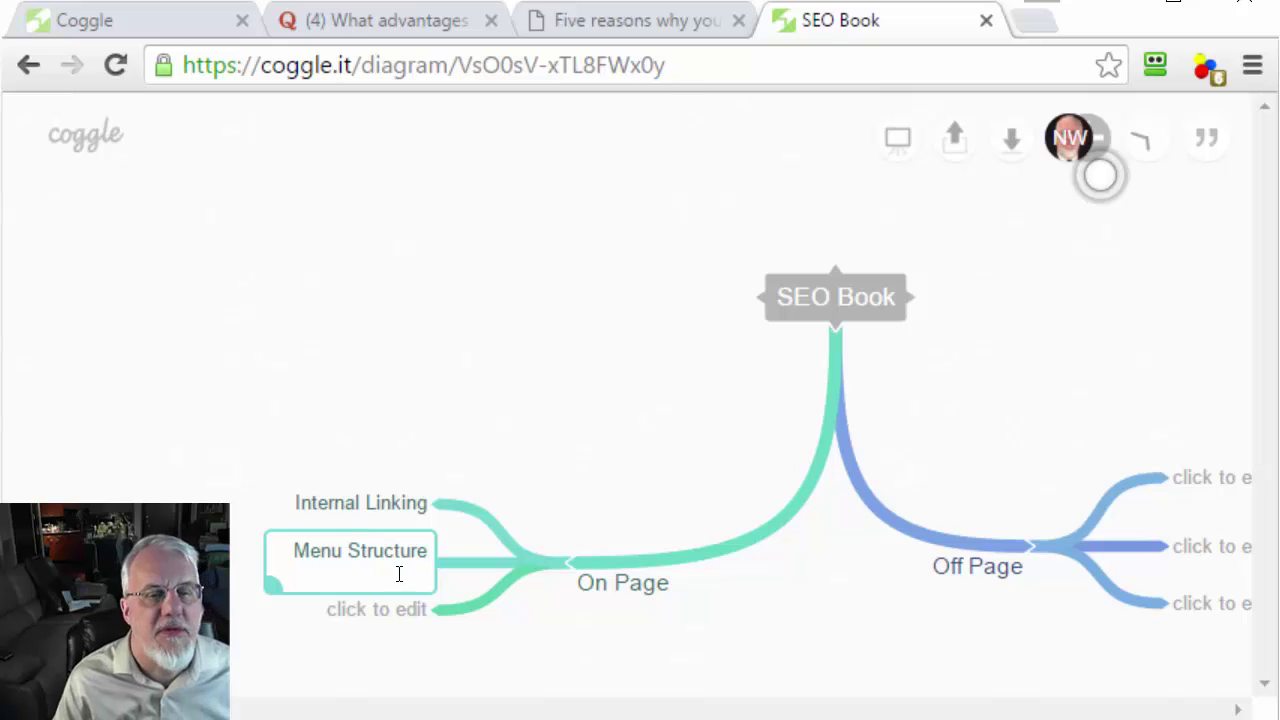
left_click(486, 376)
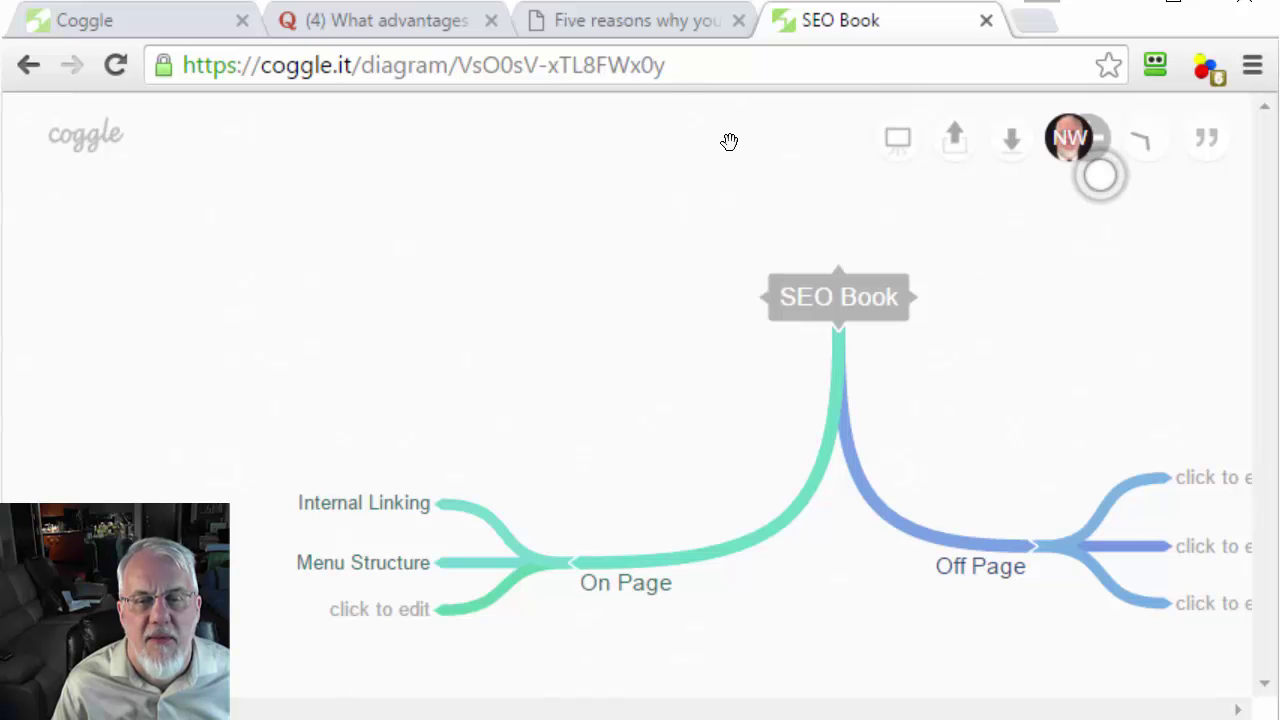
Label the three "Off Page" sub-branches "Backlinks", "Social media" and "Rss Feed", from top to bottom.
left_click(1224, 493)
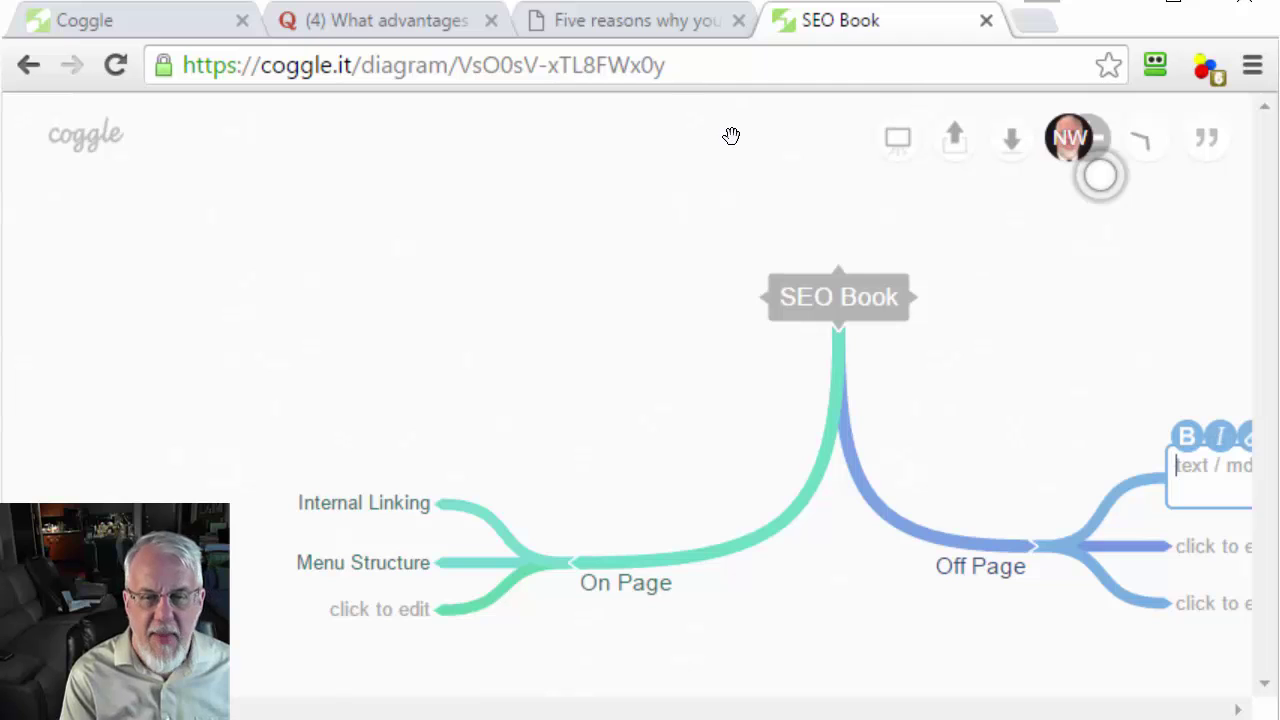
type("Backlinks")
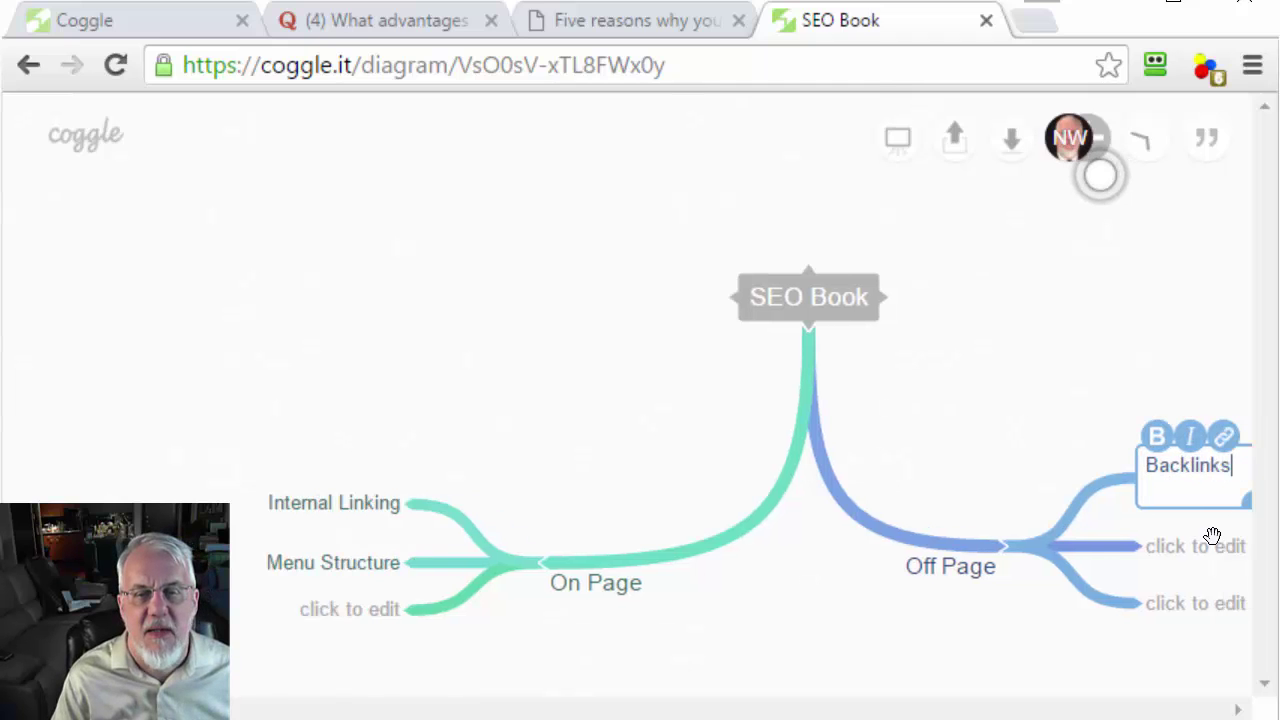
key("Tab")
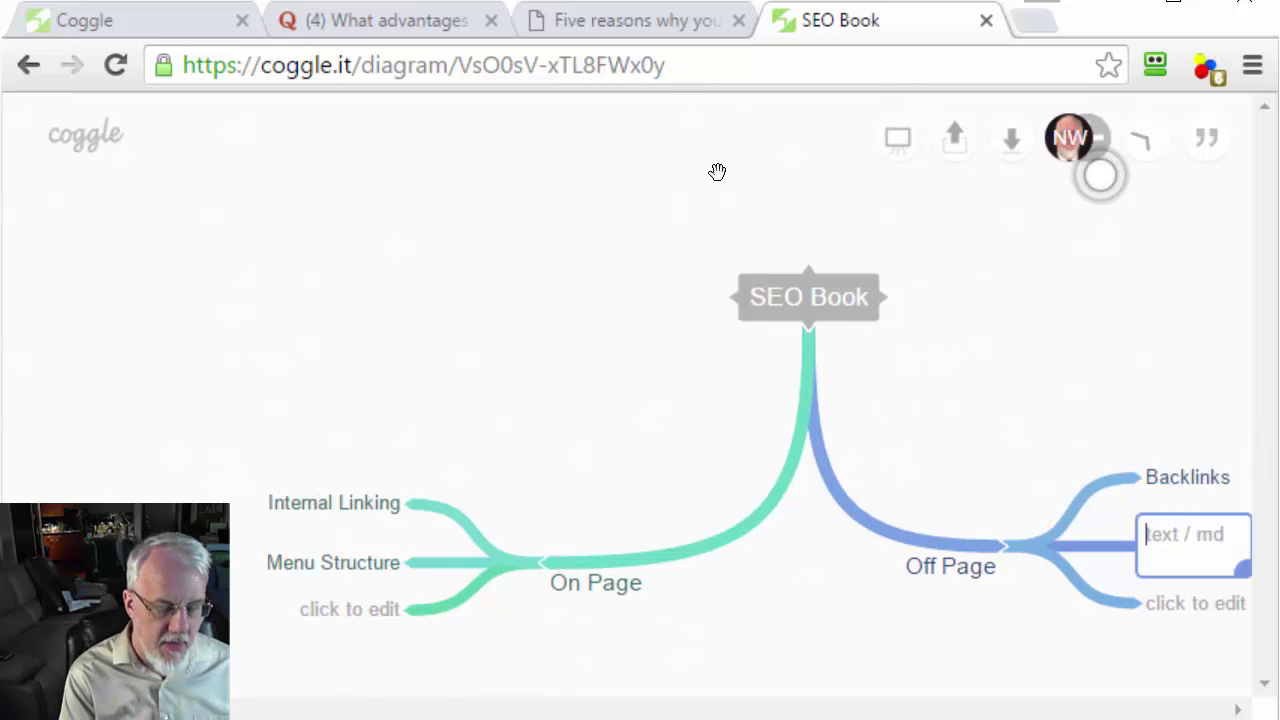
type("Social media")
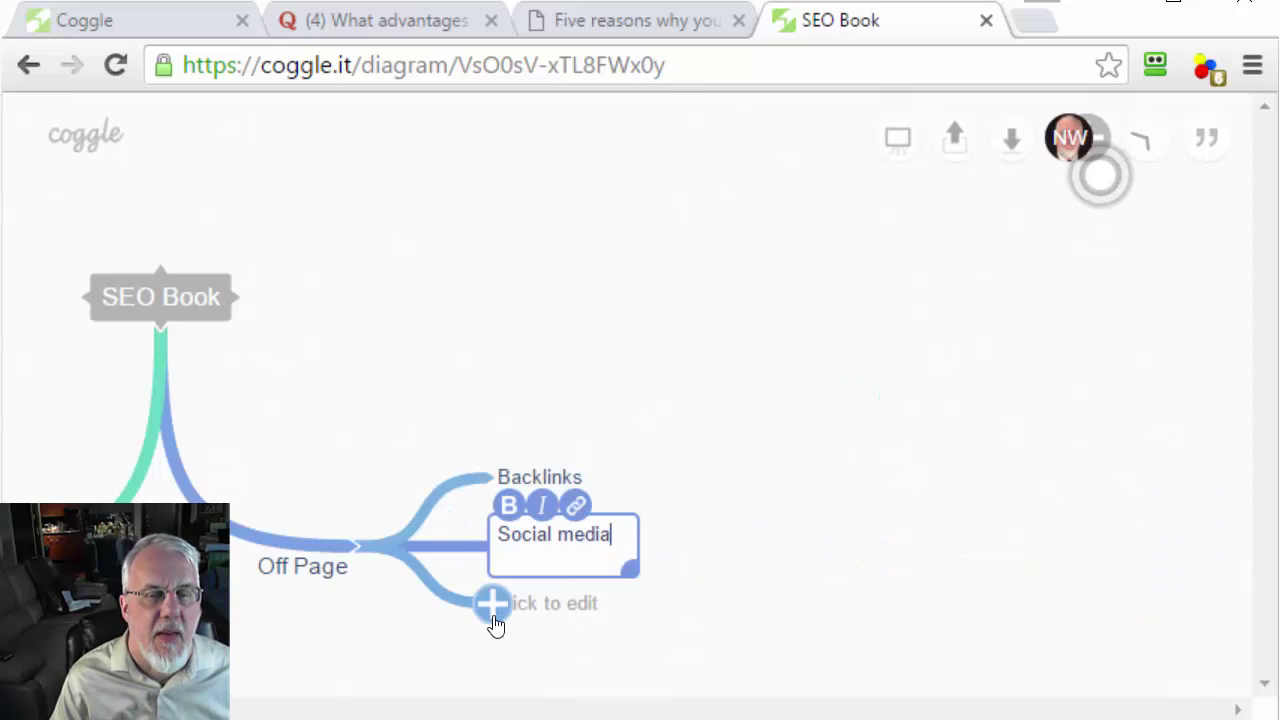
left_click(590, 607)
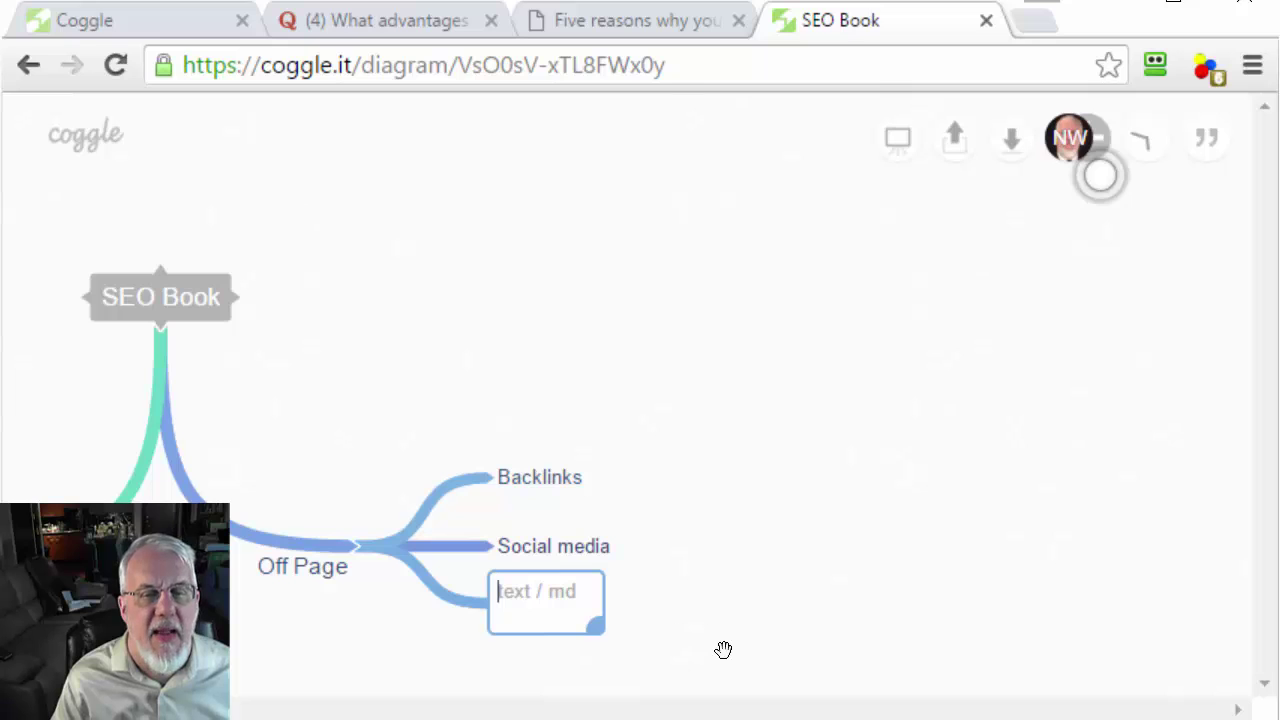
type("Rss F")
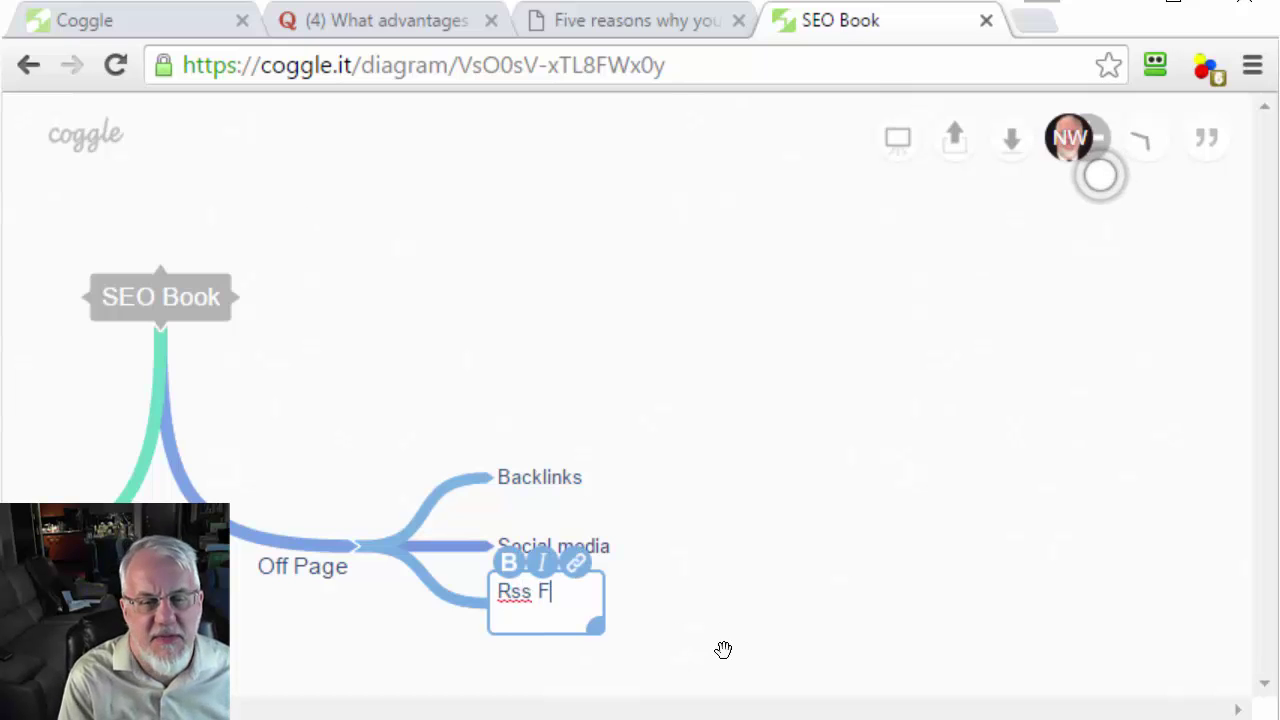
type("eed")
left_click(723, 650)
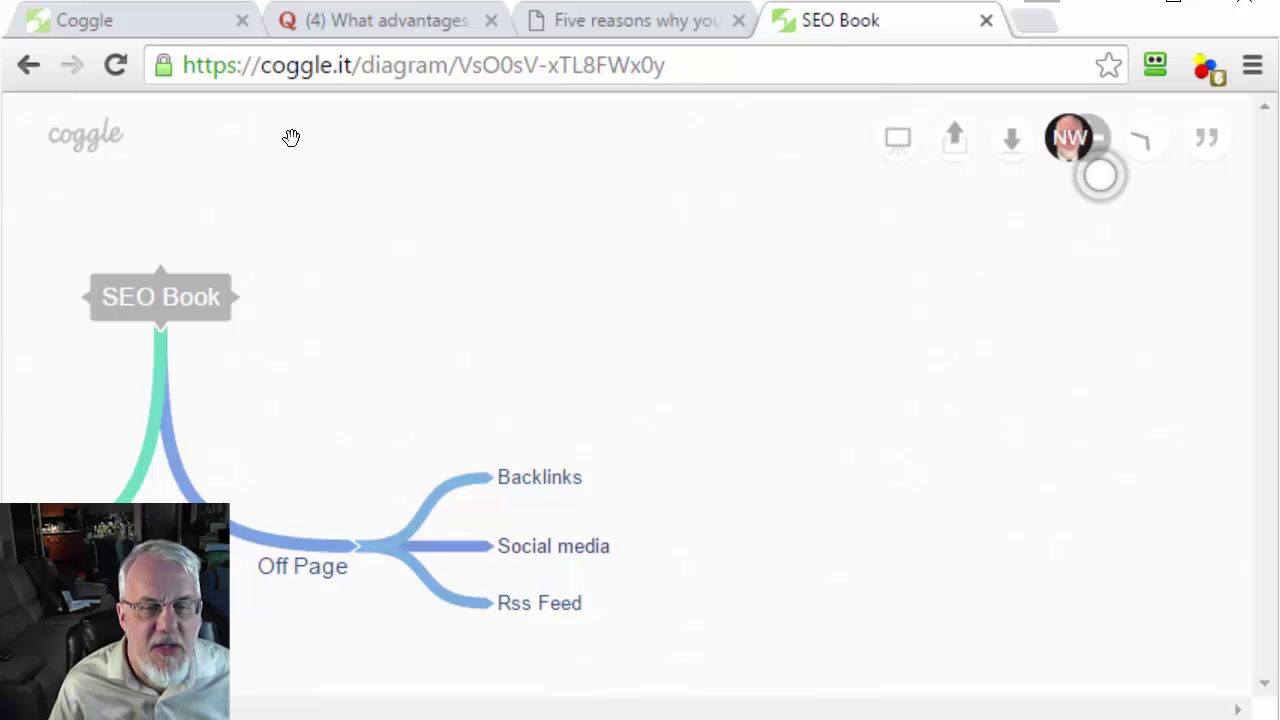
Add three sub-branches to the "Backlinks" branch, leaving their labels blank.
left_click(499, 496)
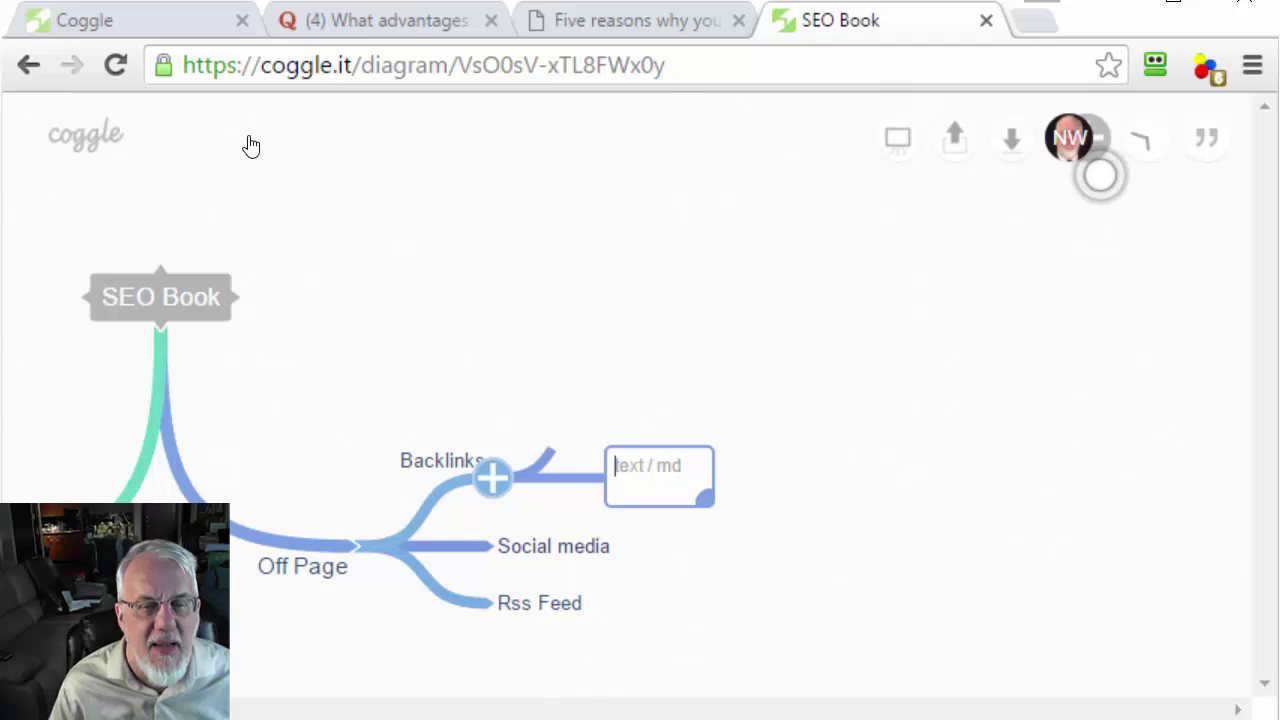
left_click(499, 496)
left_click(499, 496)
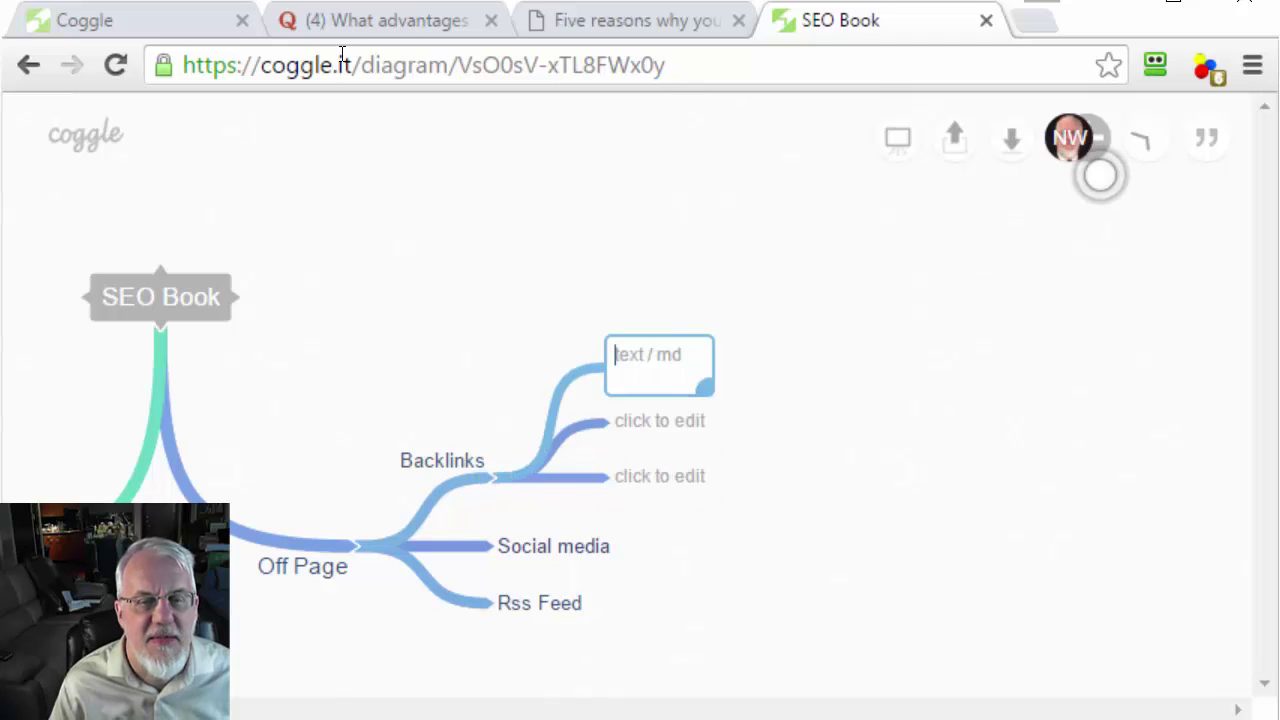
Label the three "Backlinks" sub-branches "Wikipedia", "Press Releeases" and "Citations", from top to bottom.
type("Wi")
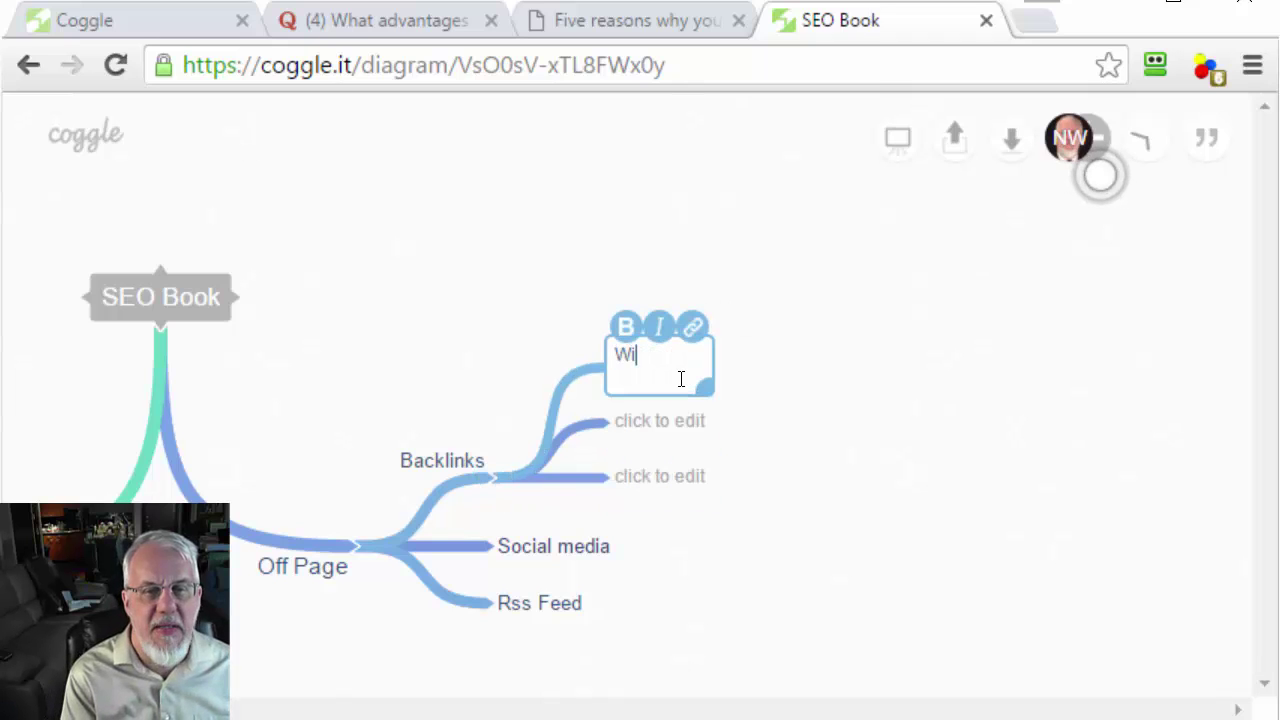
type("kipedei")
type("ia")
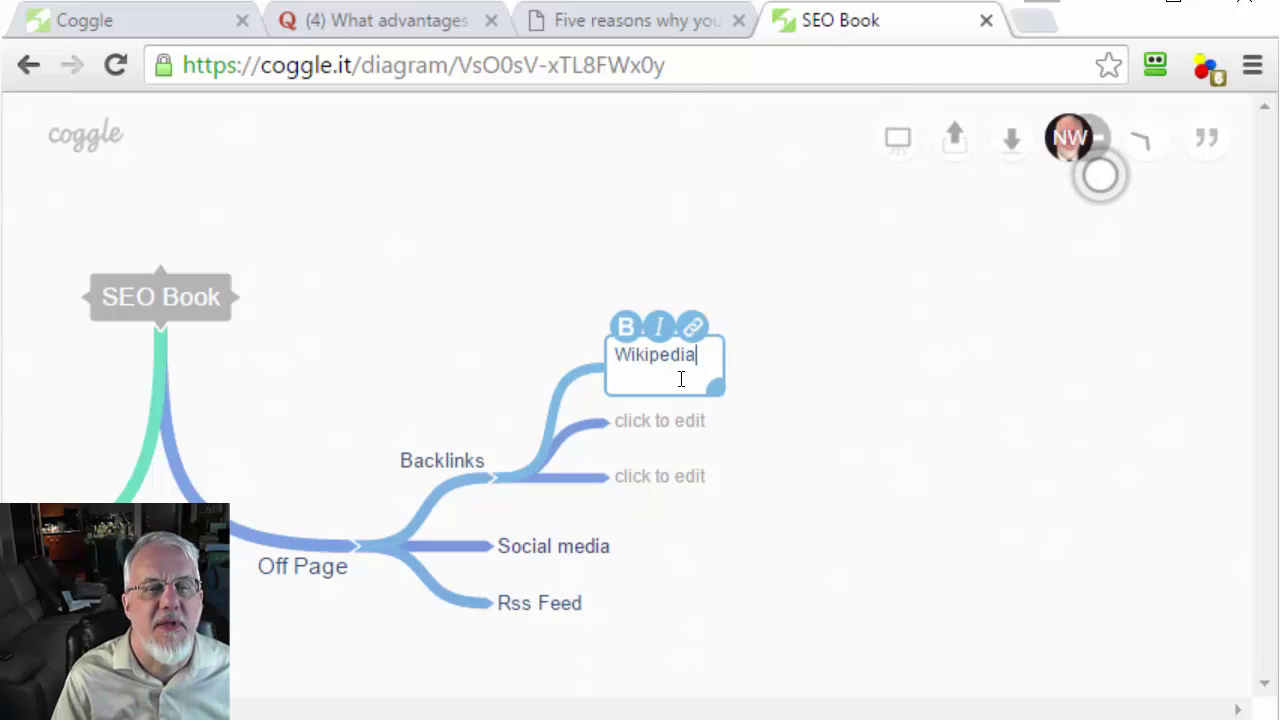
key("Return")
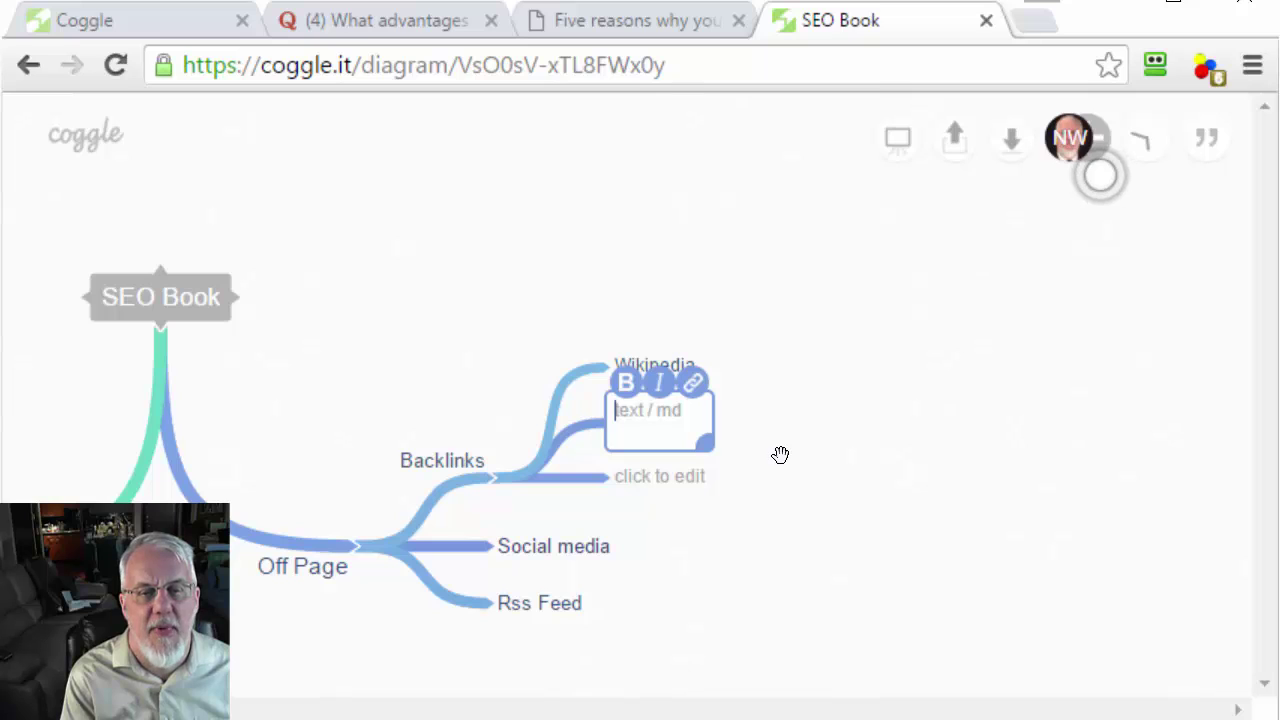
type("Ne")
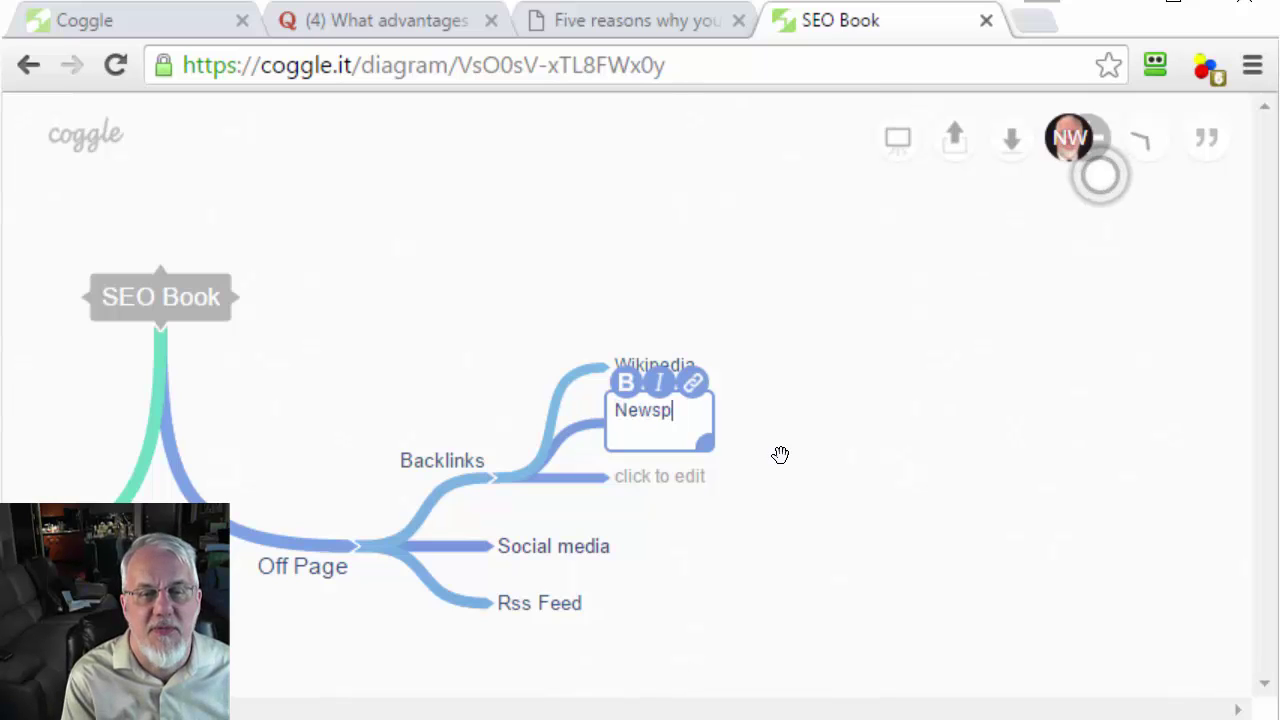
type("ws relea")
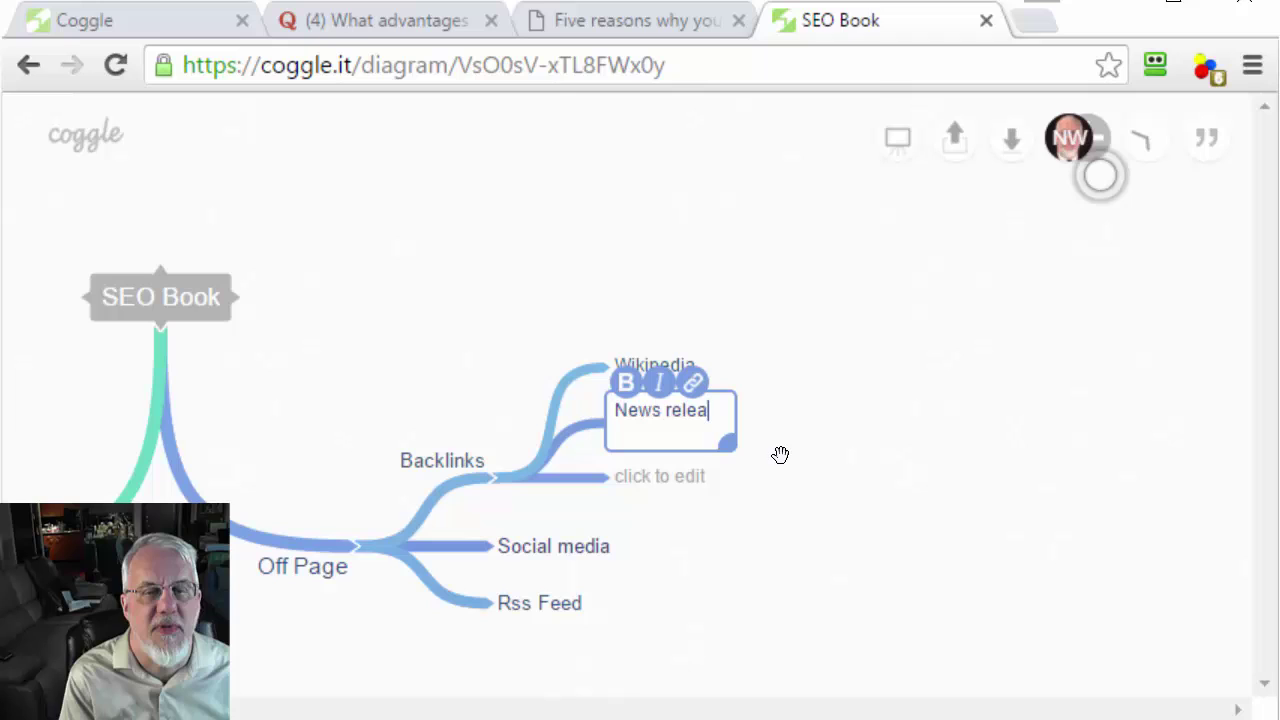
key("ctrl+a")
type("Press Releeases")
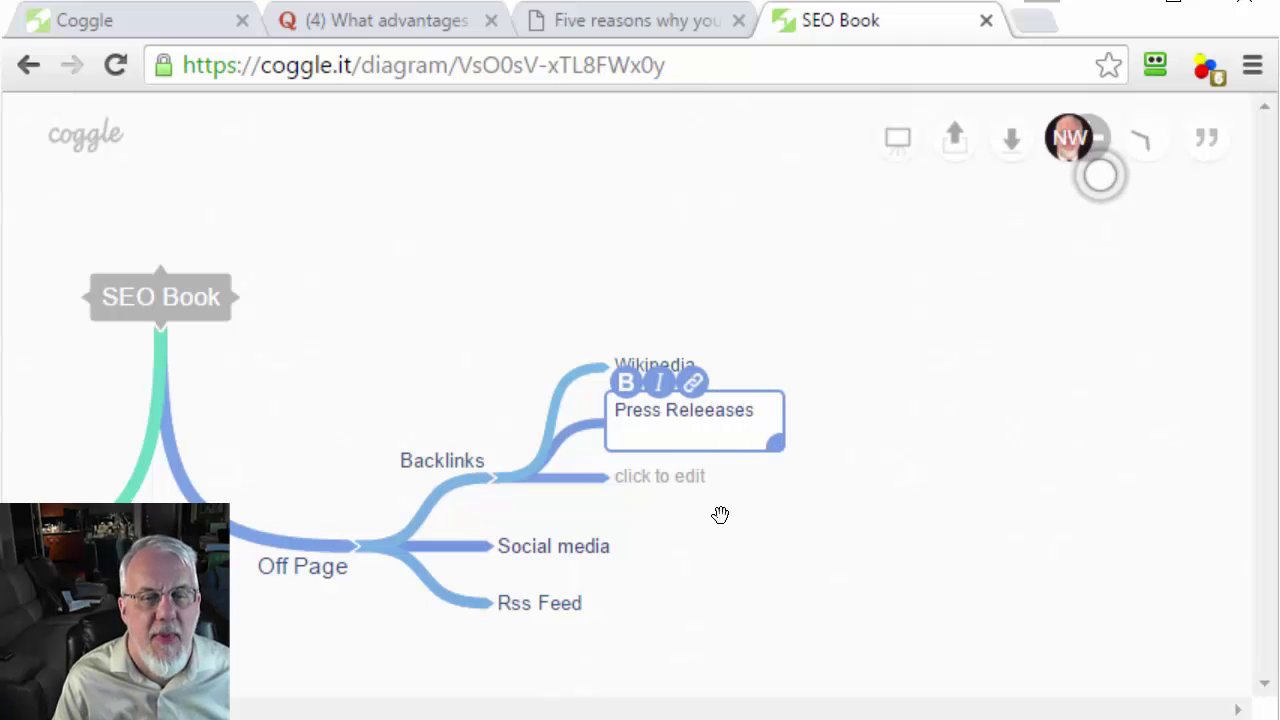
key("Return")
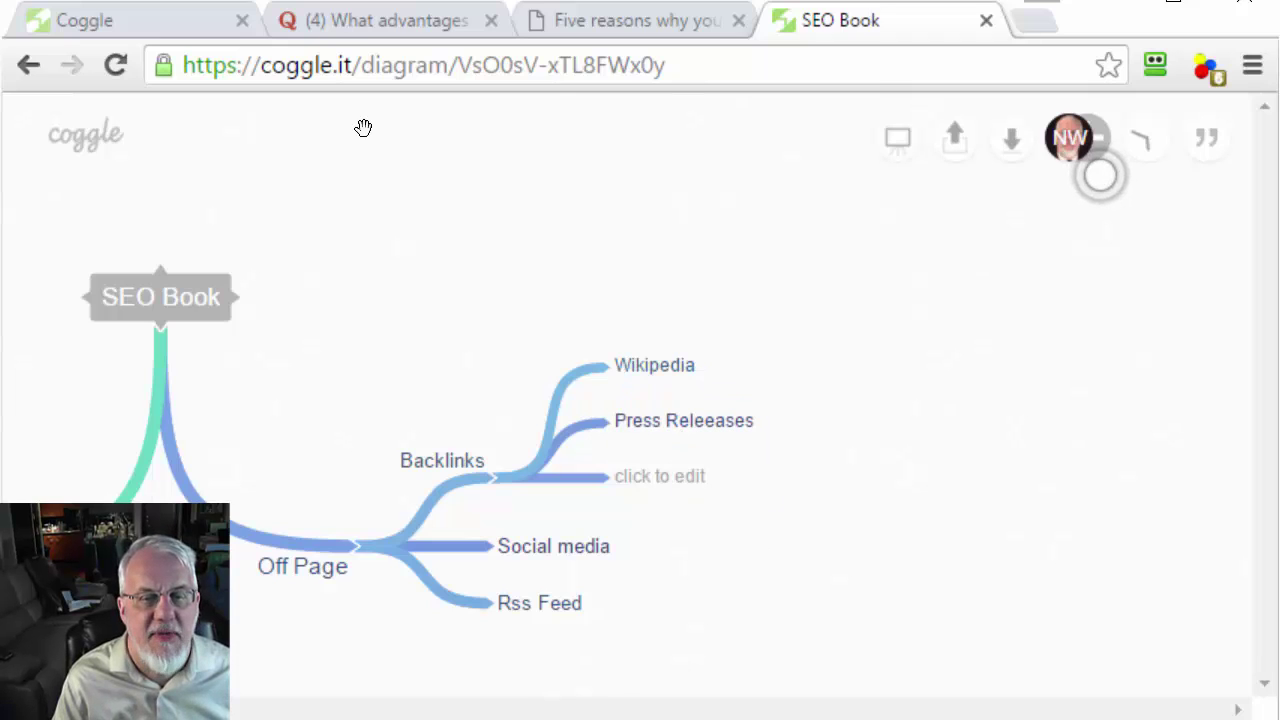
type("Citations")
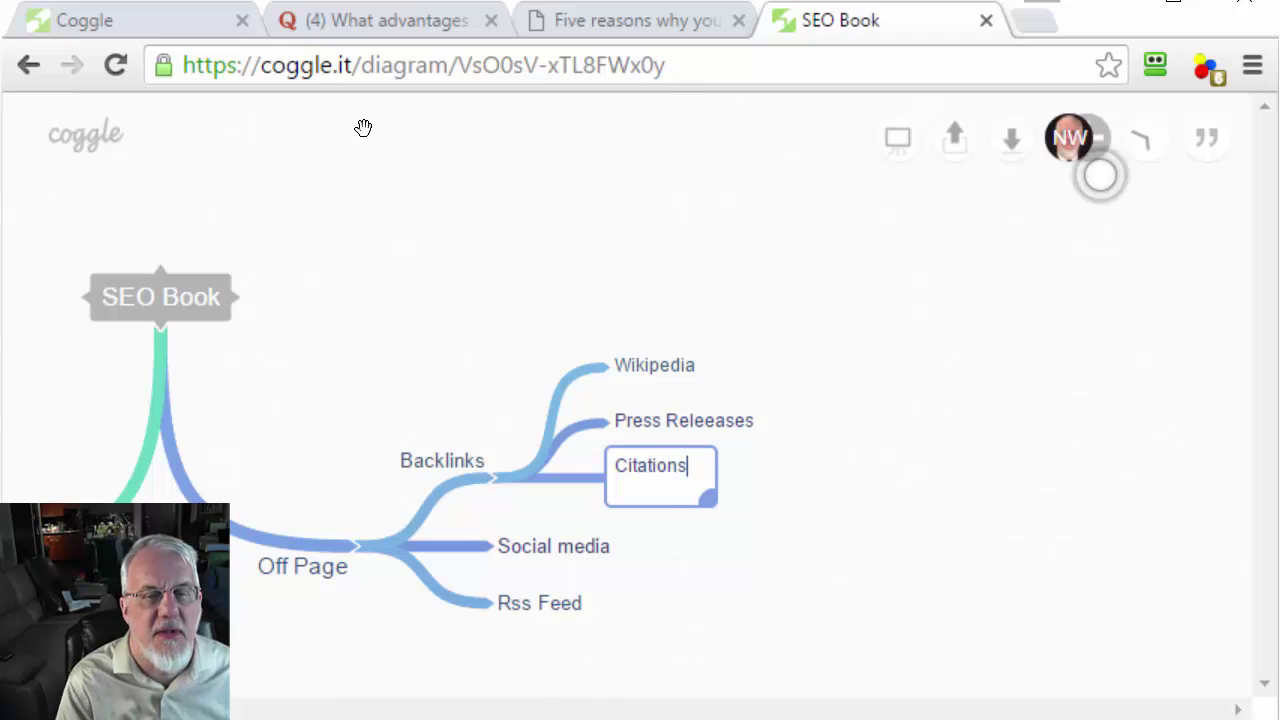
left_click(905, 472)
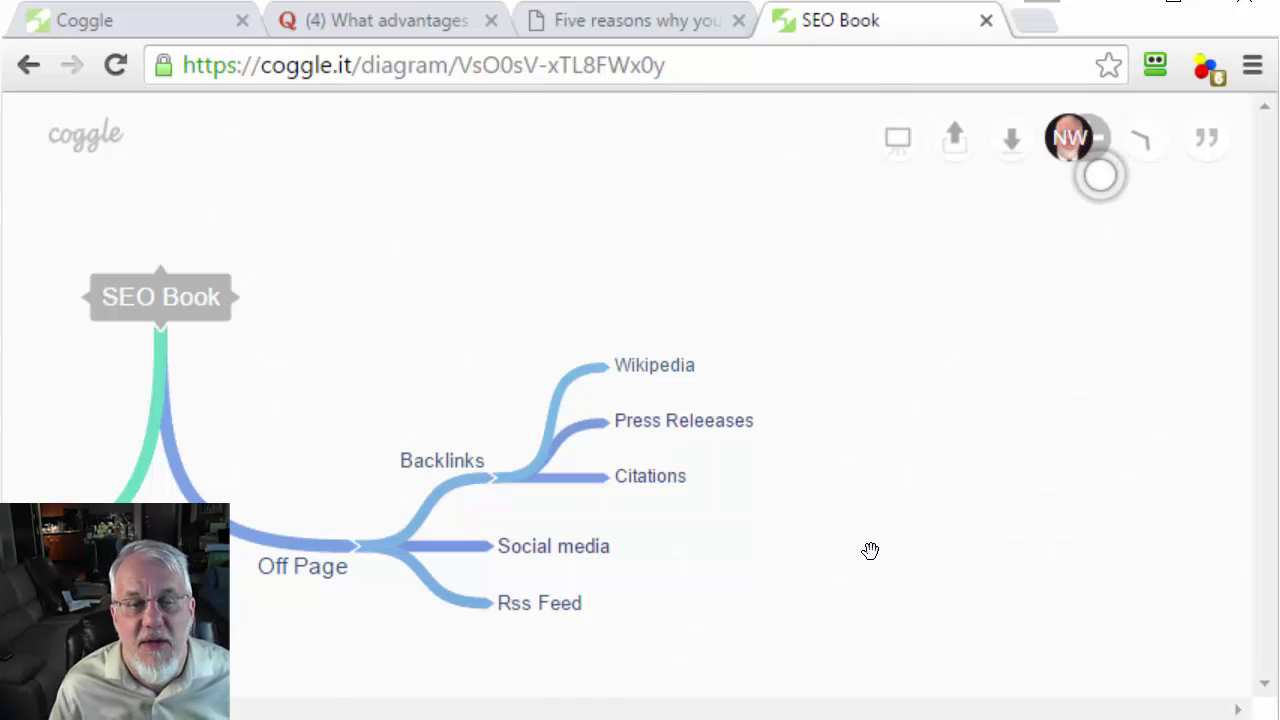
Reposition the "Rss Feed" branch end farther down and outward, and extend the "Social media" branch outward below "Citations".
mouse_move(505, 617)
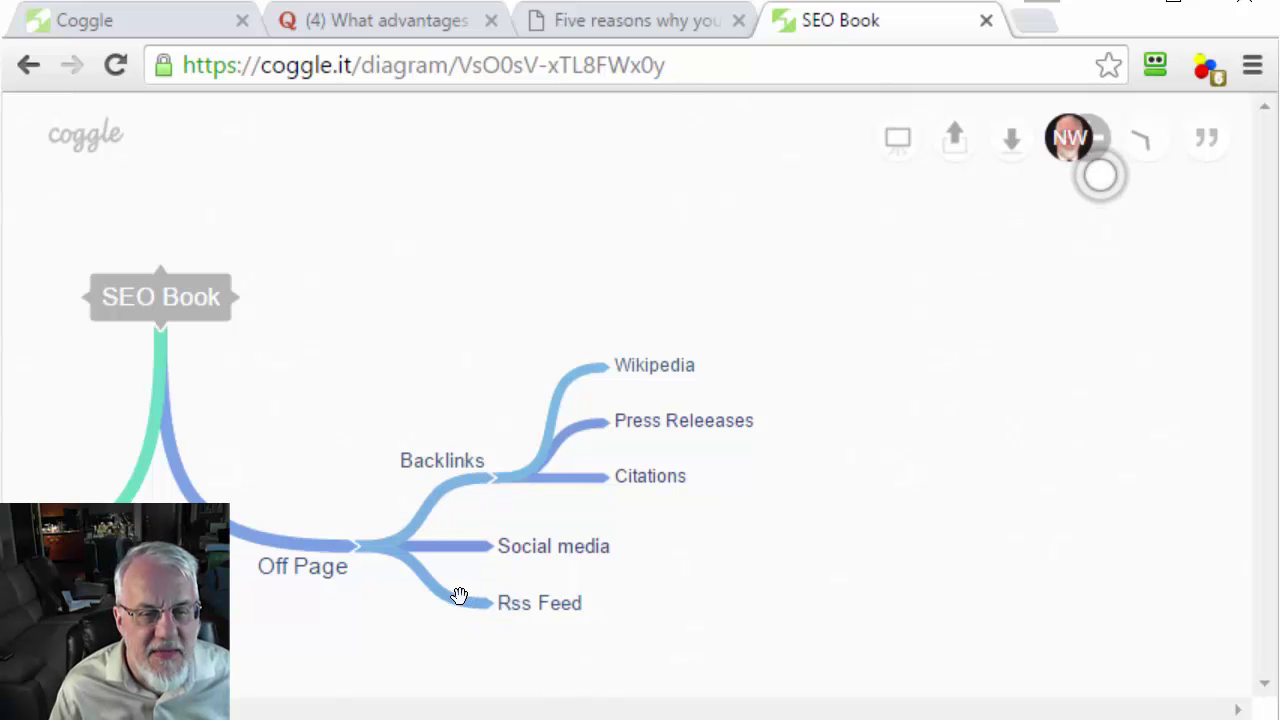
left_click_drag(510, 625, 805, 640)
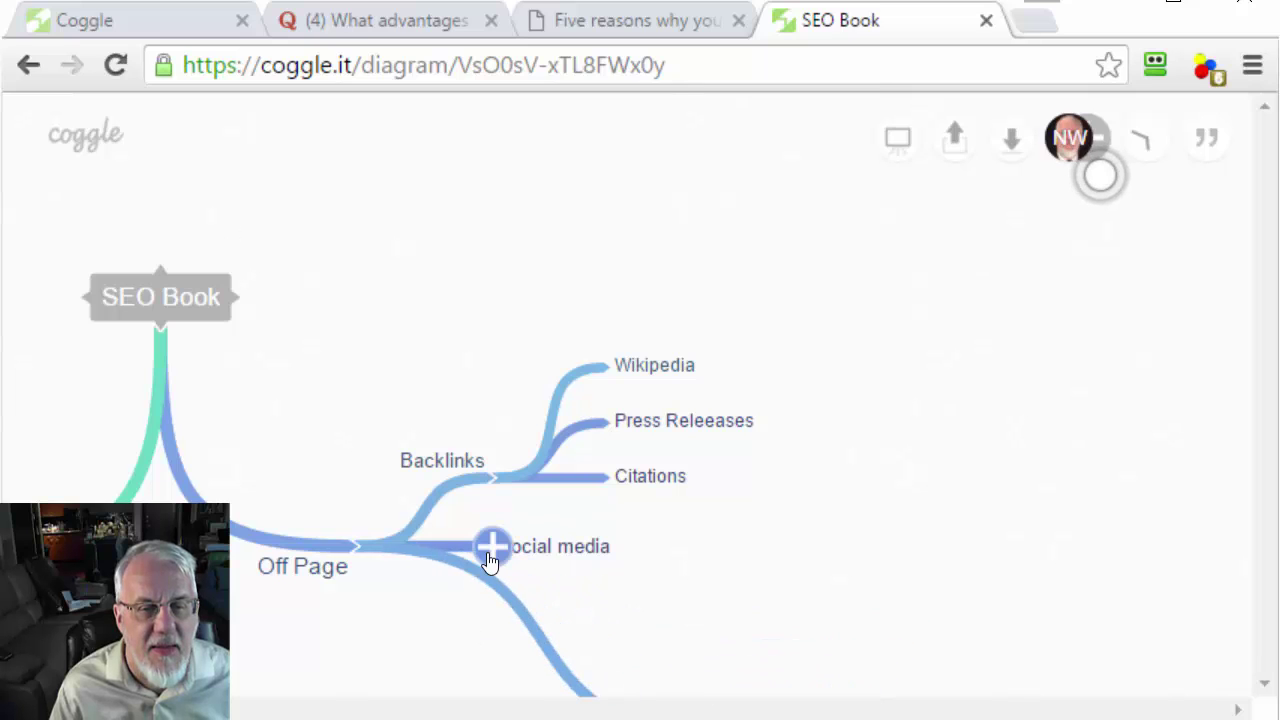
left_click_drag(512, 543, 646, 531)
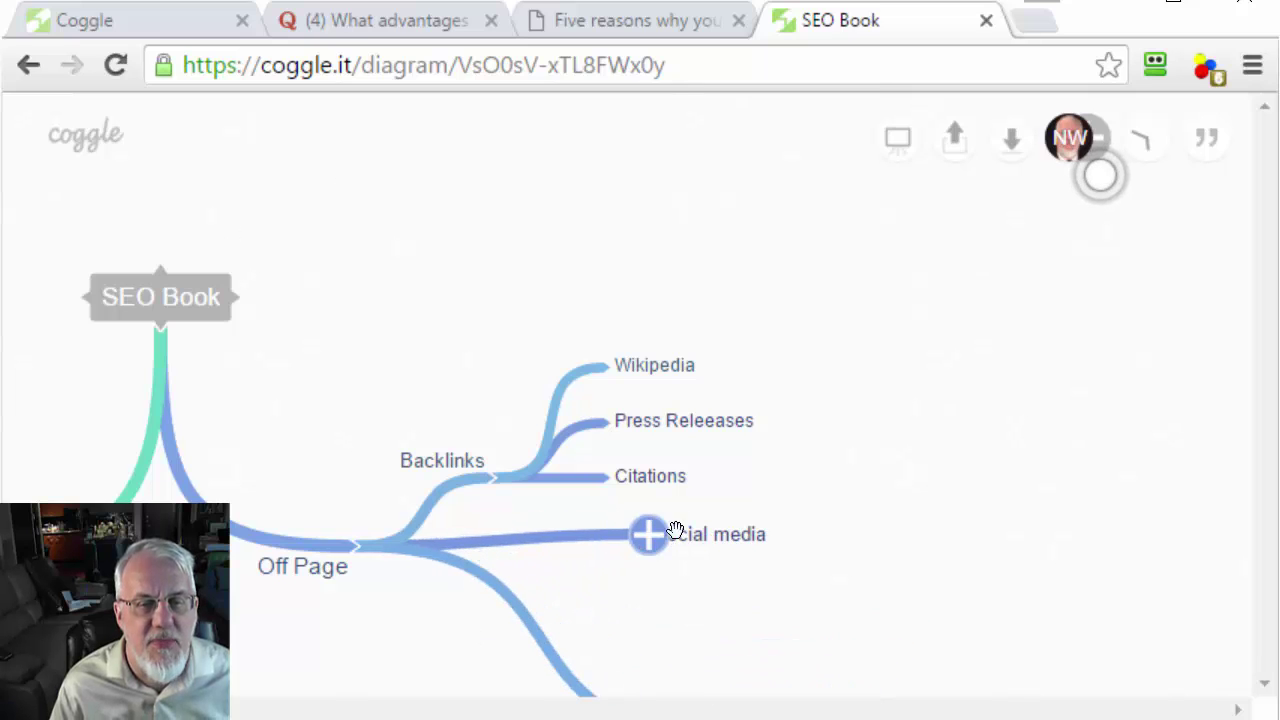
Add two sub-branches to "Social media", labelled "Twitter" above and "PInterest" below, and shift the "Social media" branch slightly downward.
key("Tab")
key("Return")
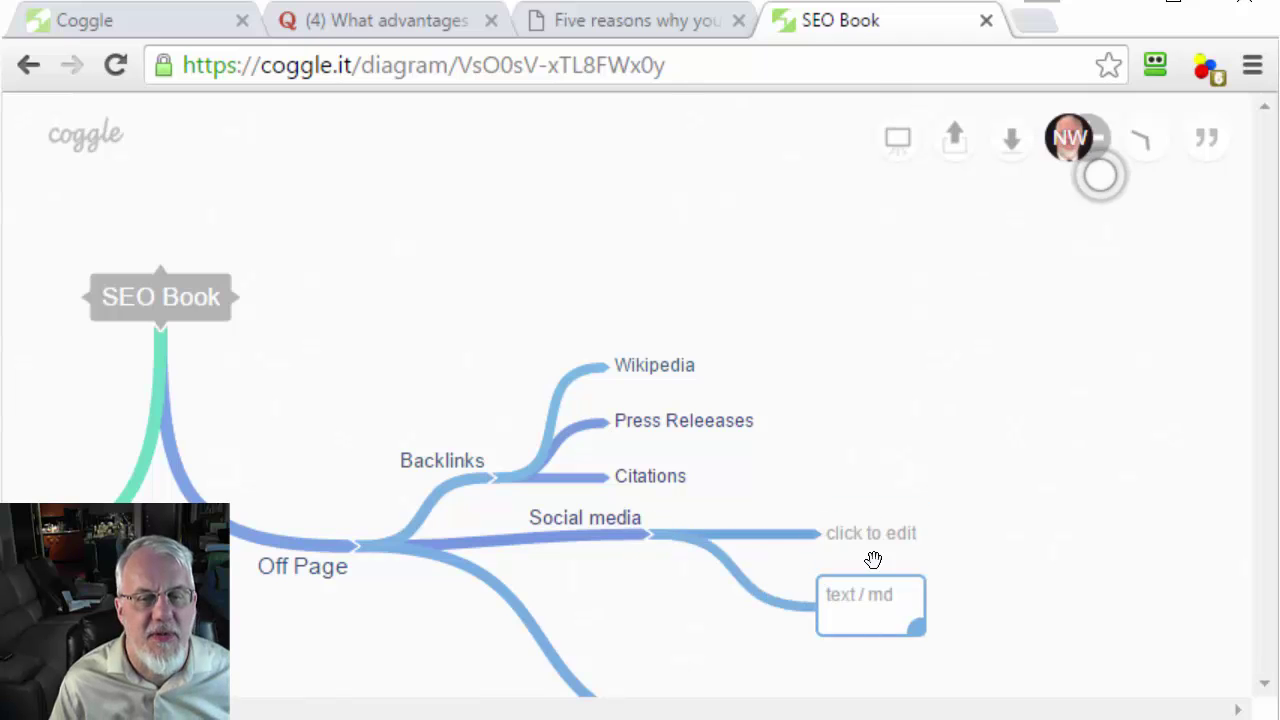
left_click(497, 155)
left_click(859, 534)
type("T")
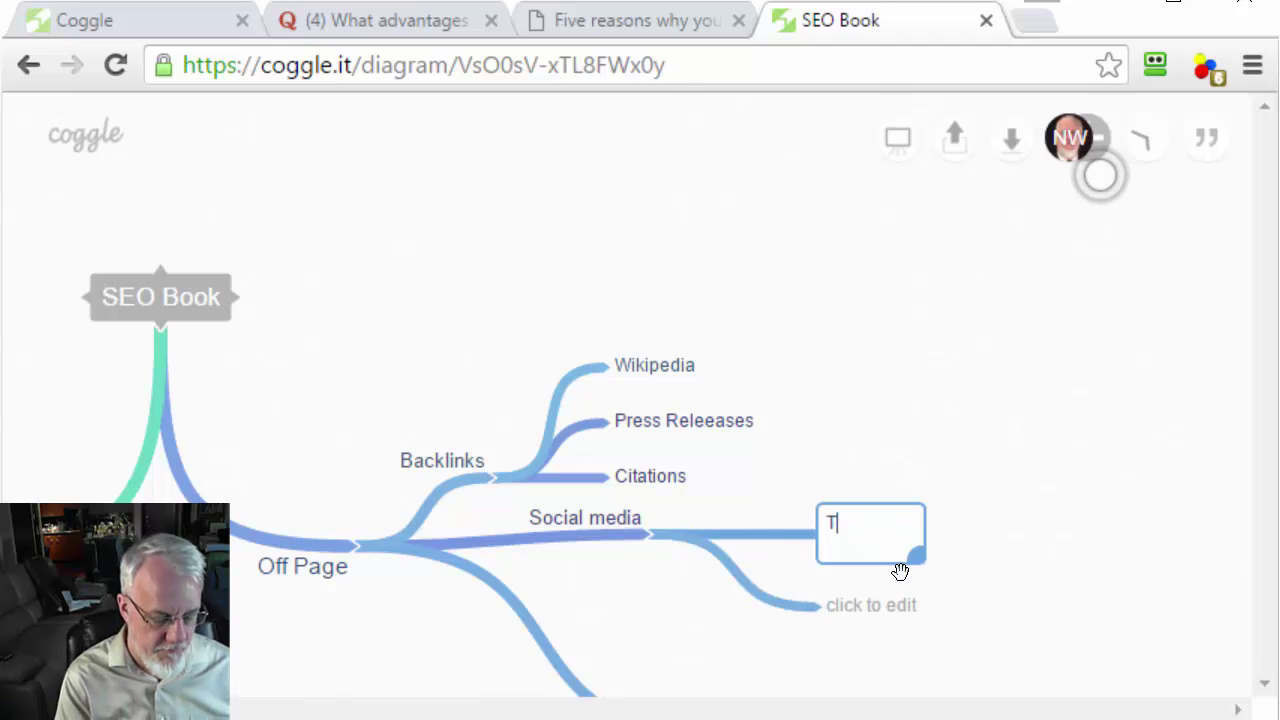
type("witter")
left_click(489, 226)
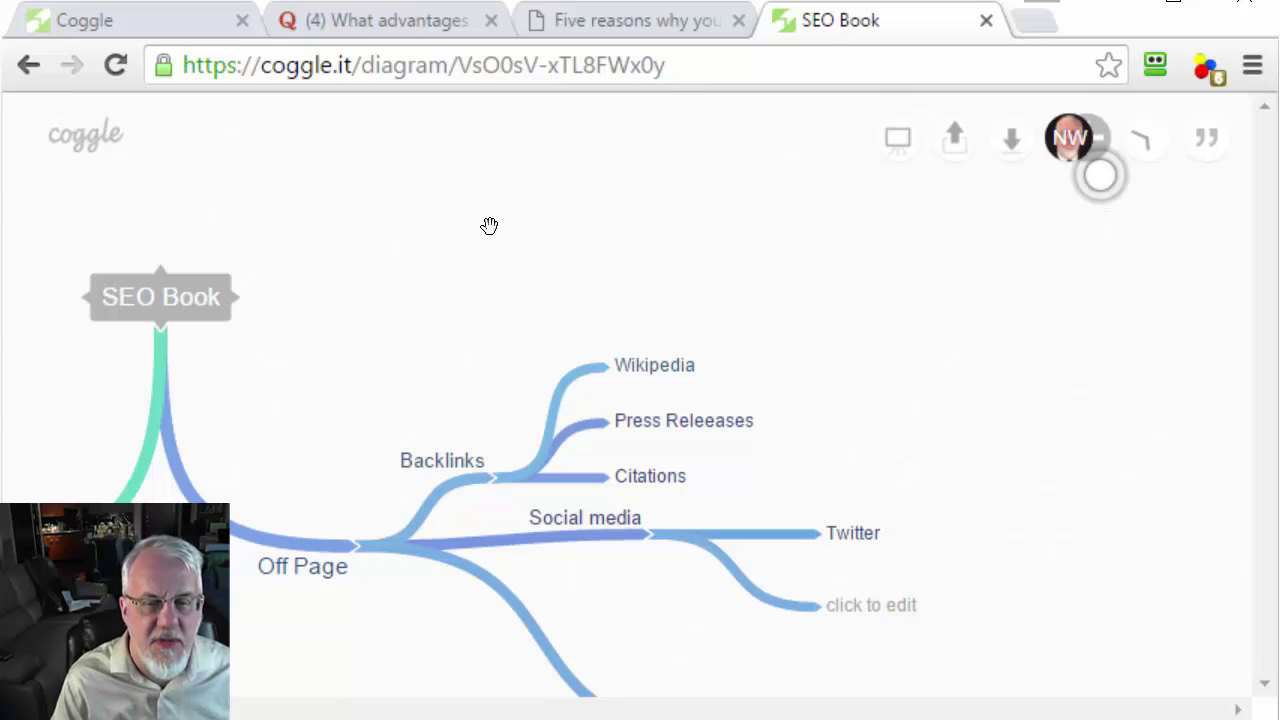
left_click(893, 606)
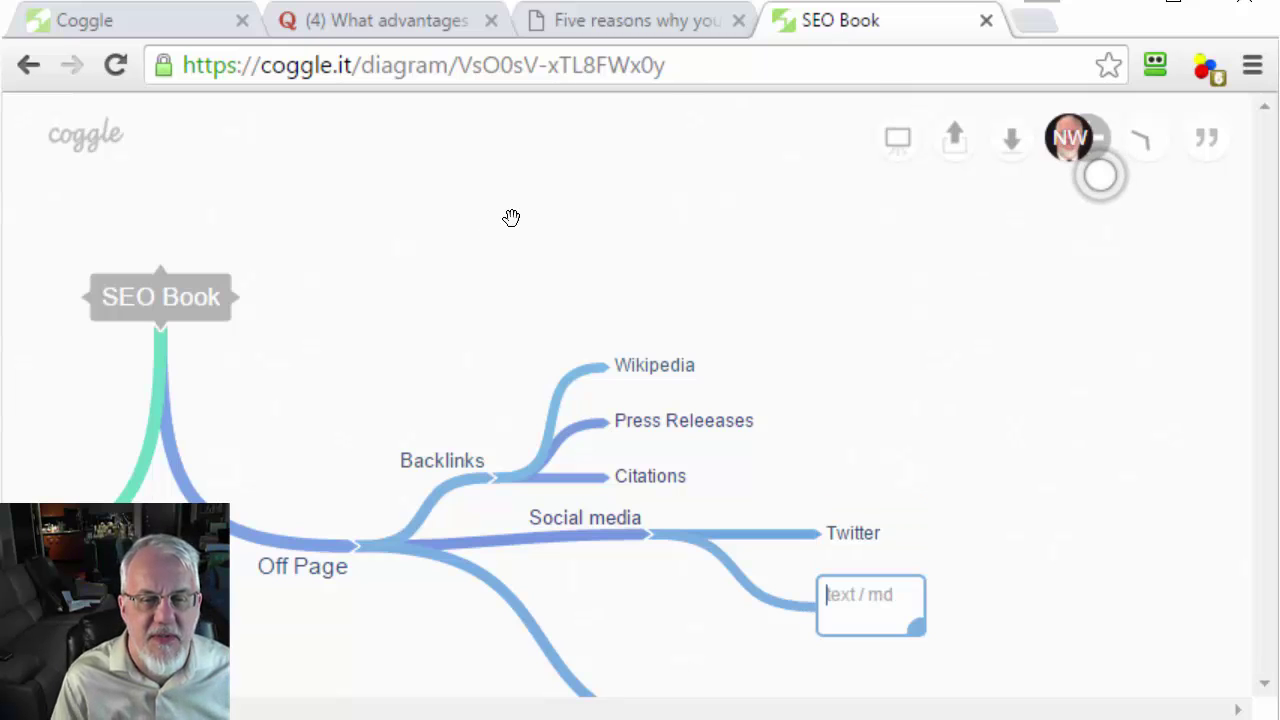
type("Pinter")
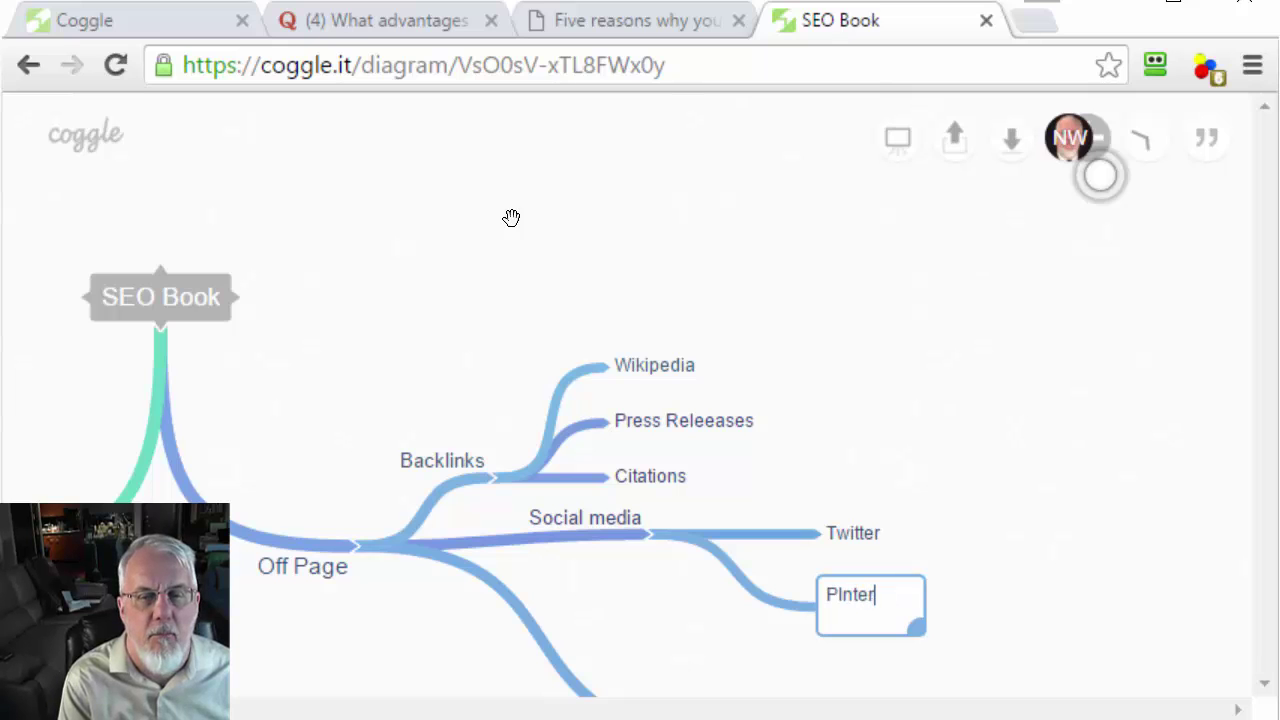
type("est")
left_click(1008, 539)
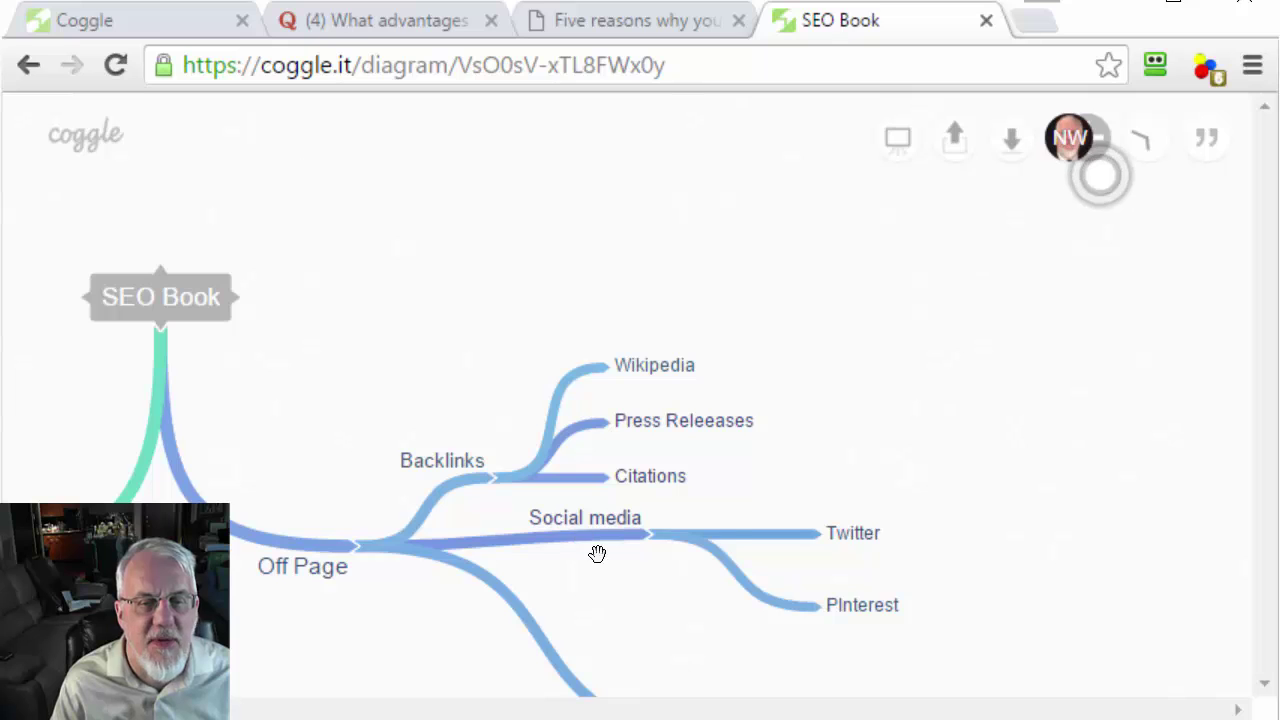
left_click_drag(650, 536, 689, 569)
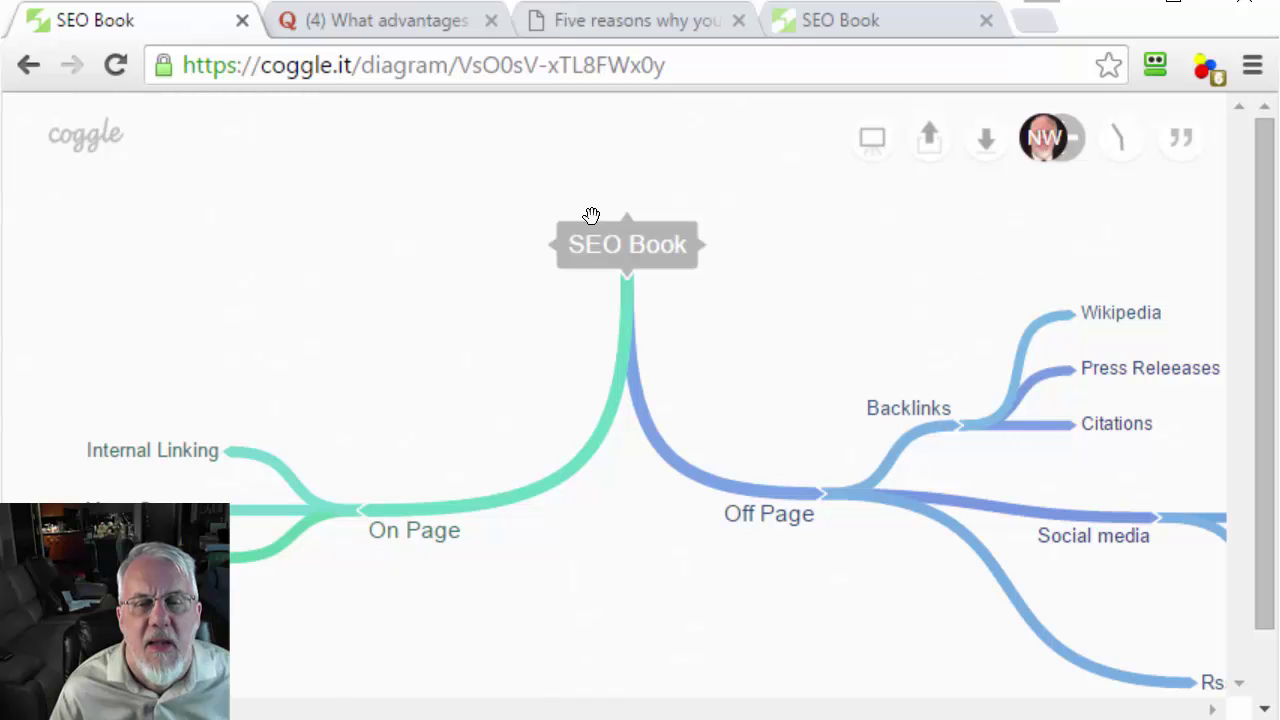
Review the Awesome plan's features and prices offered for extended branch colours, and decline the upgrade.
left_click(1011, 603)
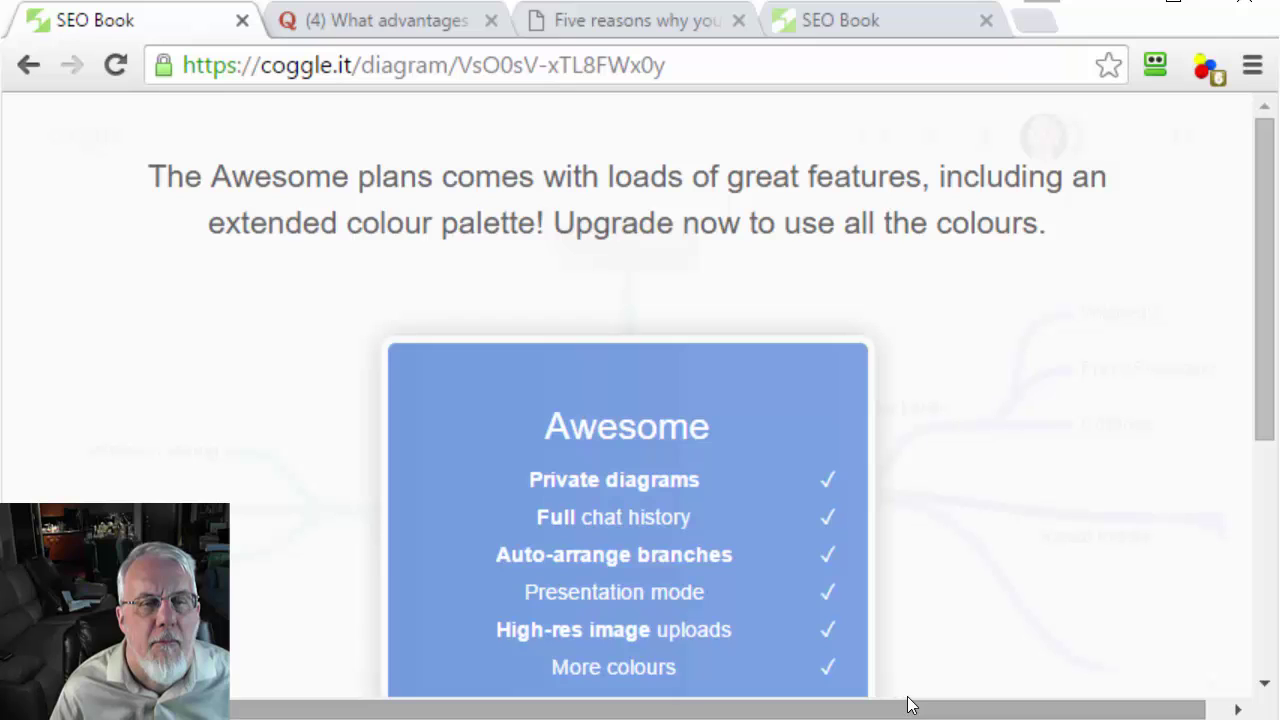
scroll(1051, 385, "down", 4)
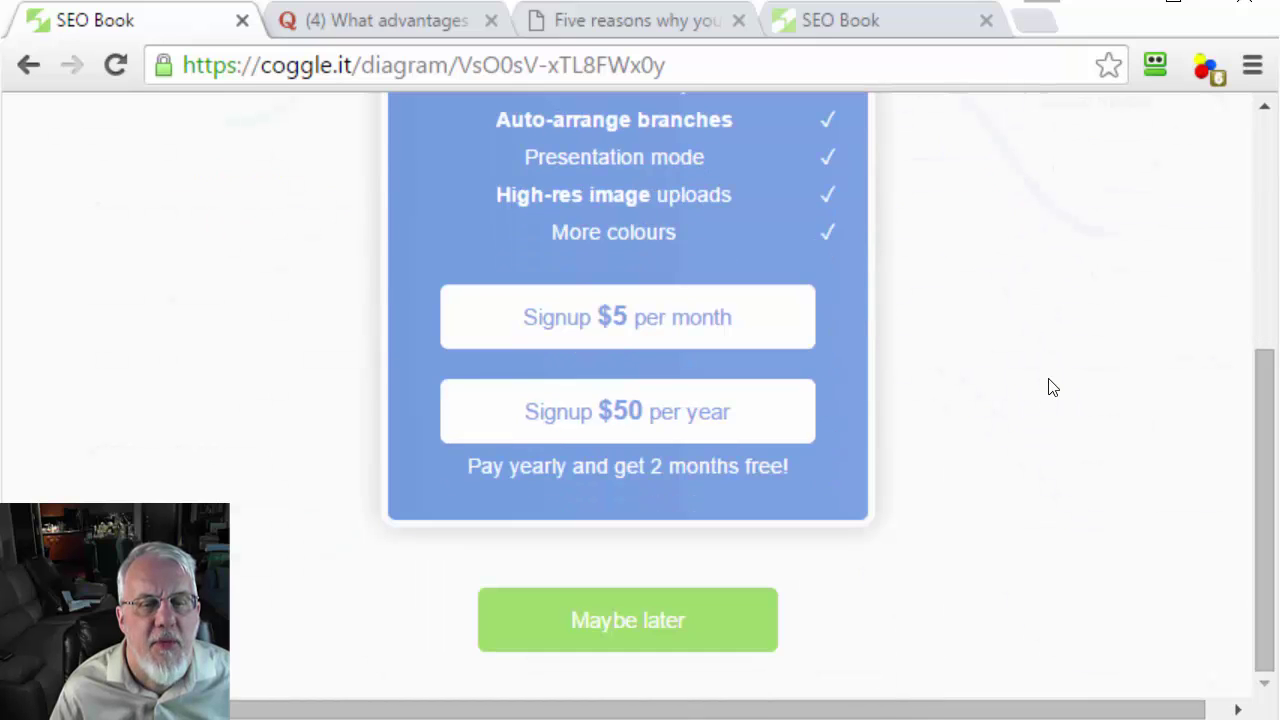
scroll(648, 616, "up", 2)
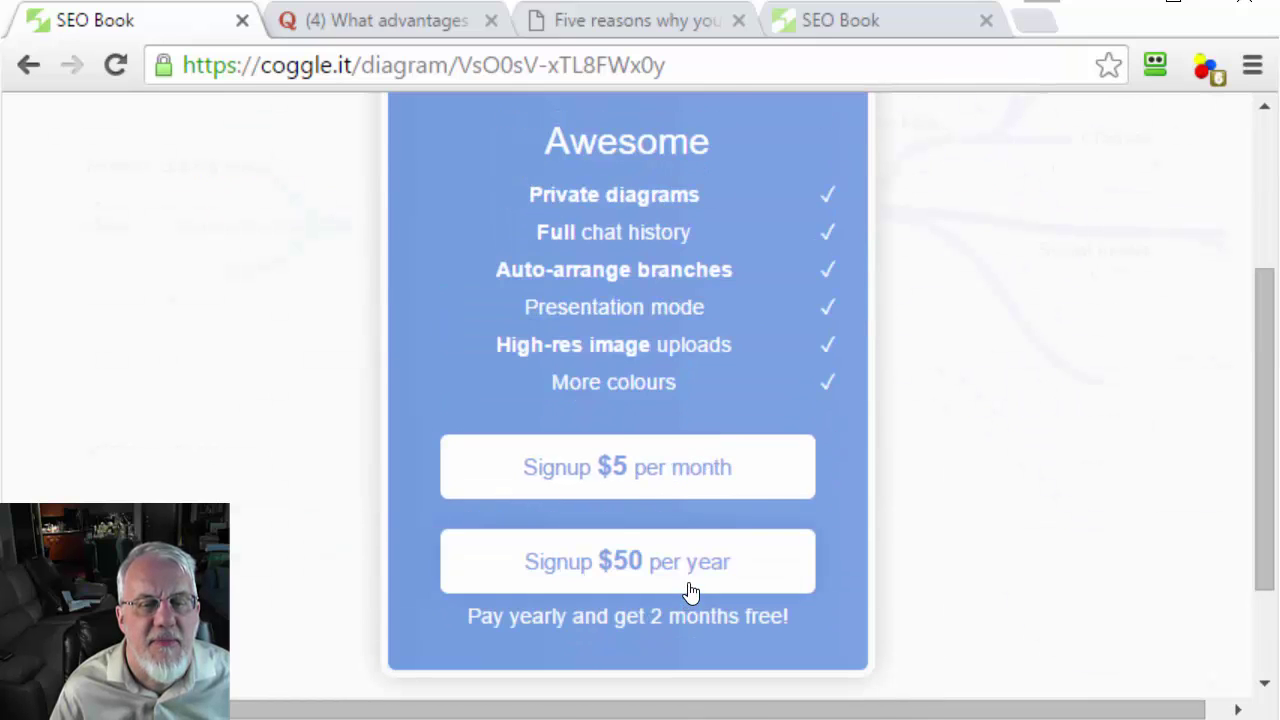
scroll(690, 592, "down", 2)
left_click(649, 646)
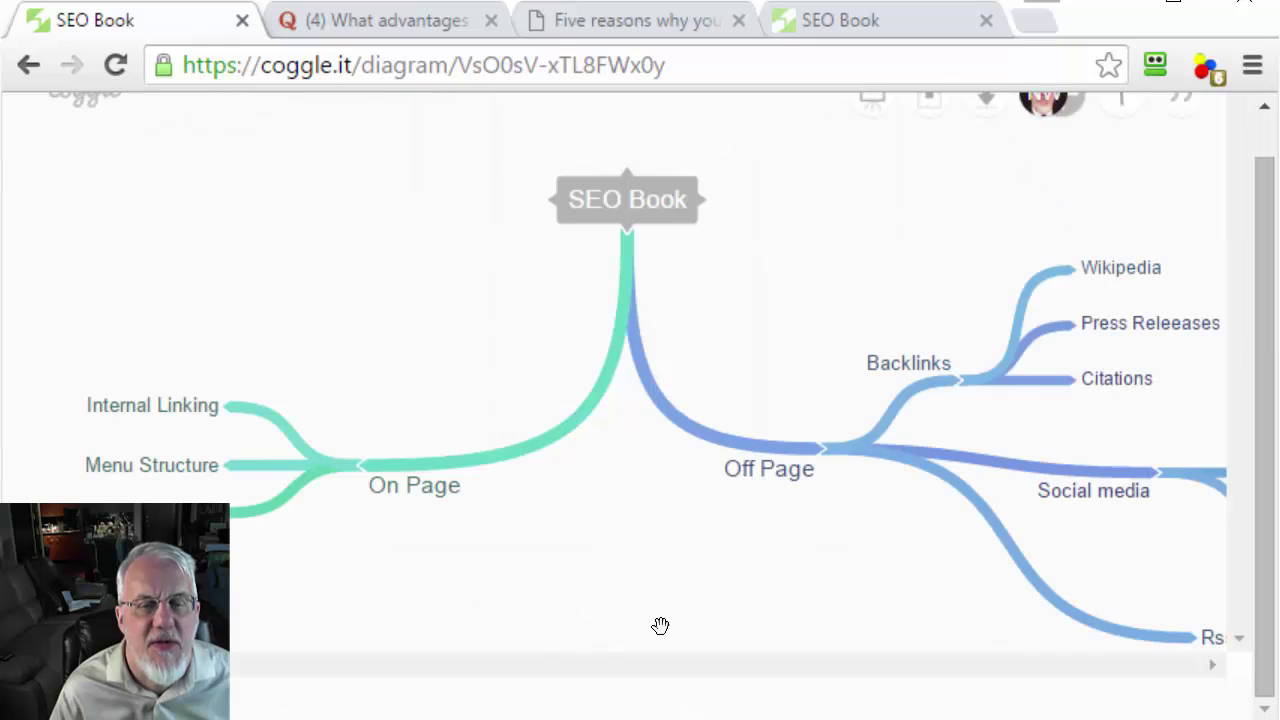
Recolour the "Rss Feed" branch light red from the inner ring of the colour wheel.
left_click(1035, 597)
scroll(606, 197, "up", 1)
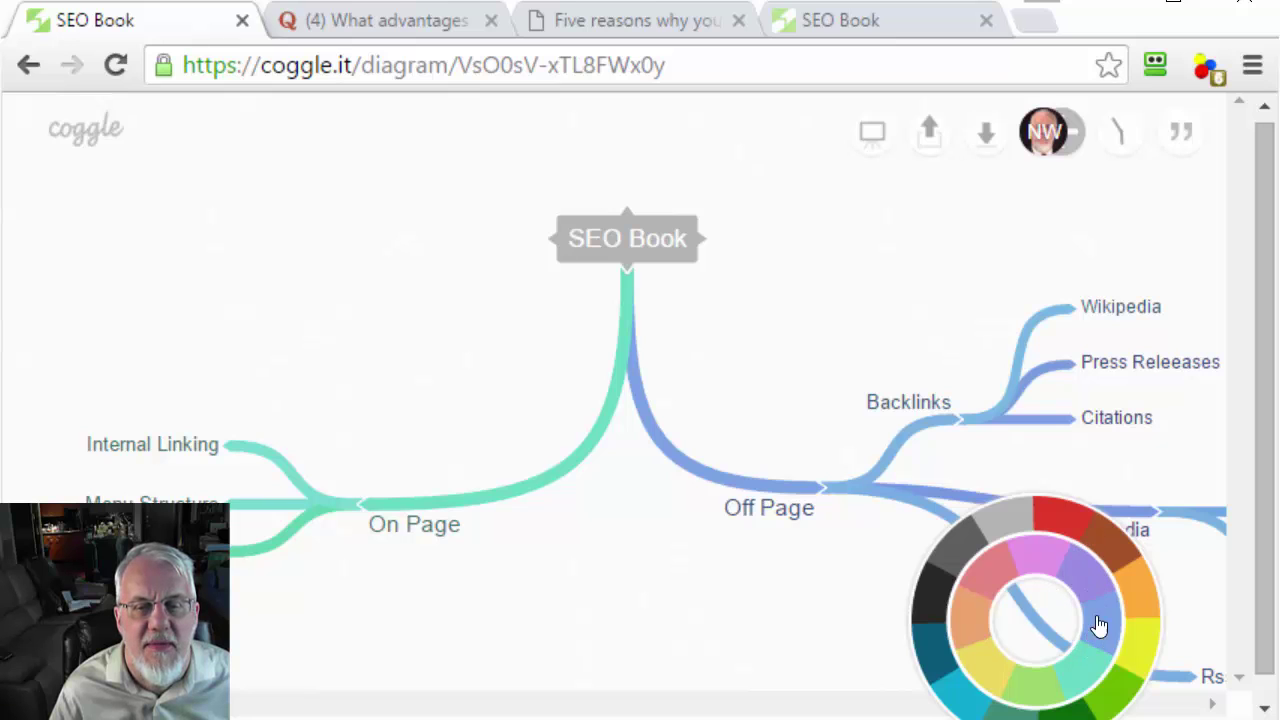
left_click(982, 575)
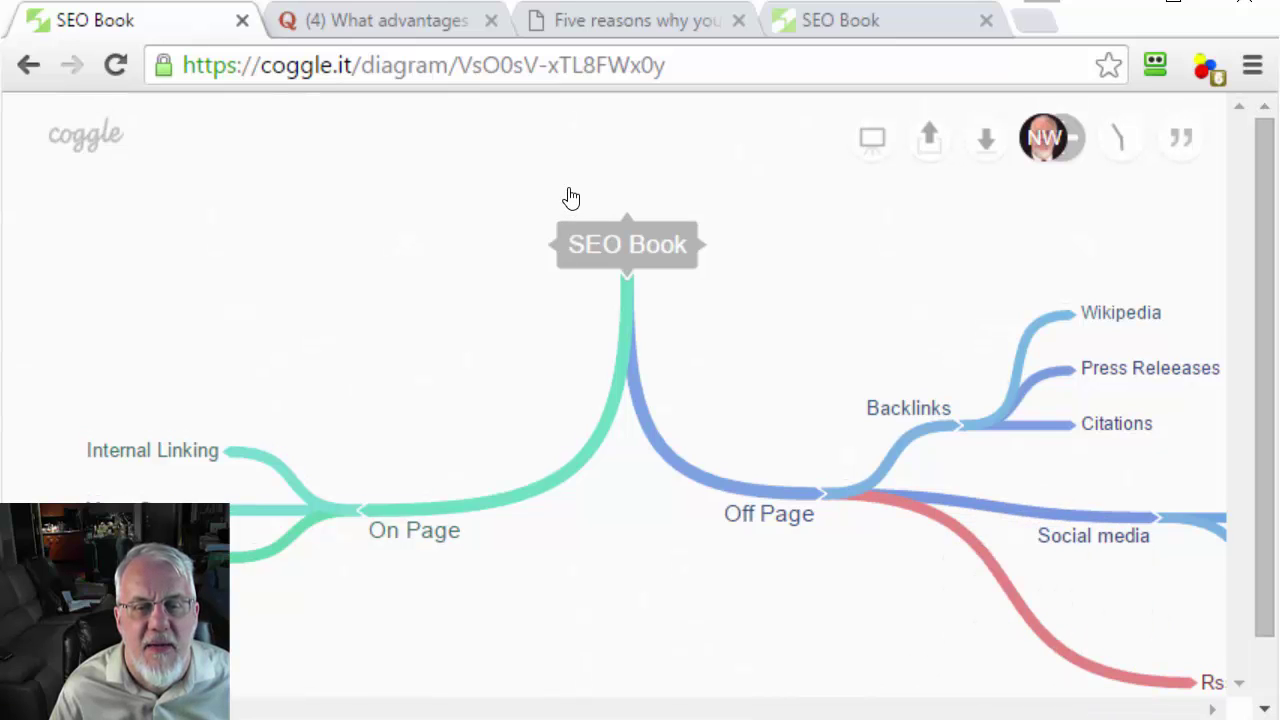
Try to recolour the "Rss Feed" branch brown from the outer ring of the colour wheel, and decline the plan upgrade.
left_click(1017, 598)
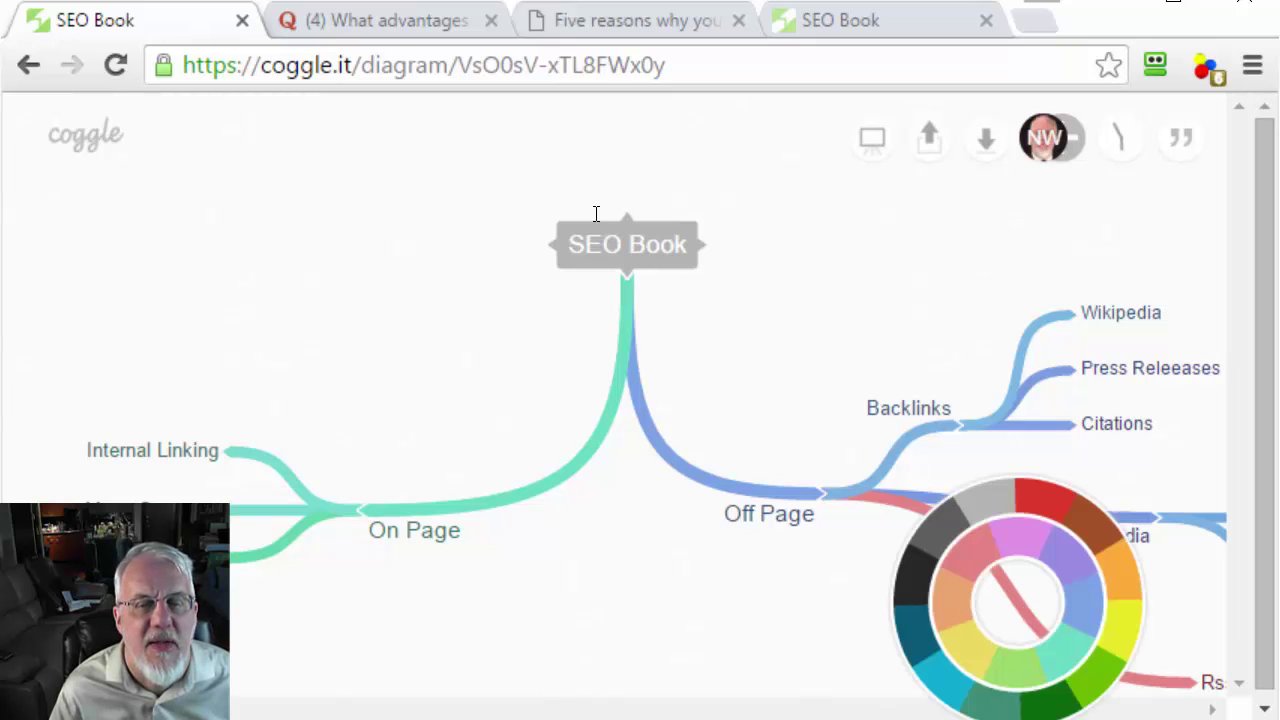
left_click(1099, 528)
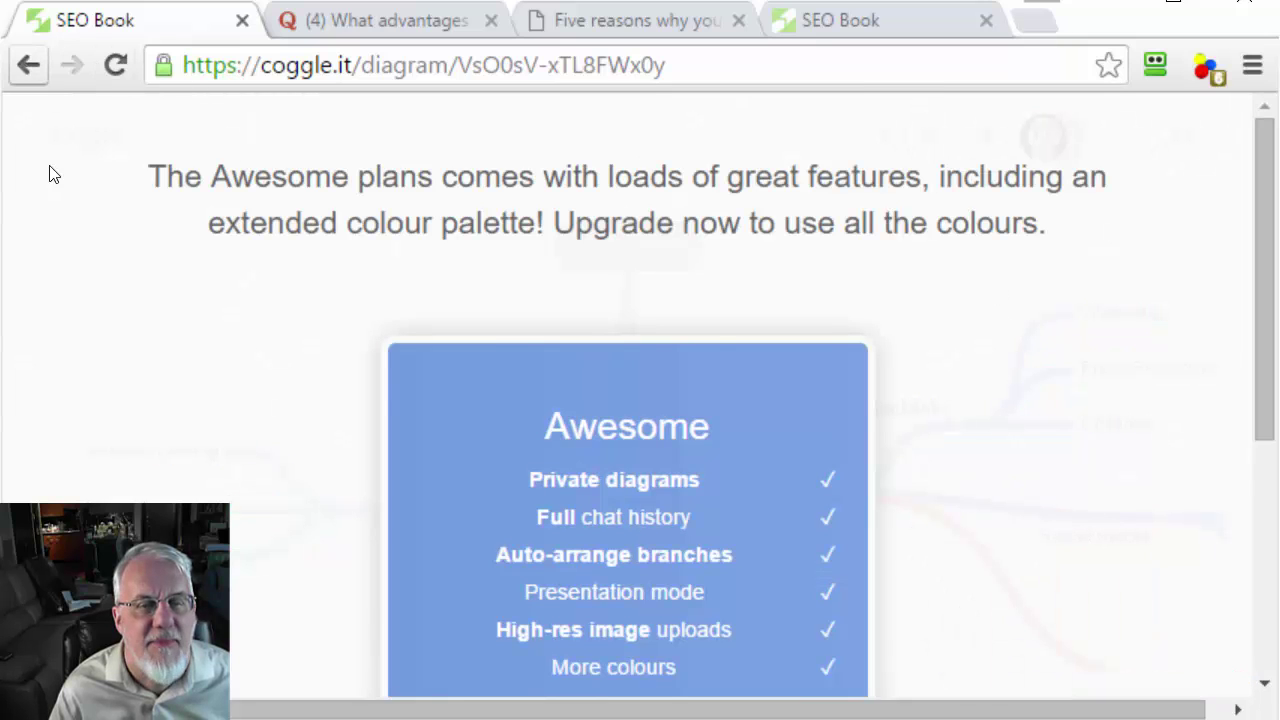
scroll(403, 390, "down", 5)
left_click(628, 620)
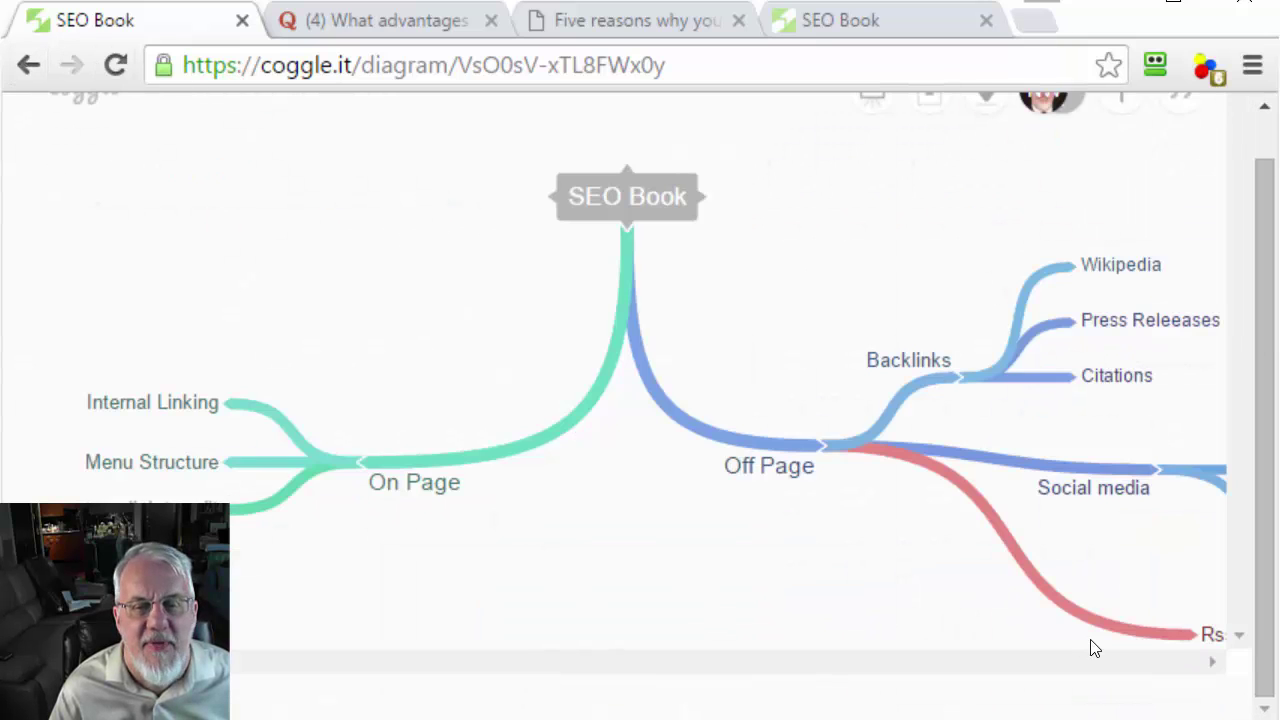
left_click(1029, 578)
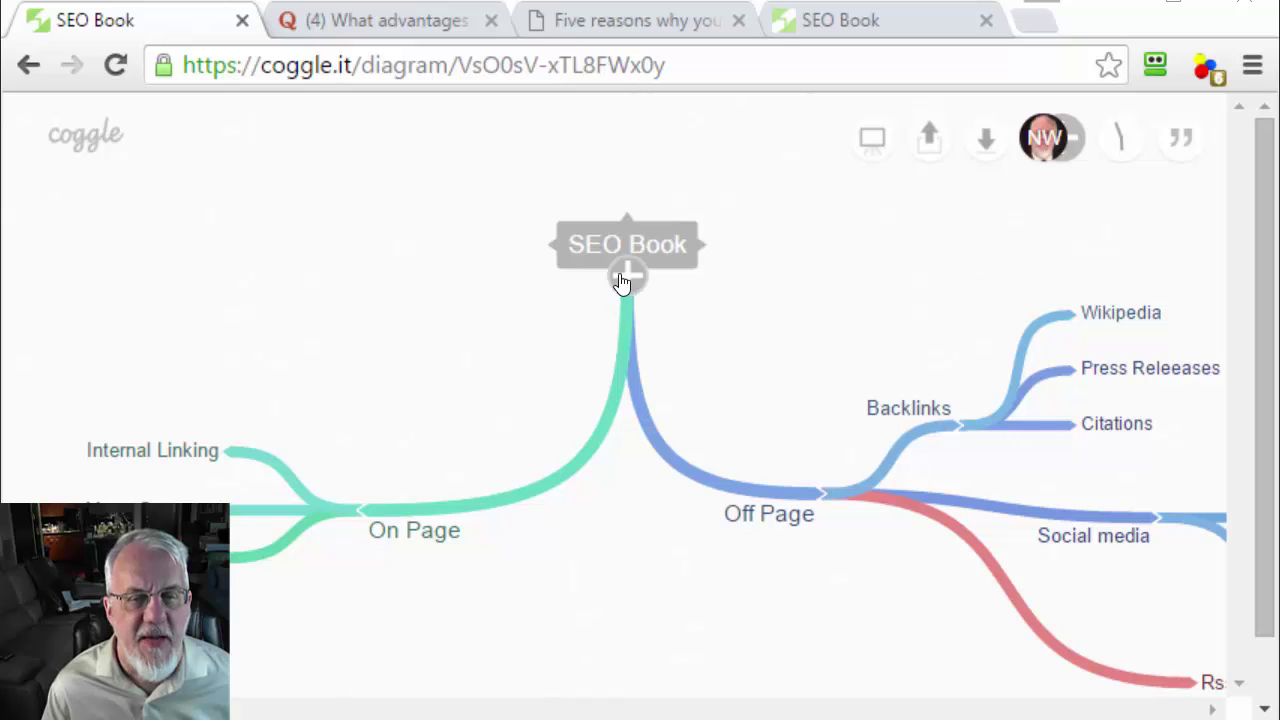
Add four unlabelled branches to the central "SEO Book" node, one each from its left, right, upper and lower sides.
mouse_move(618, 243)
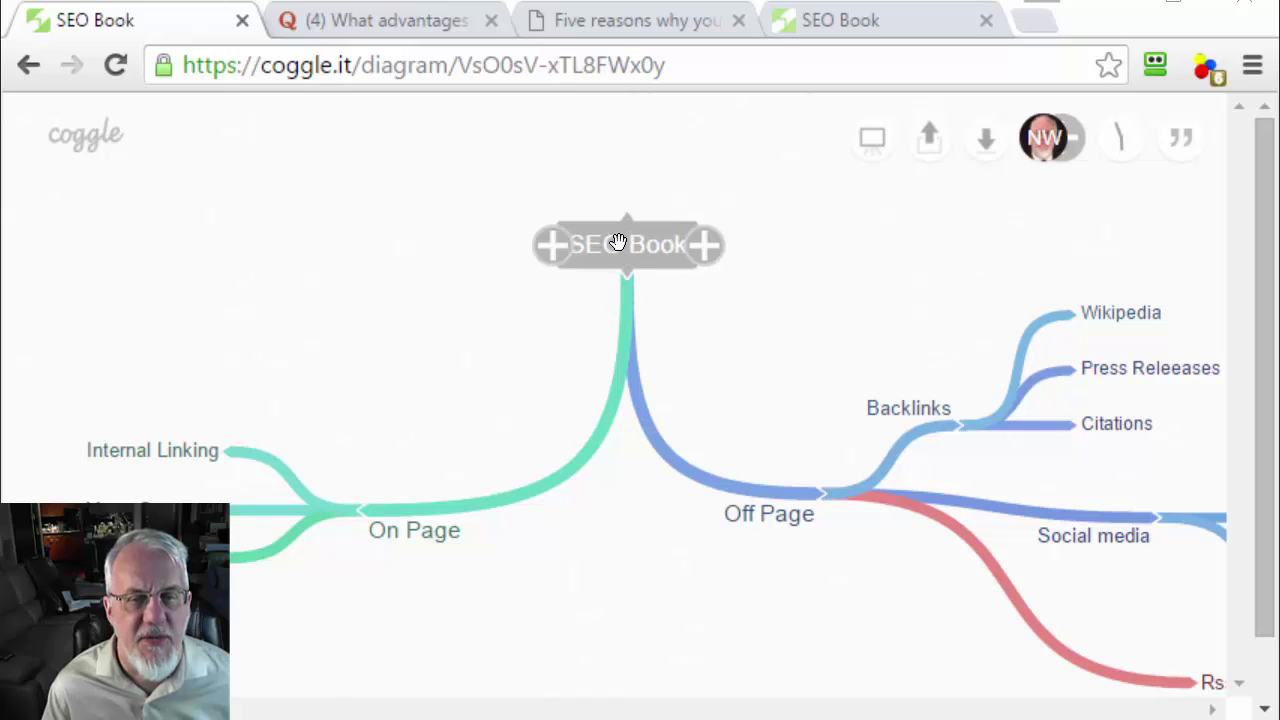
left_click(553, 244)
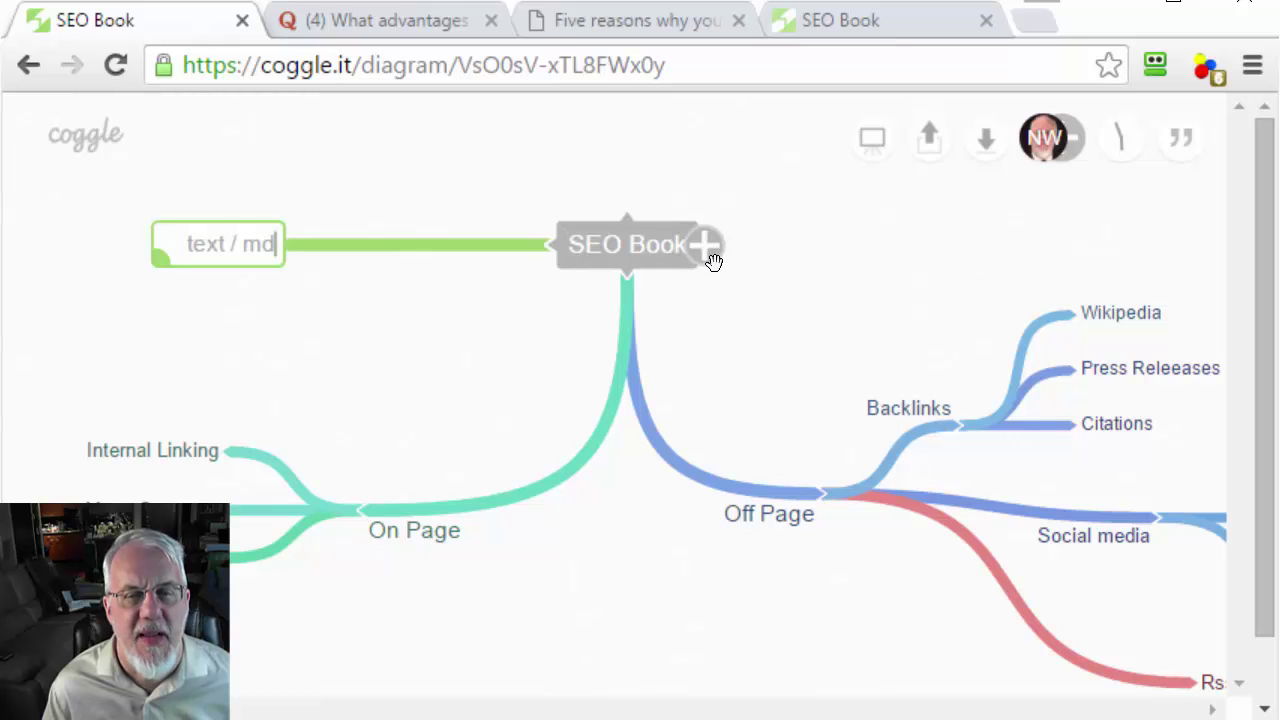
left_click(704, 246)
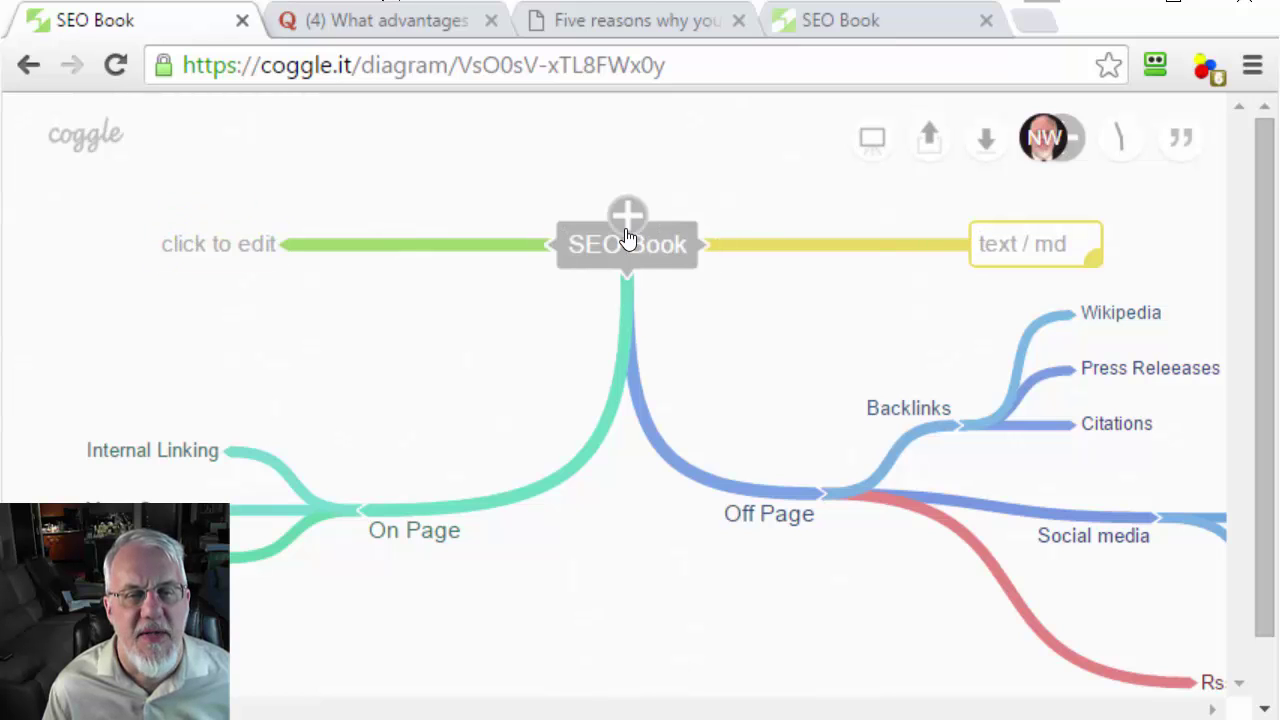
left_click(627, 215)
scroll(792, 529, "down", 5)
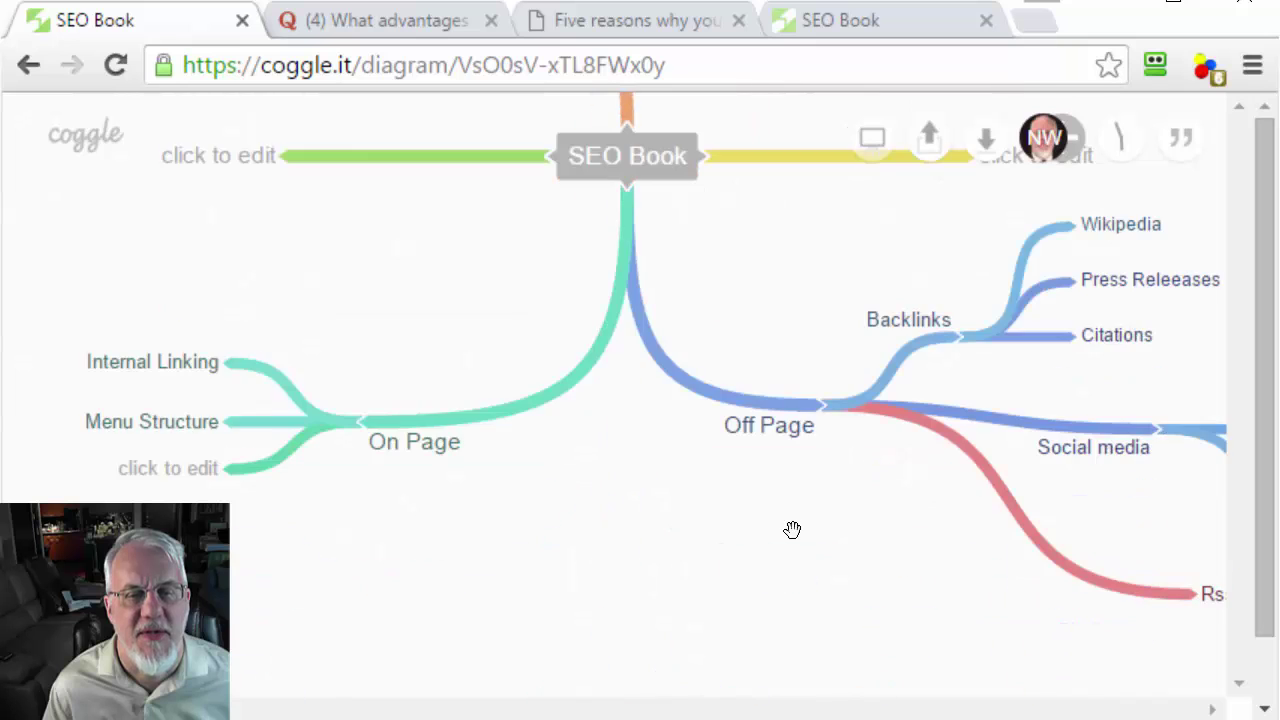
scroll(792, 529, "up", 1)
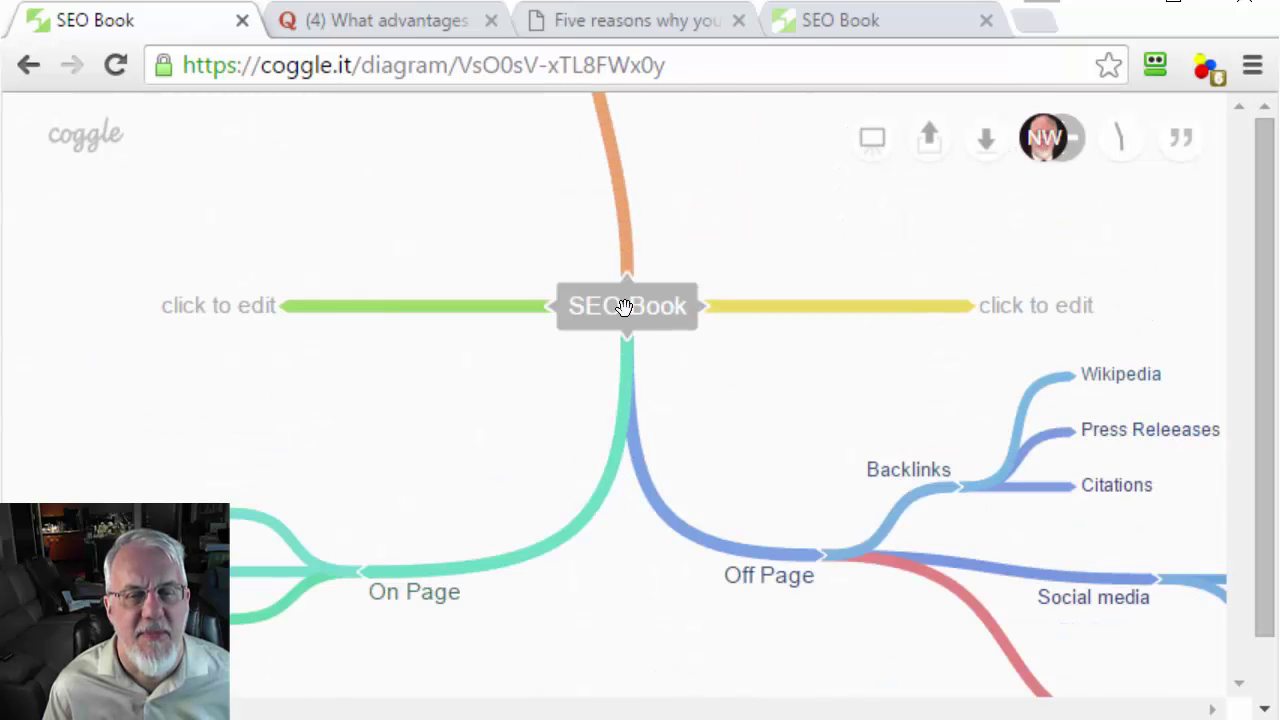
left_click(629, 340)
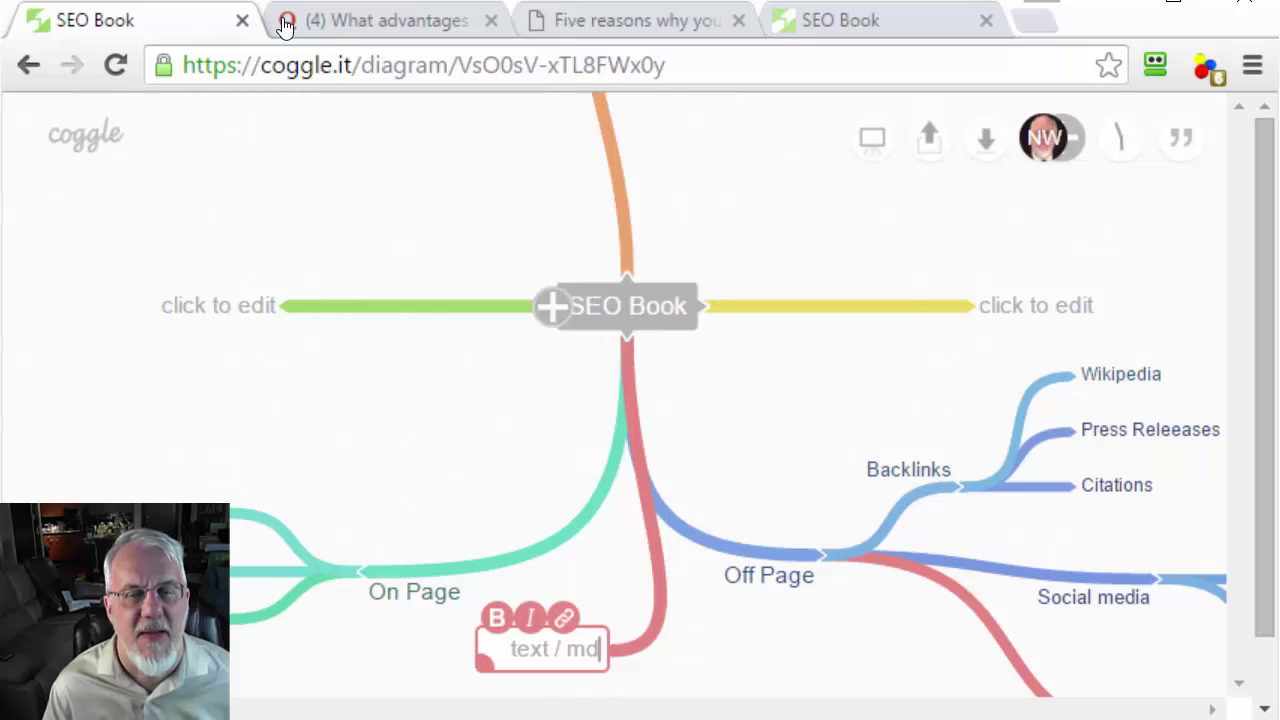
Add four more unlabelled branches to the central "SEO Book" node, one from its left side, one from its right and two from above.
left_click(551, 306)
left_click(712, 308)
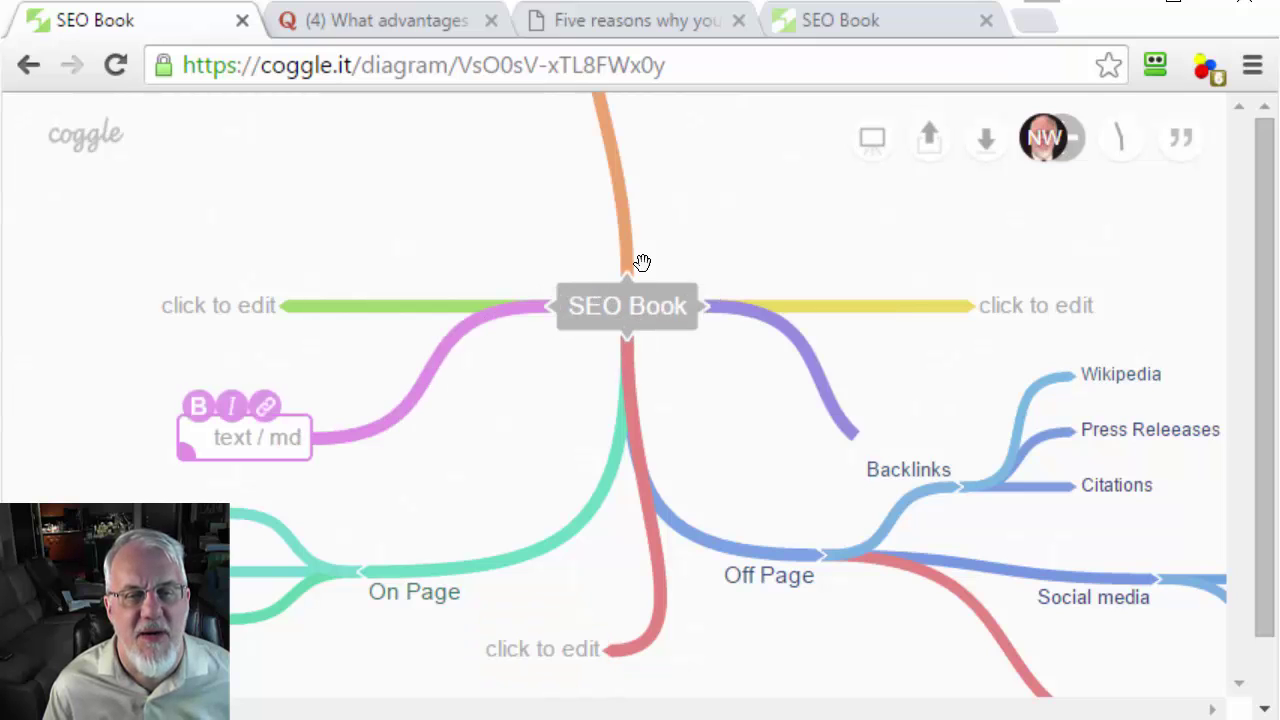
left_click(627, 277)
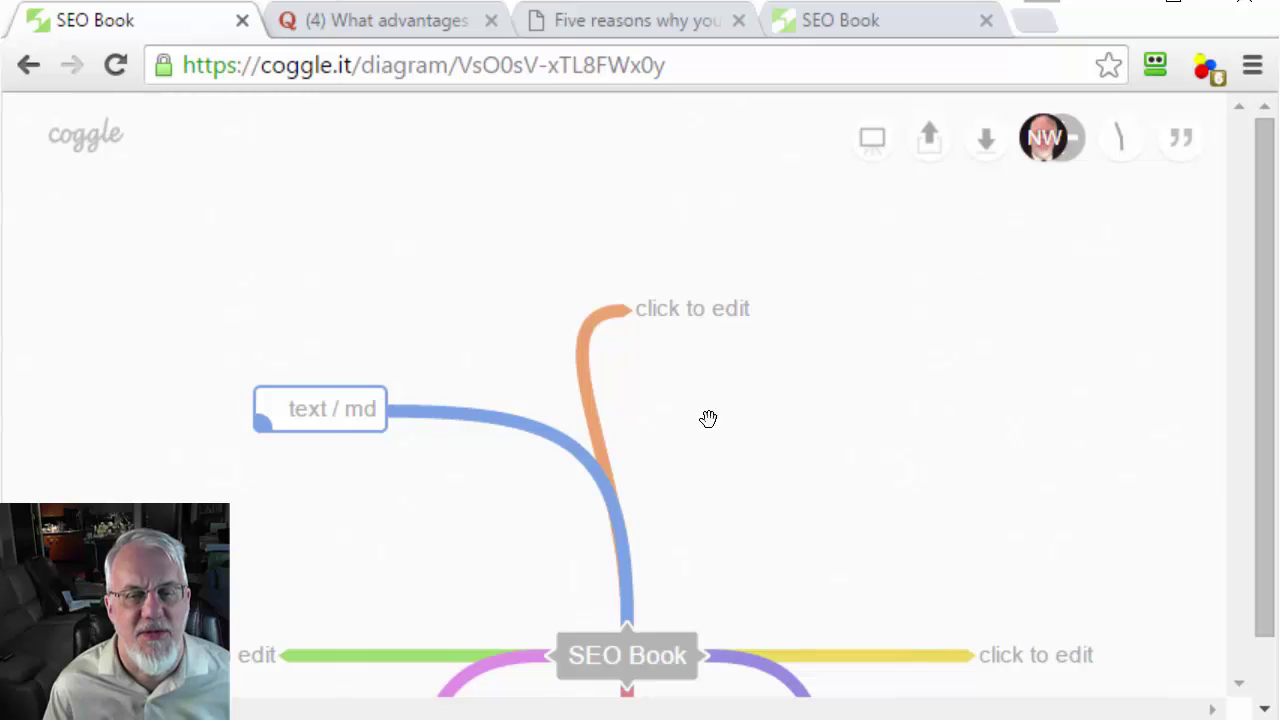
left_click(630, 628)
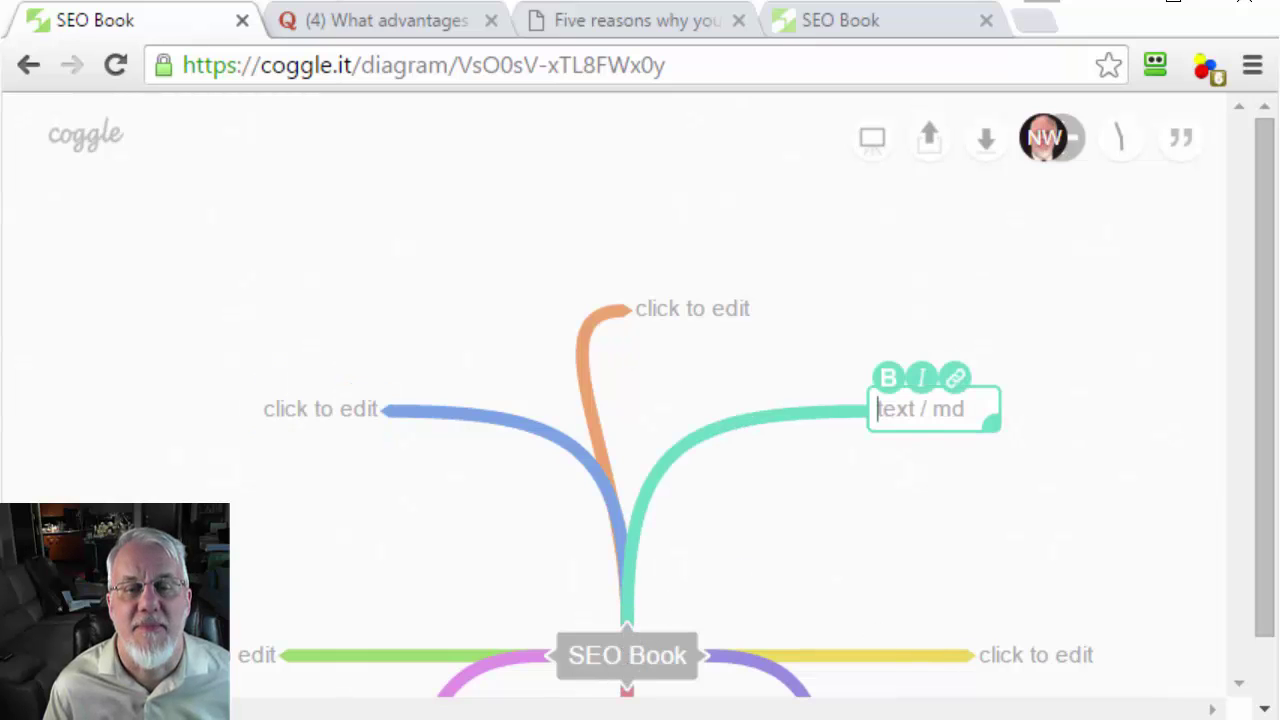
key("Escape")
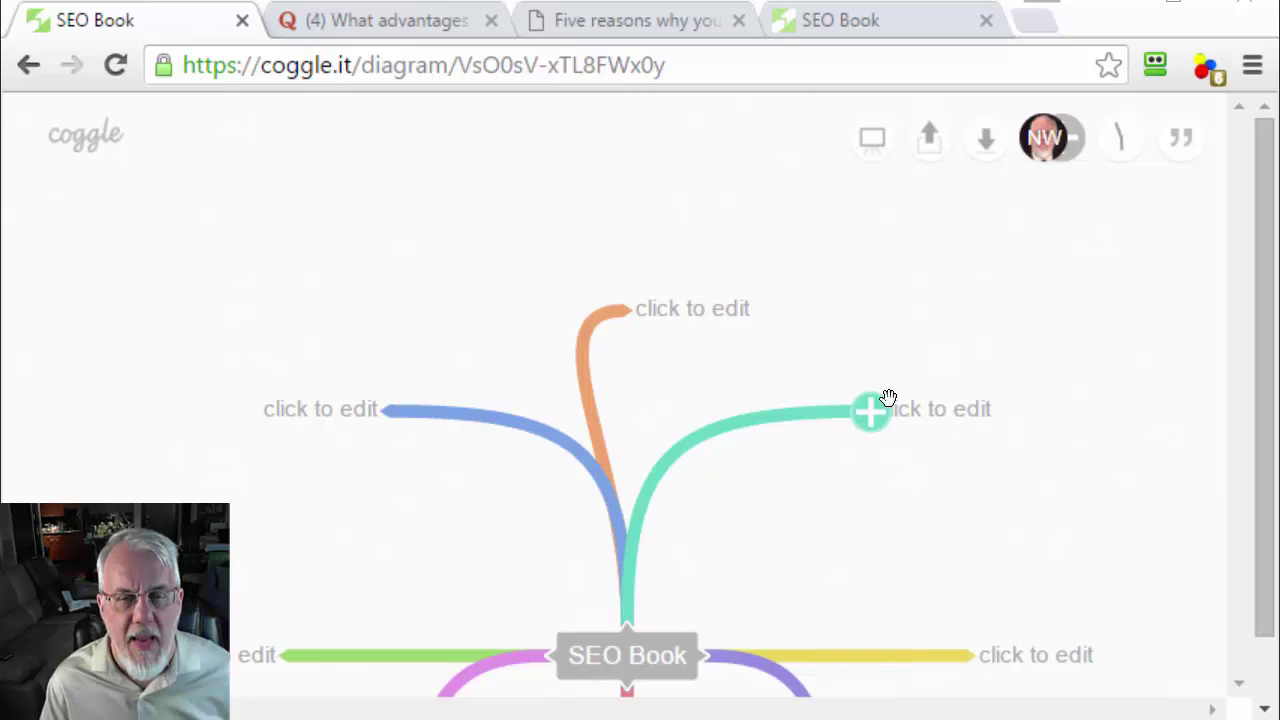
Insert a link template into the empty label of the new teal branch above "SEO Book".
left_click(936, 409)
left_click(914, 503)
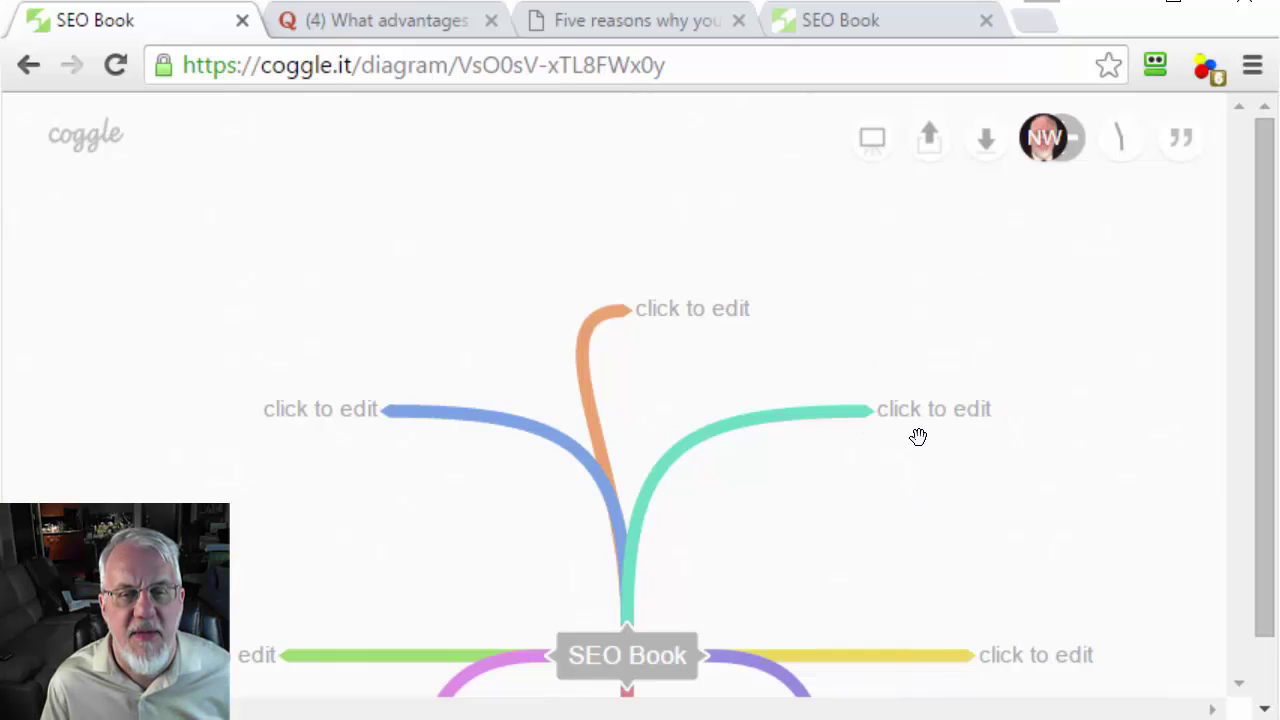
left_click(915, 411)
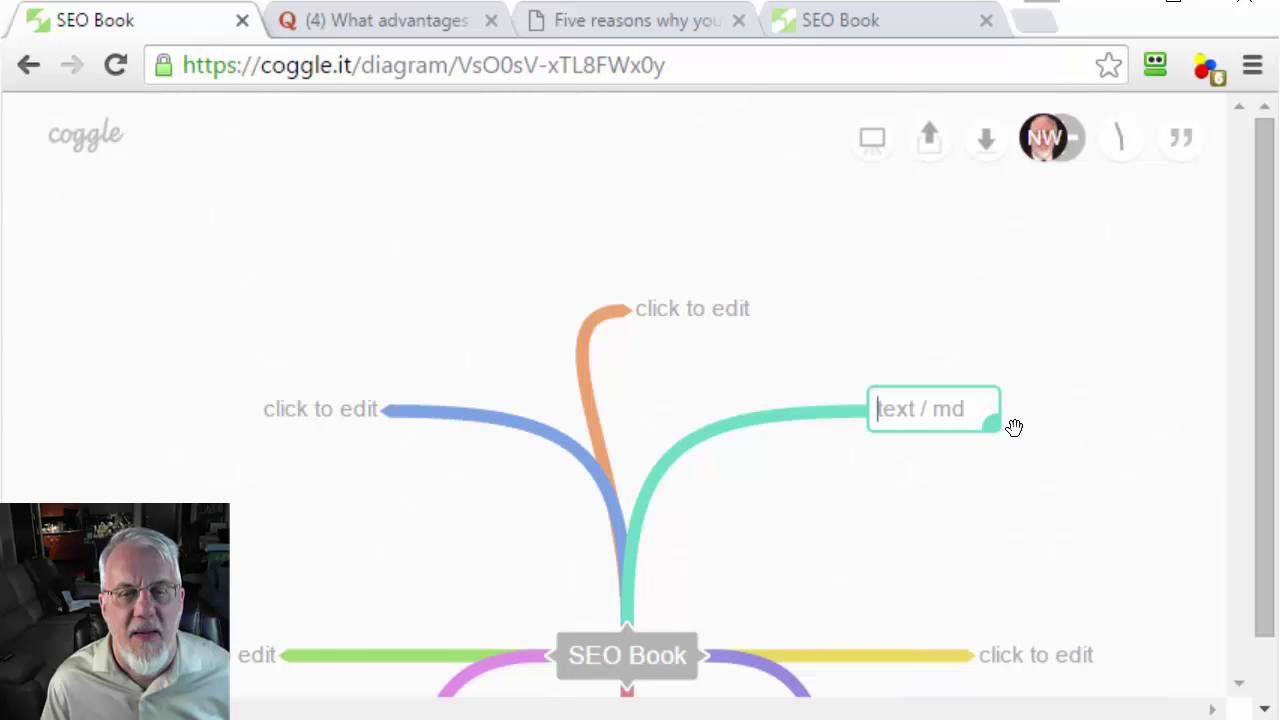
left_click(574, 103)
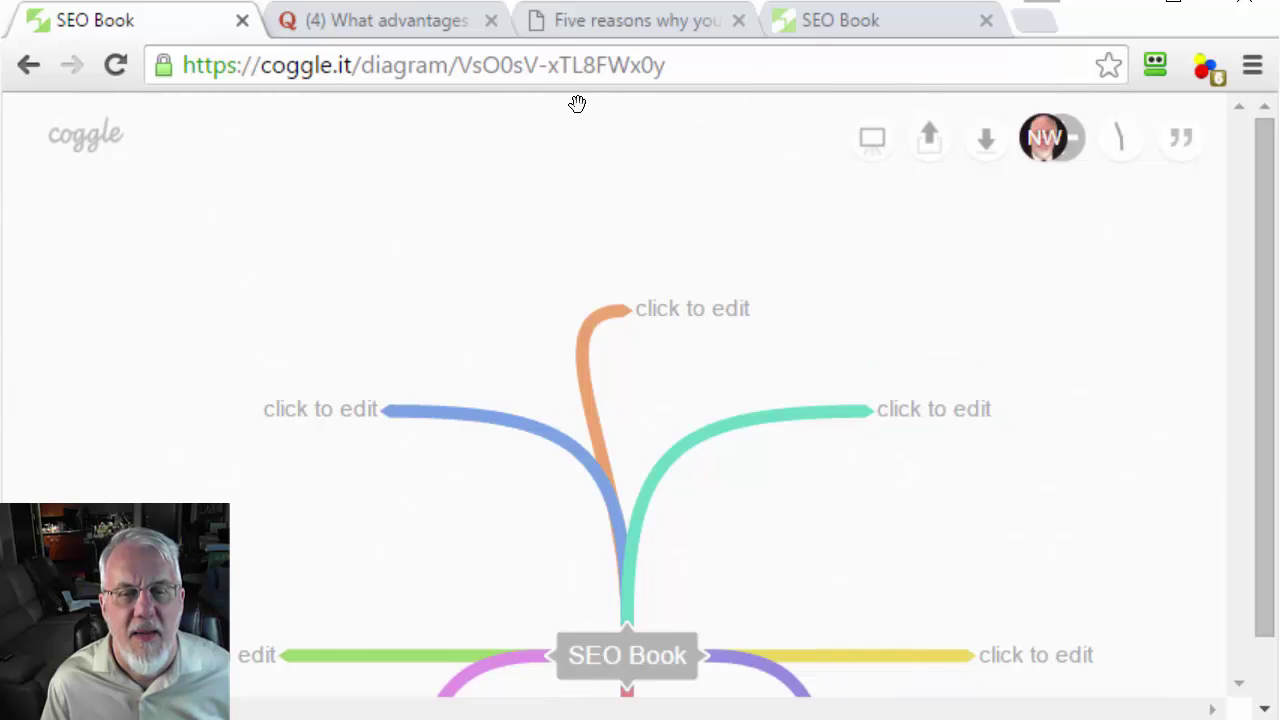
left_click(935, 424)
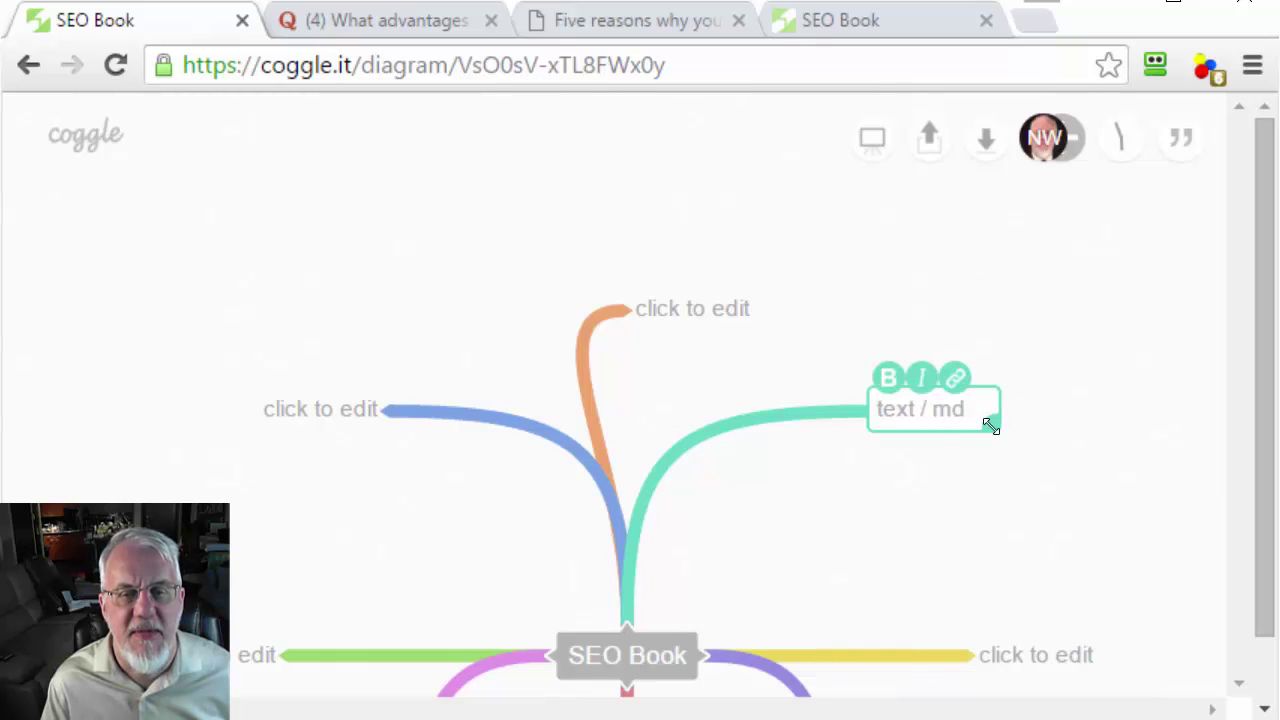
left_click(957, 379)
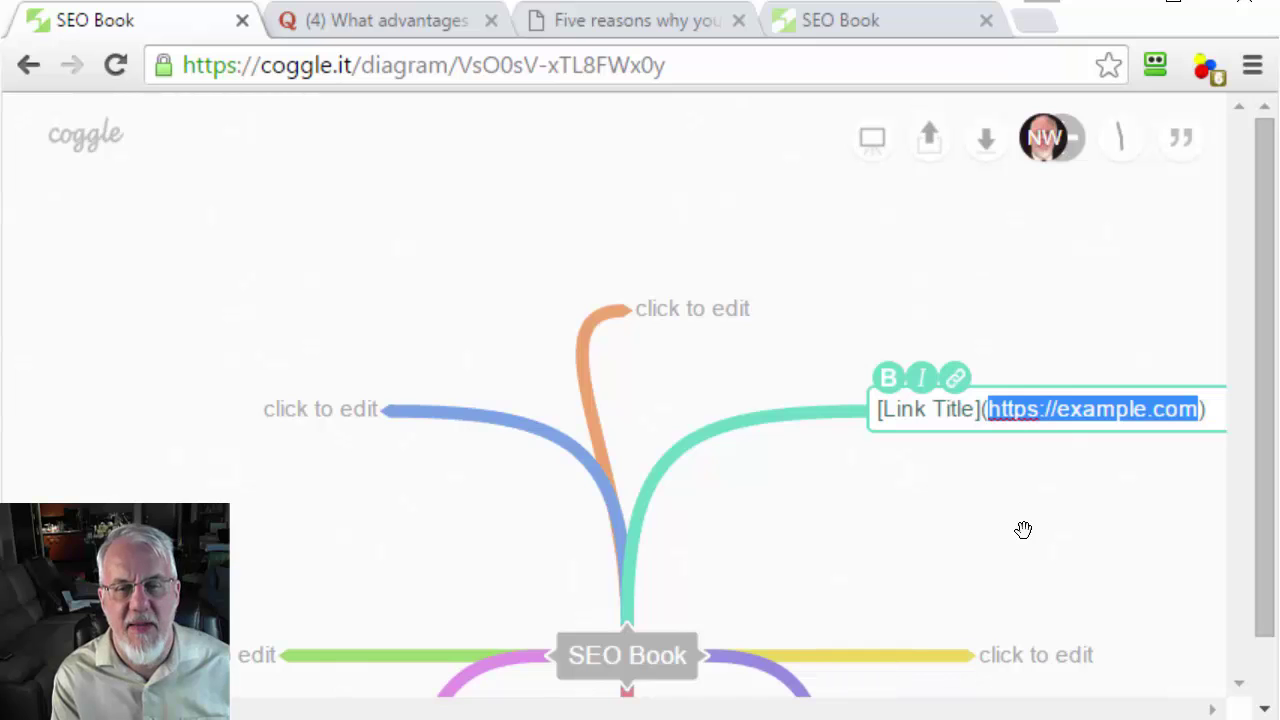
type("ht")
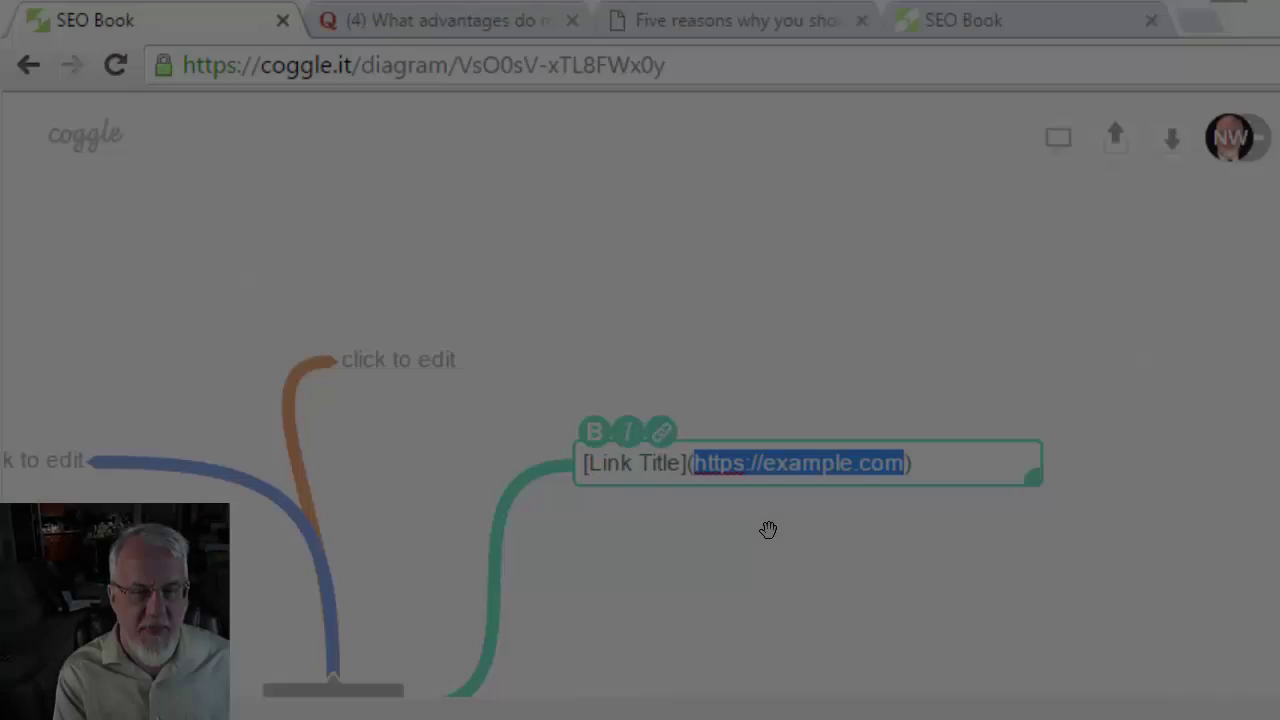
type("htt")
type("p://Nealsv")
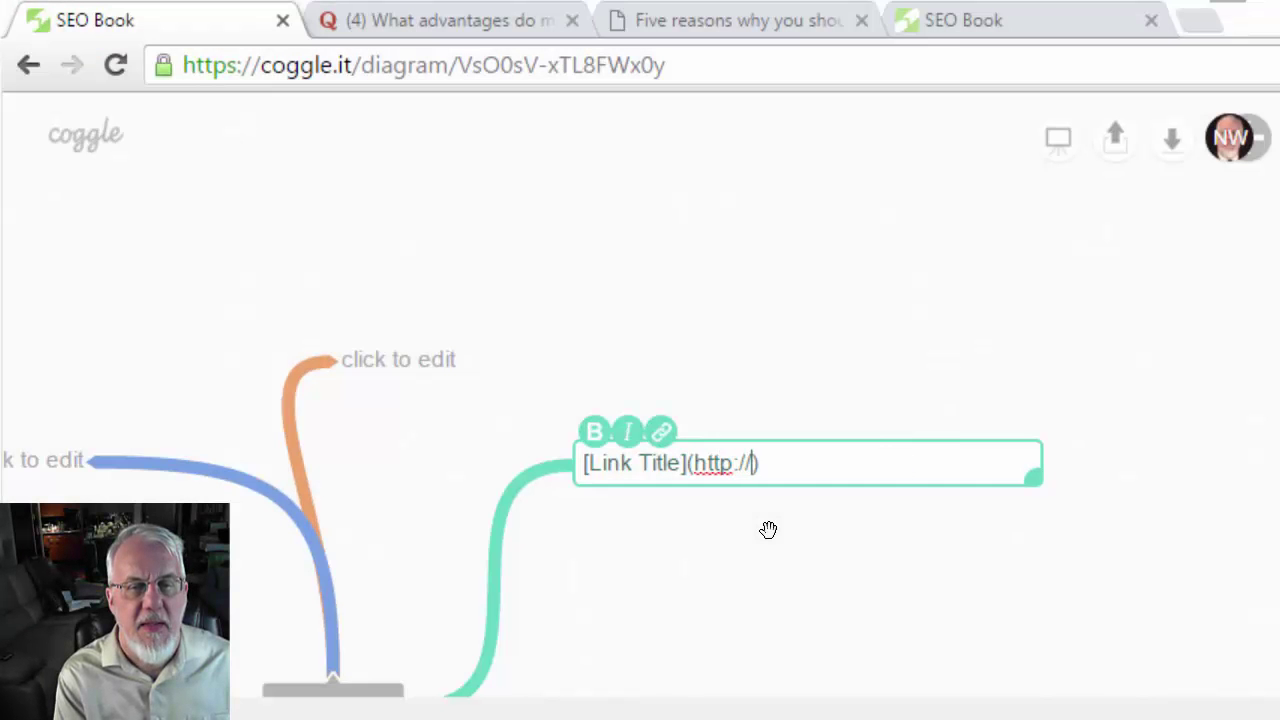
type("ido")
key("BackSpace")
key("BackSpace")
key("BackSpace")
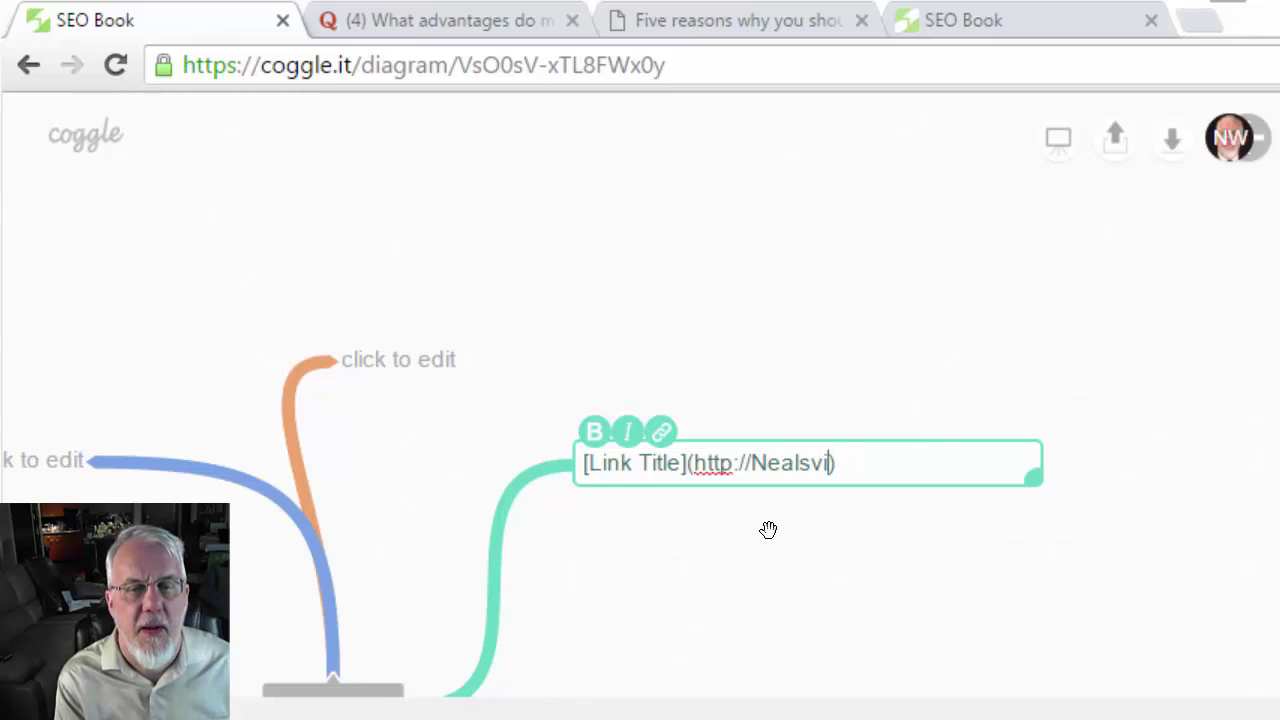
key("BackSpace")
type("Vid")
type("eos.com")
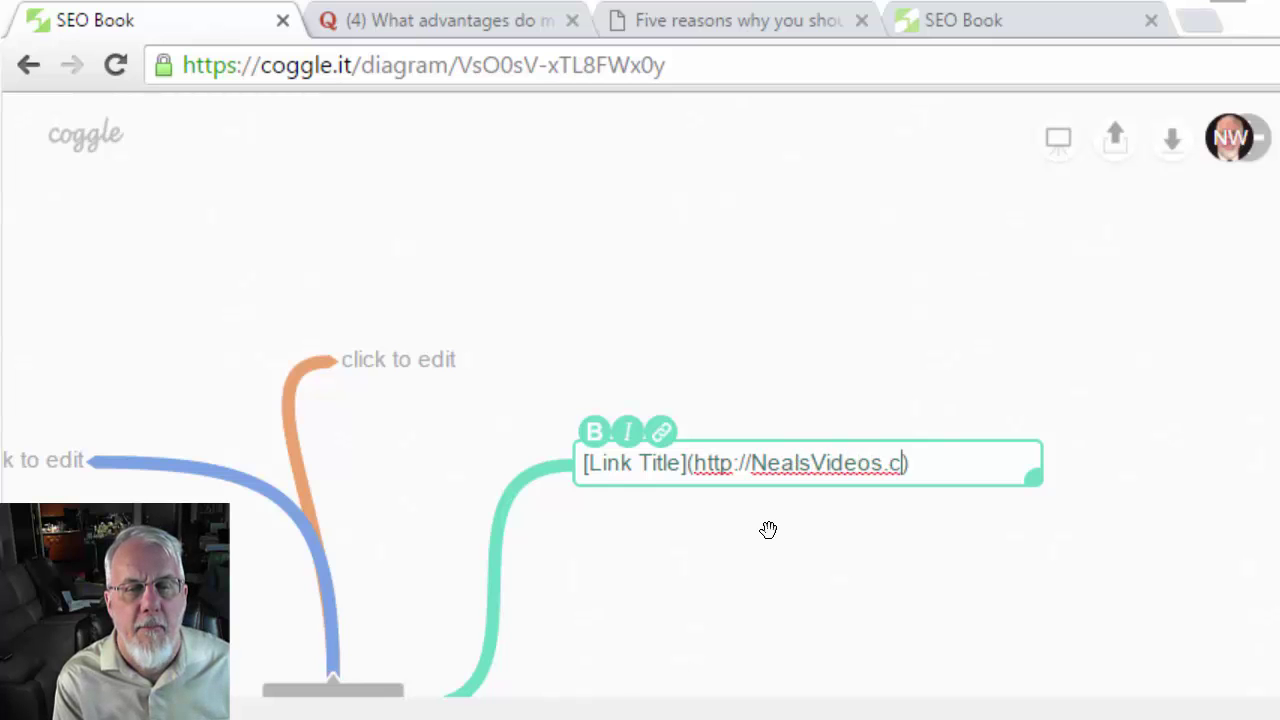
Replace the "Link Title" placeholder in the teal branch's link with "YouTube for" followed by the presenter's first name.
key("Home")
key("Right")
key("shift+Right")
key("shift+Right")
key("shift+Right")
key("shift+Right")
key("shift+Right")
key("shift+Right")
key("shift+Right")
key("shift+Right")
key("shift+Right")
key("shift+Right")
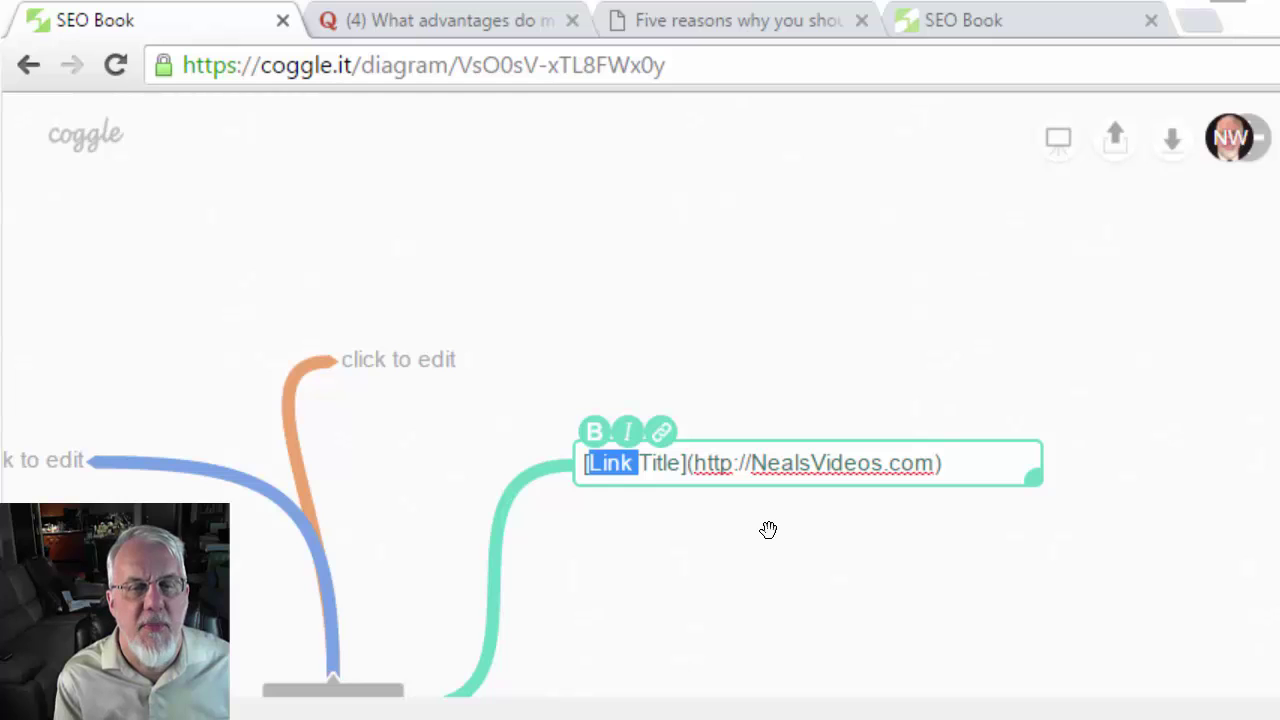
key("BackSpace")
type("YouTube for")
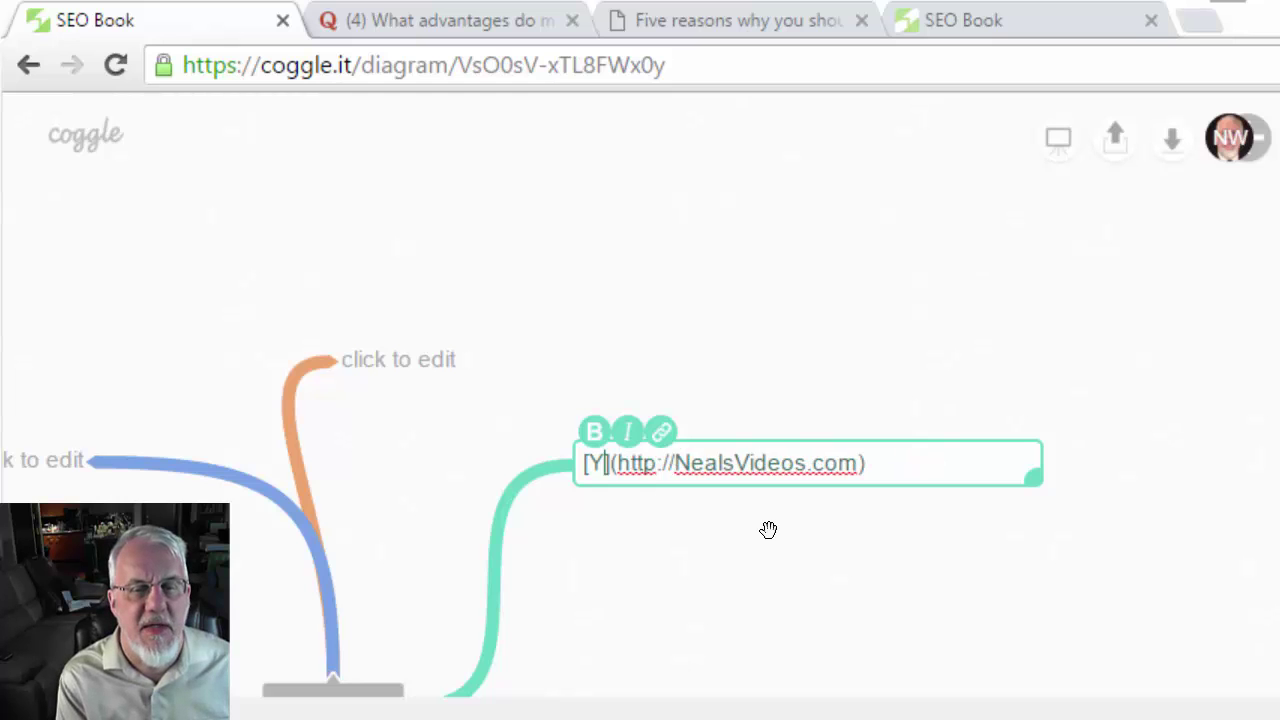
type(" Neal")
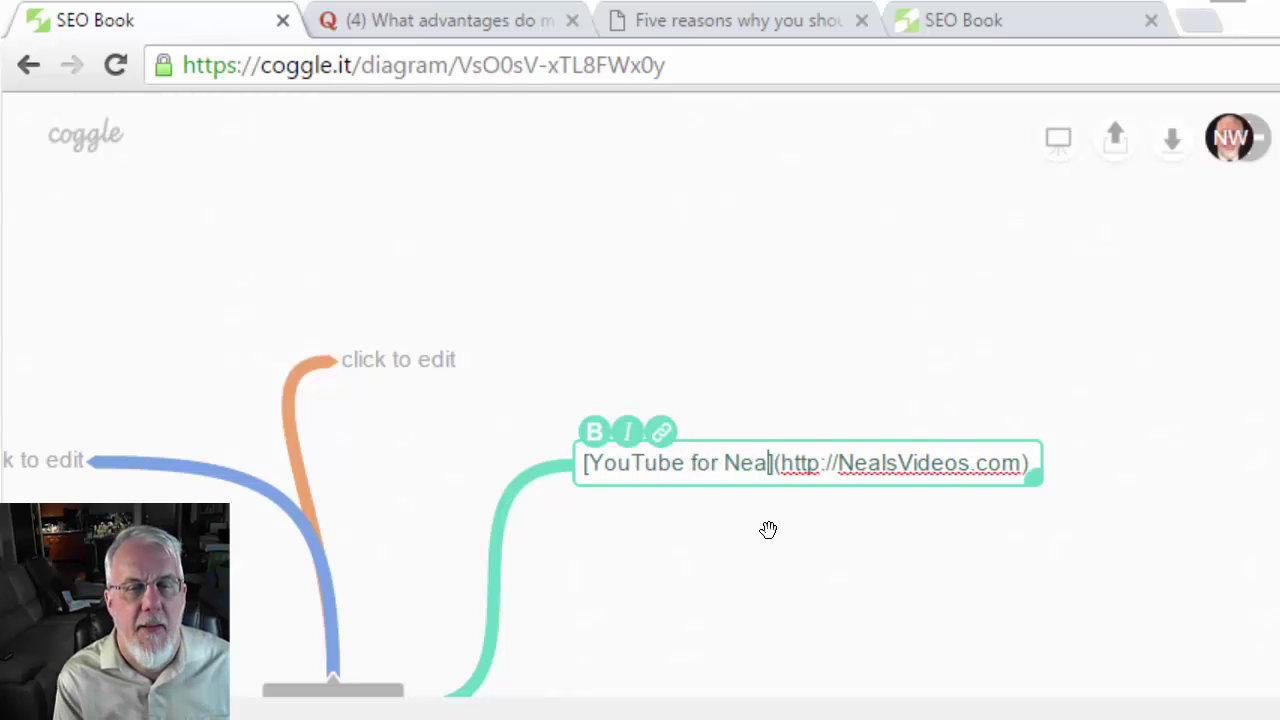
Complete the teal branch's link markup with its closing parenthesis and finish editing the label.
key("Return")
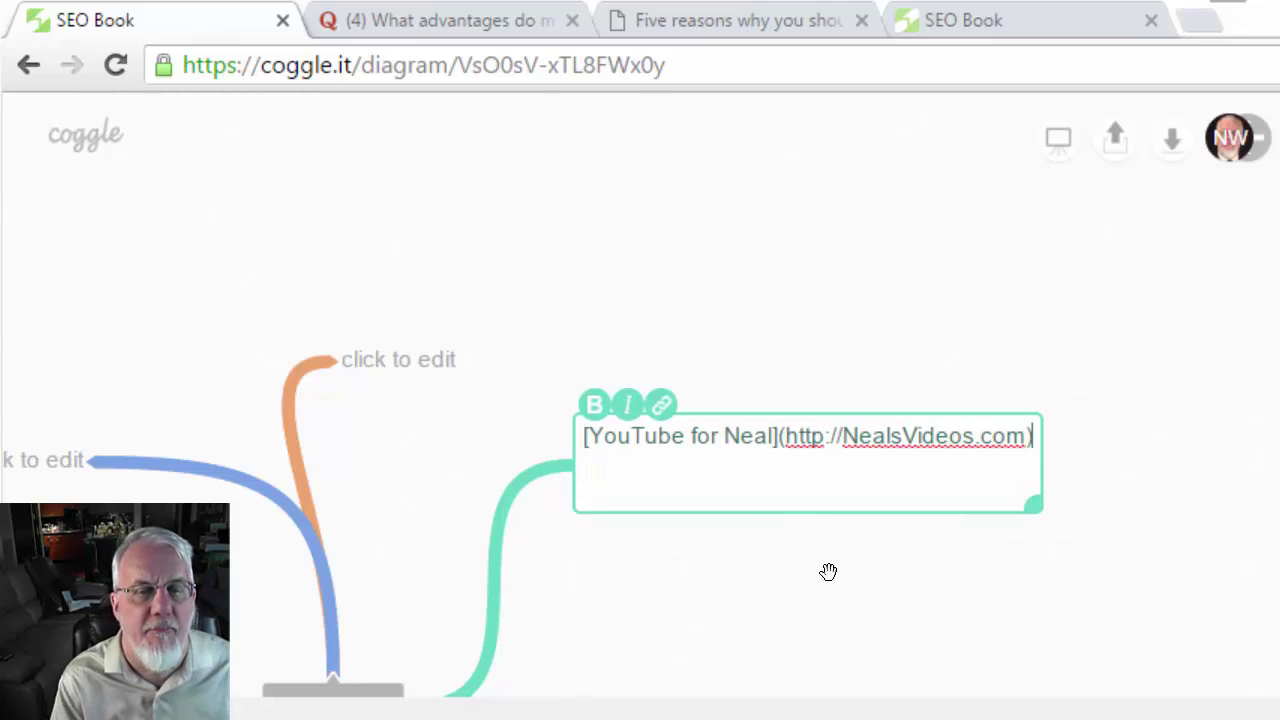
left_click(917, 266)
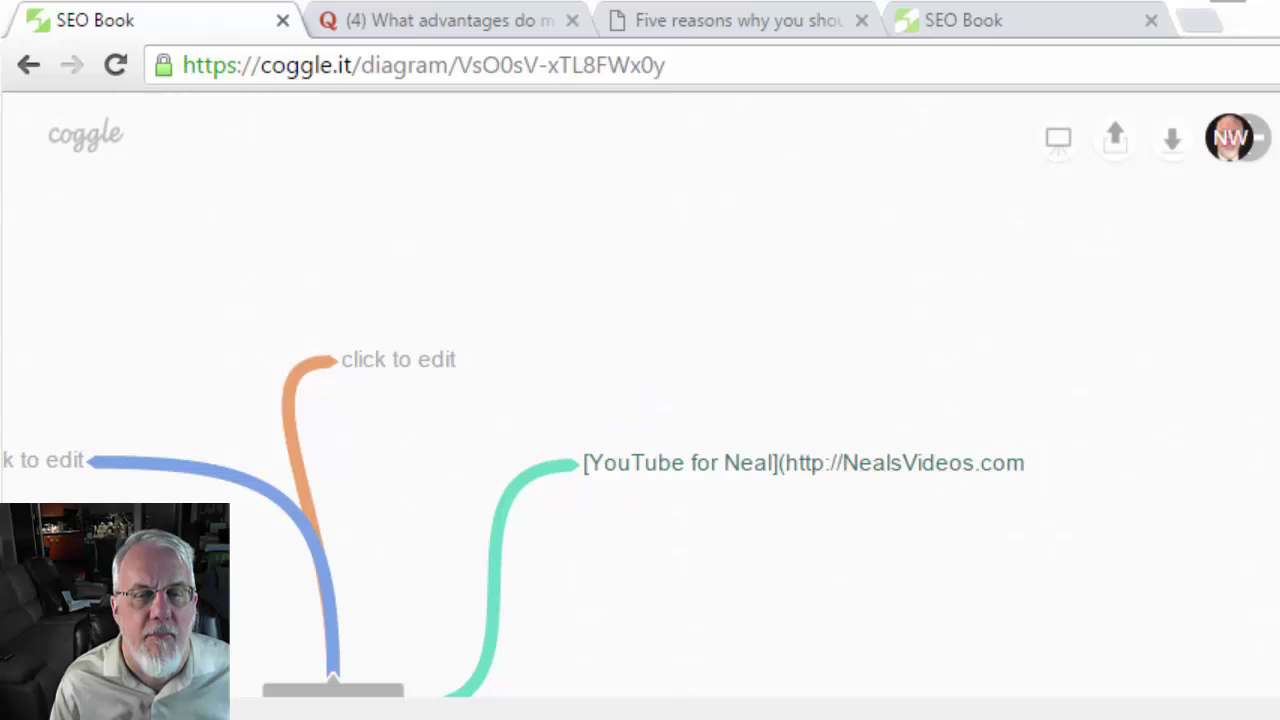
left_click(902, 468)
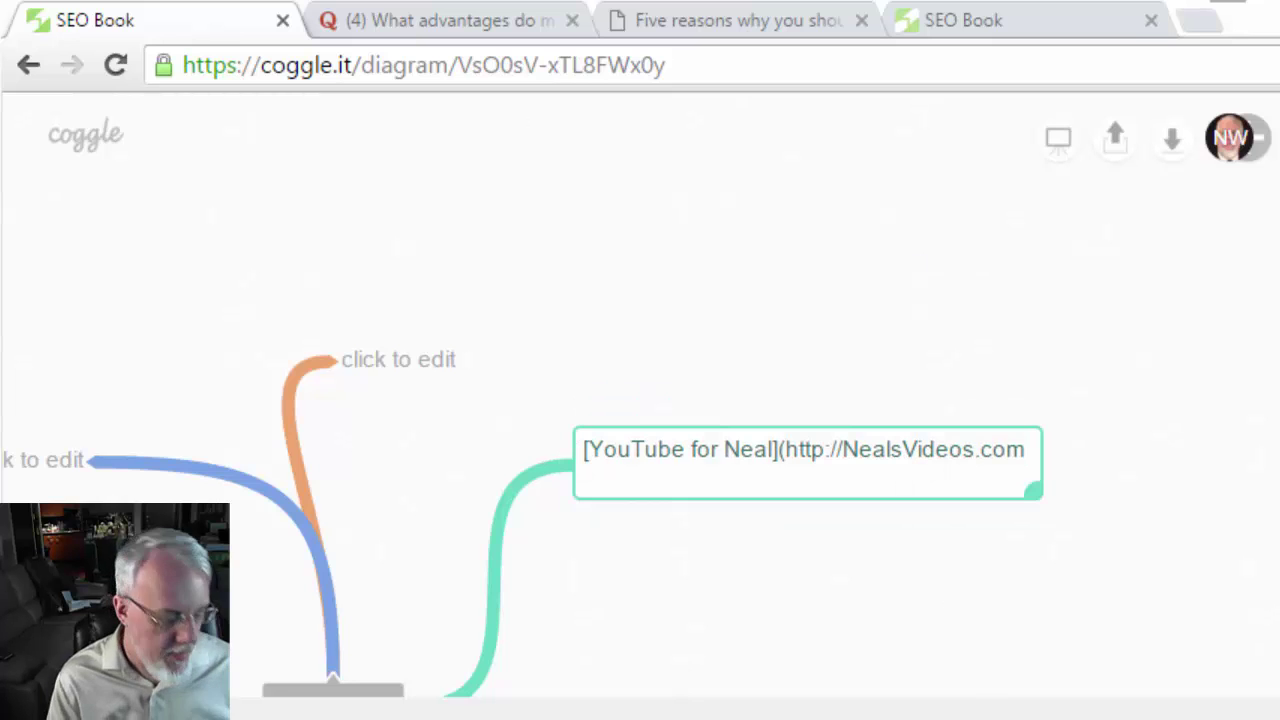
type(")")
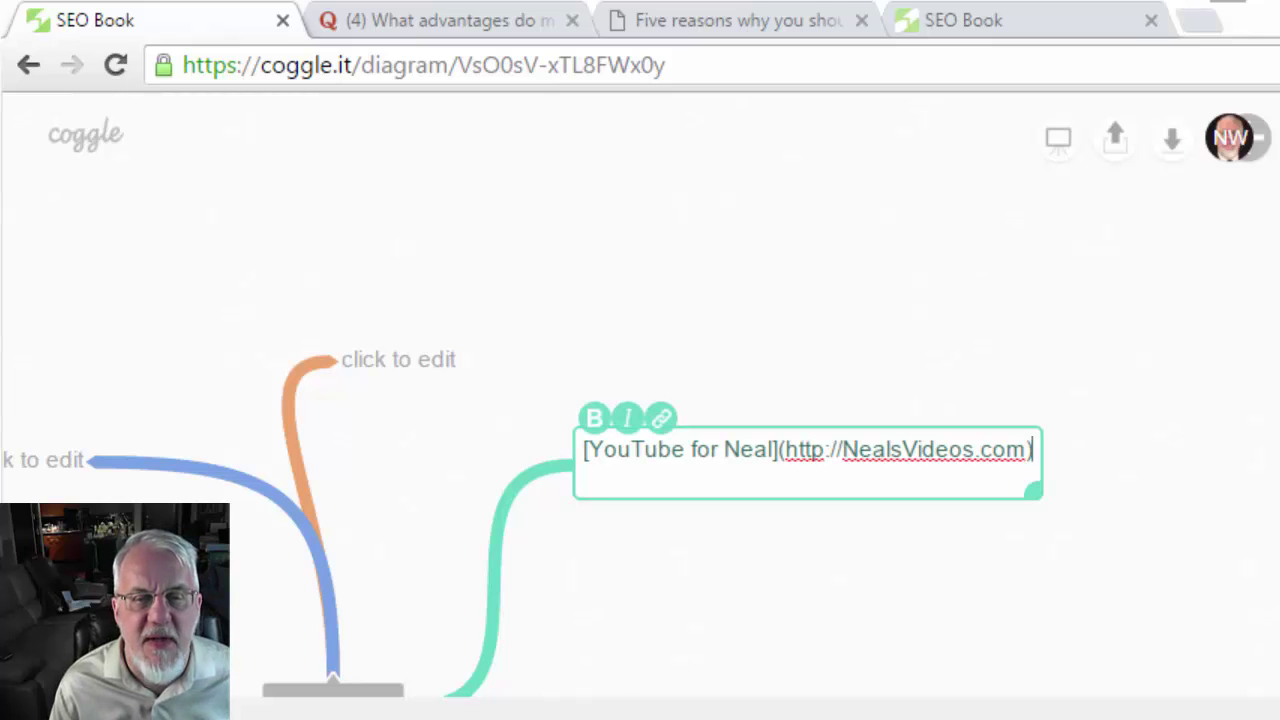
left_click(1163, 531)
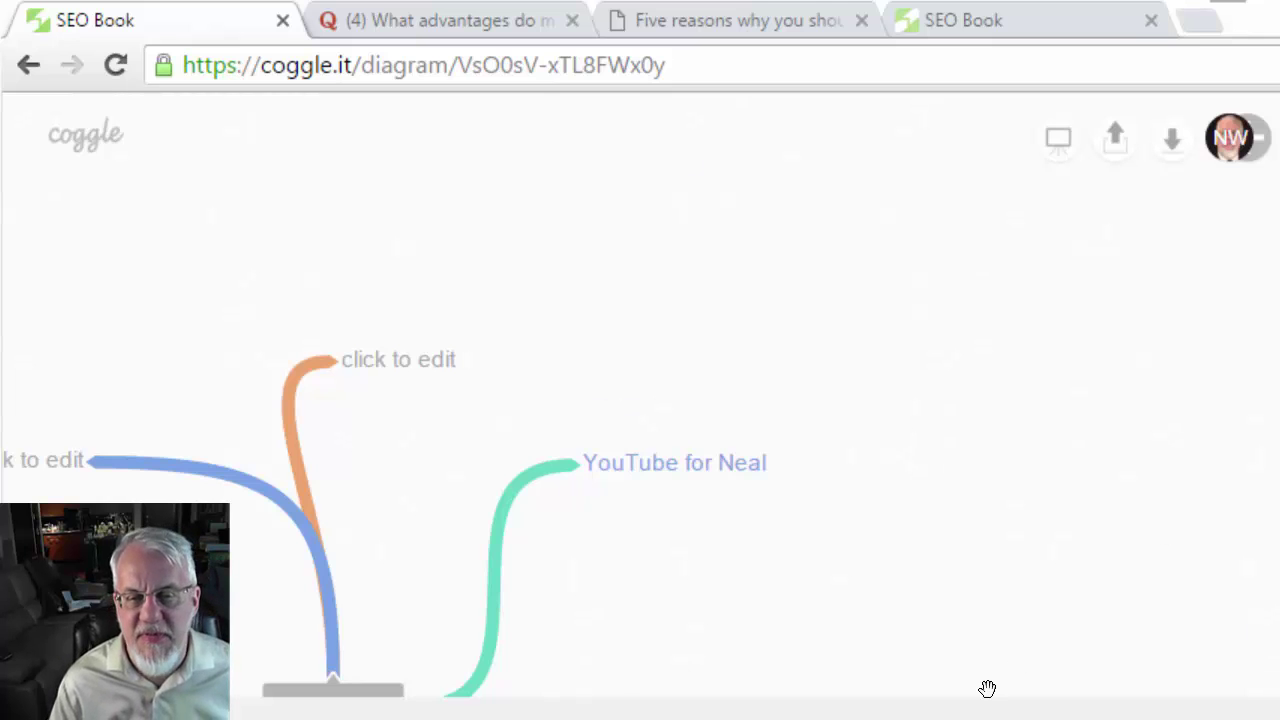
Test the teal branch's link by opening its YouTube videos page, and return to the "SEO Book" mind map.
mouse_move(694, 460)
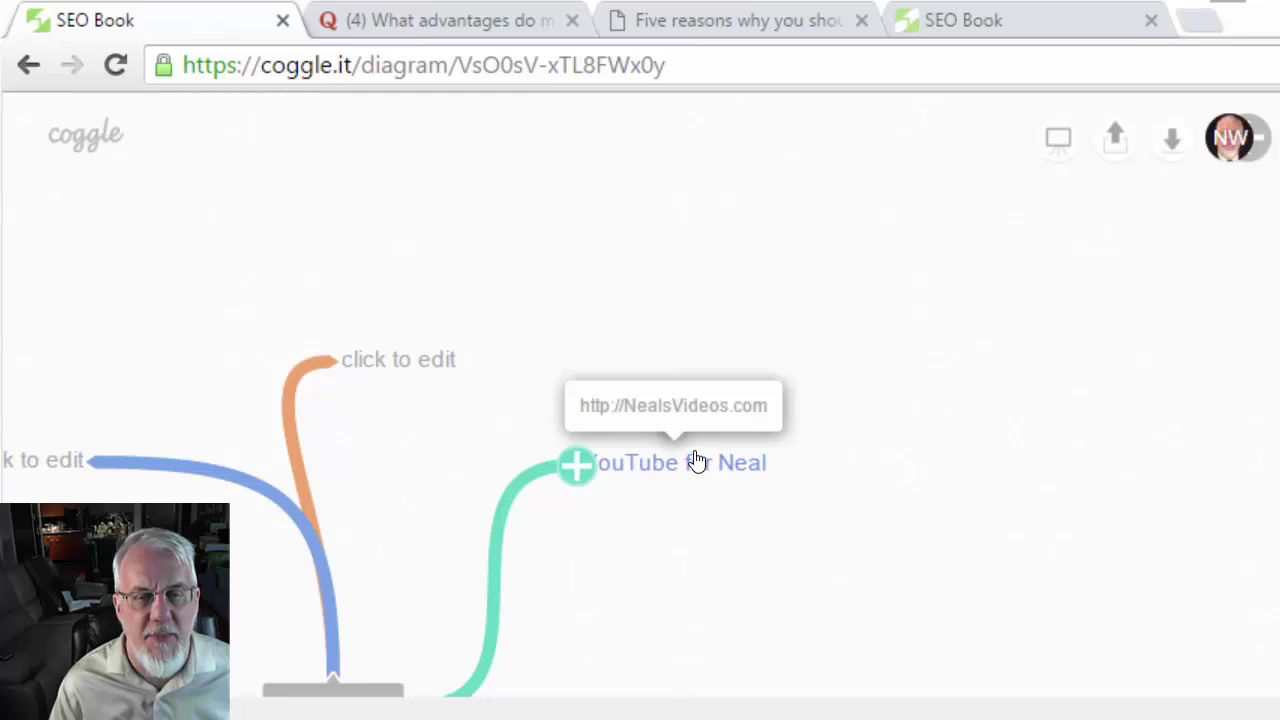
left_click(686, 458)
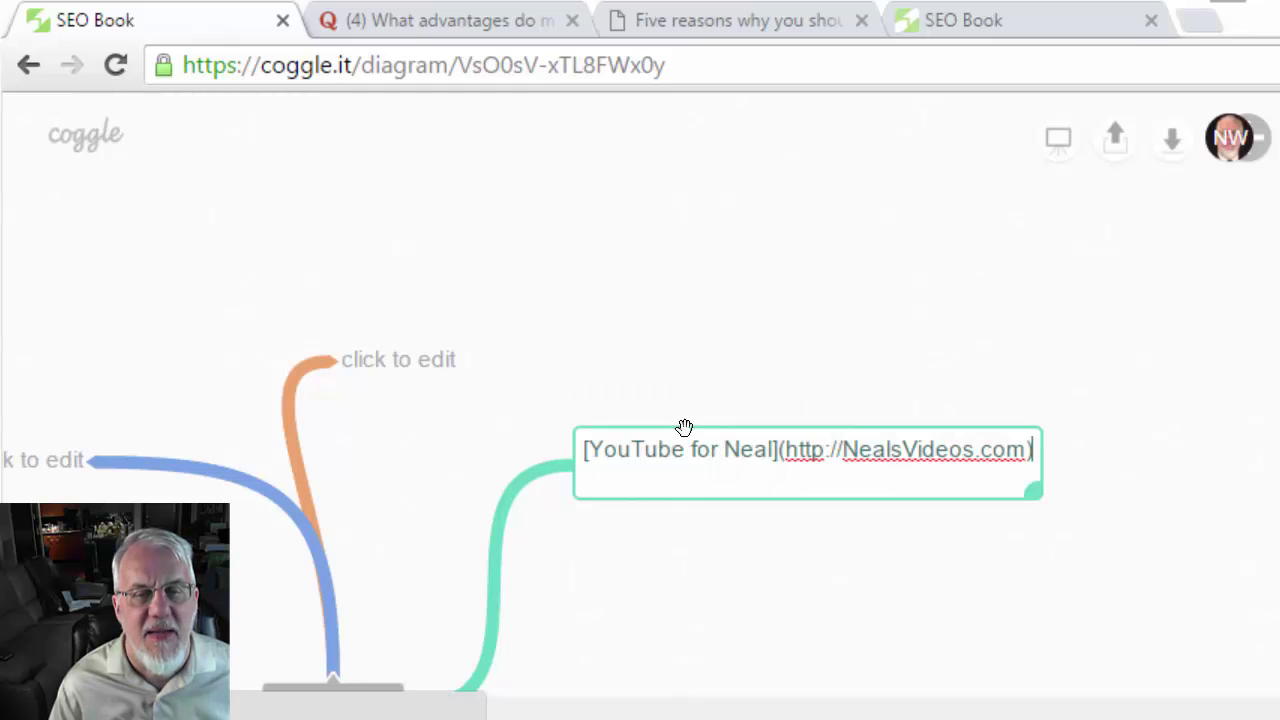
left_click(648, 586)
mouse_move(651, 470)
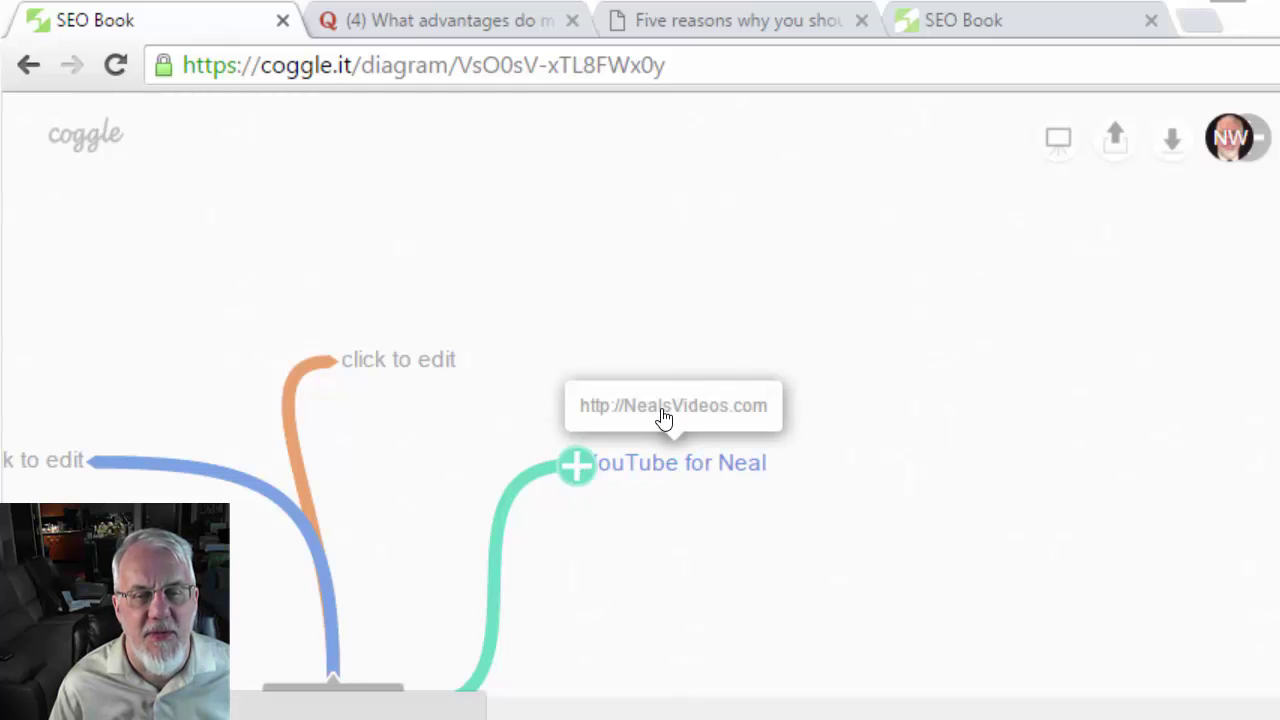
left_click(666, 412)
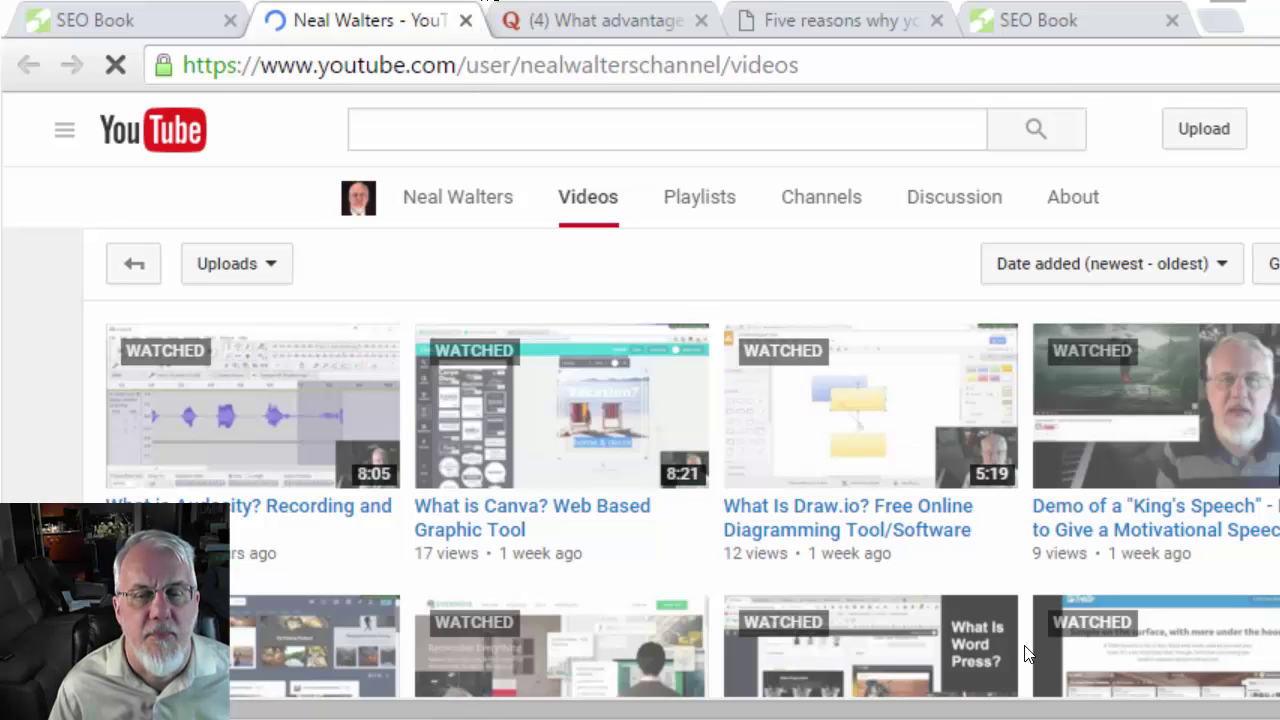
key("ctrl+1")
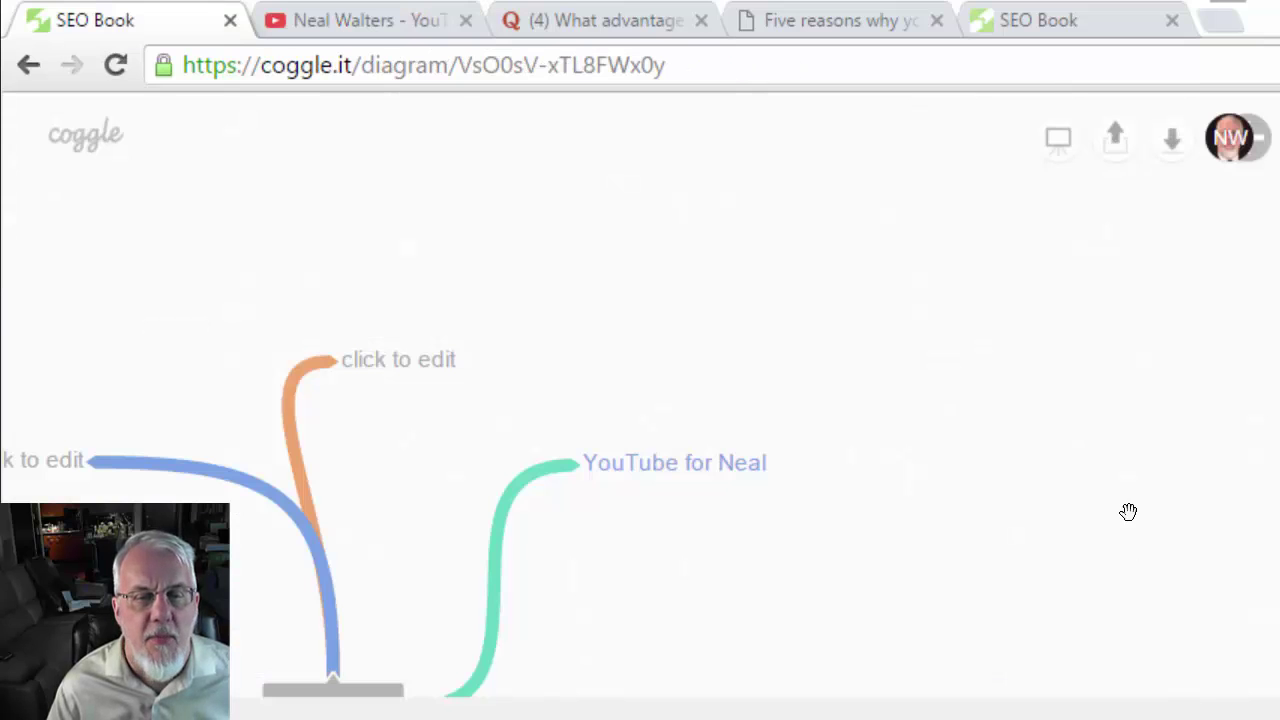
Add two unlabelled sub-branches to the end of the orange branch above "SEO Book".
mouse_move(606, 477)
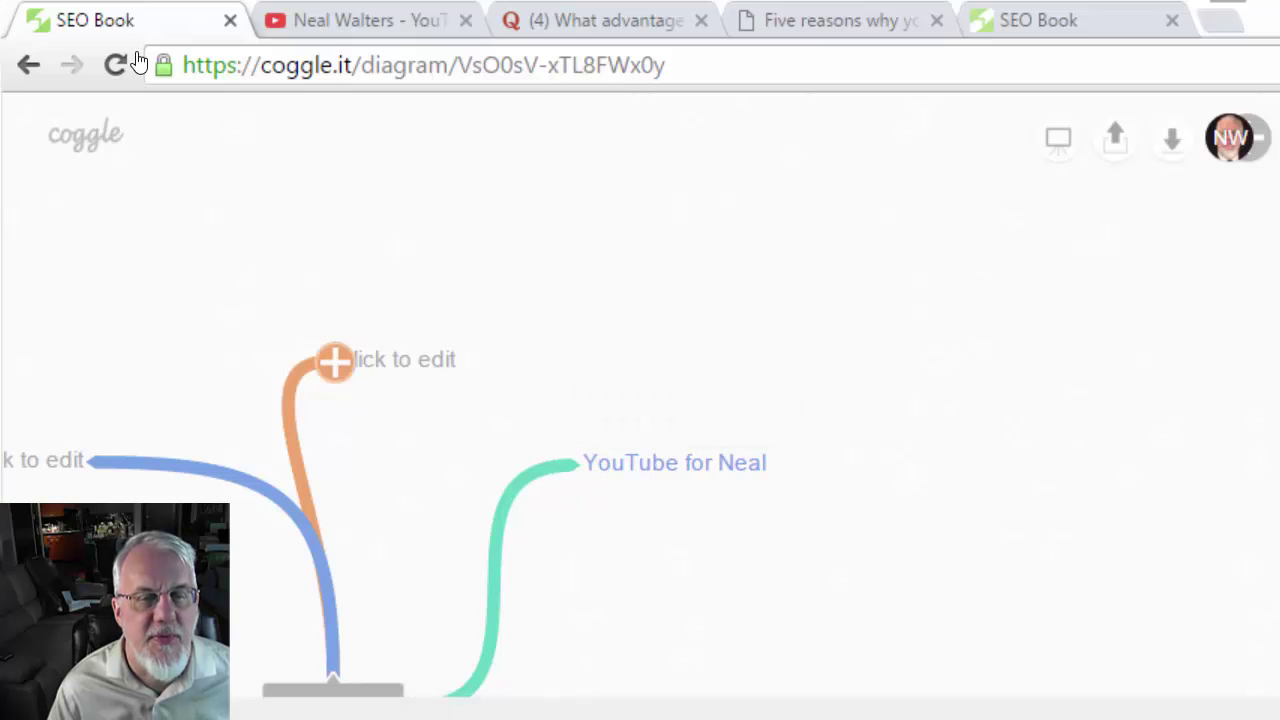
left_click(333, 362)
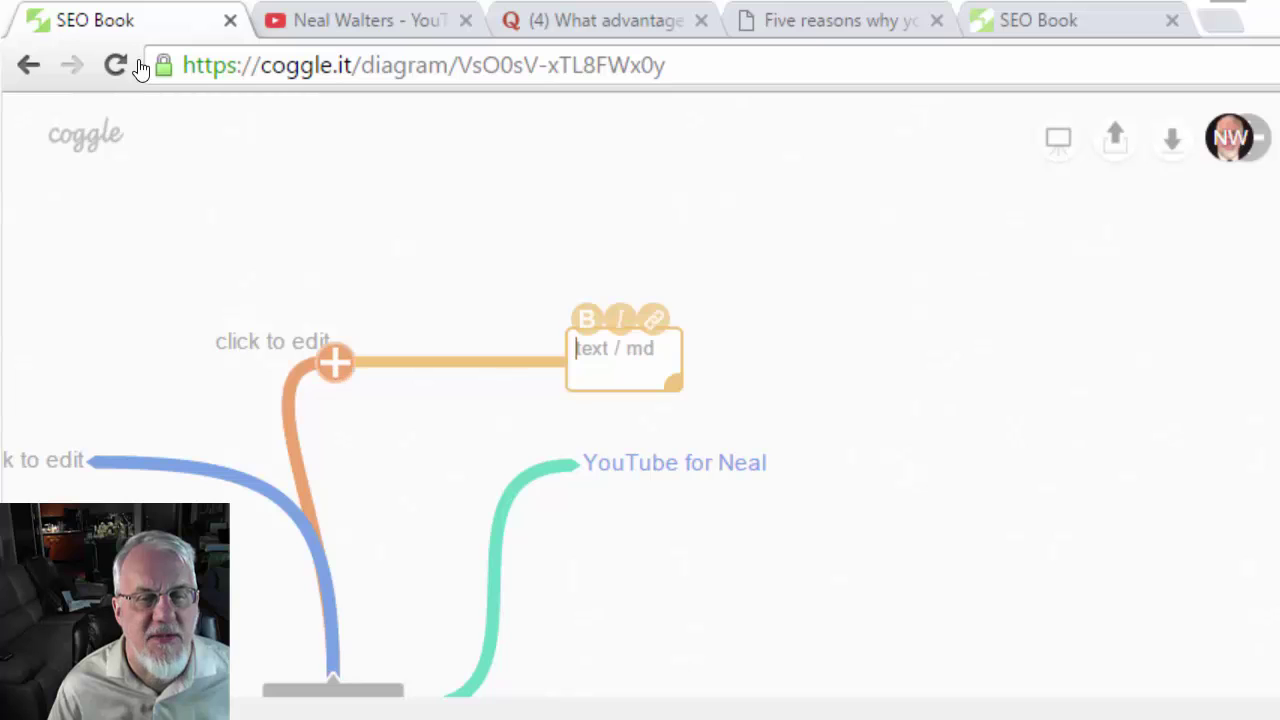
left_click(334, 362)
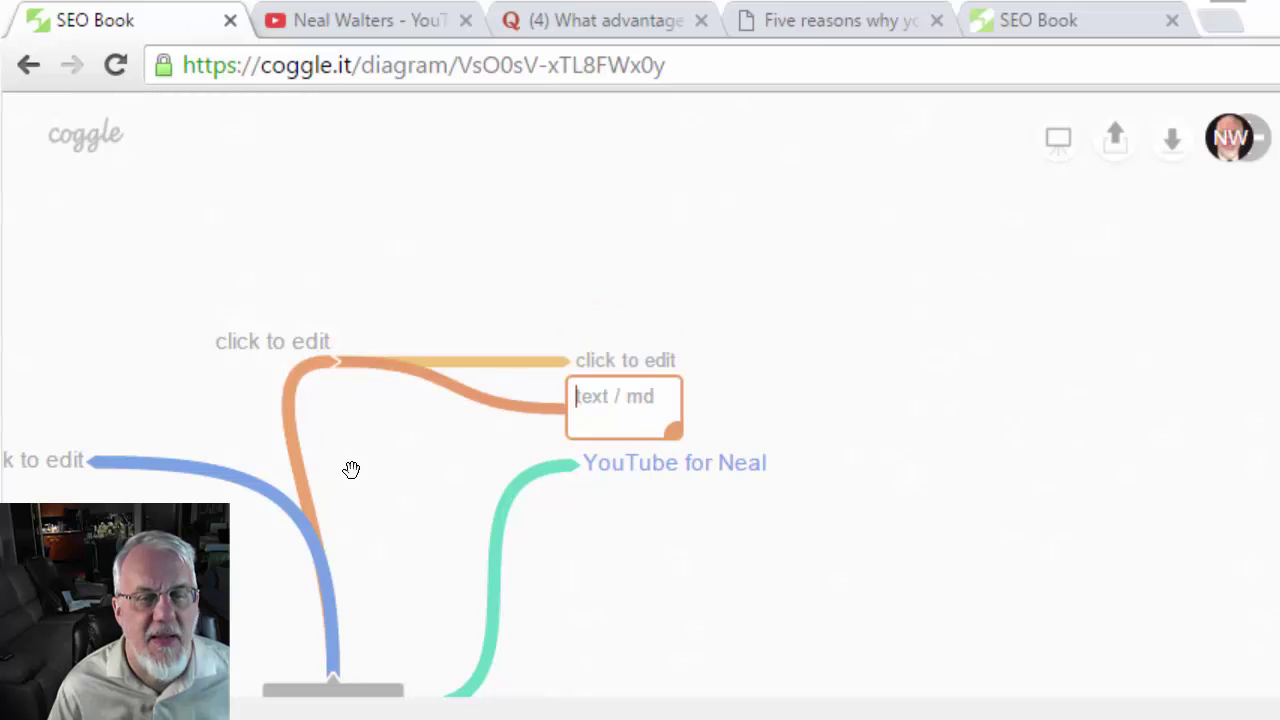
Bring up the orange branch's options and transplant the branch towards the area beyond the yellow branch of "SEO Book".
right_click(334, 363)
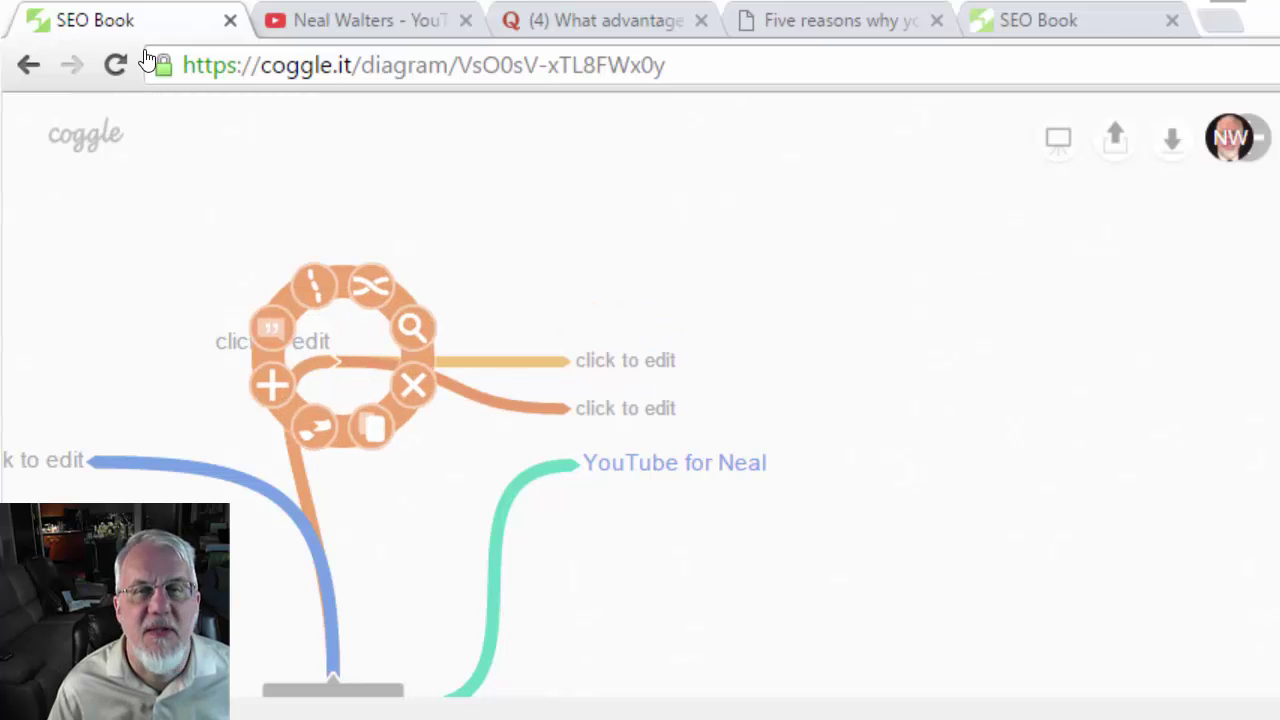
mouse_move(372, 335)
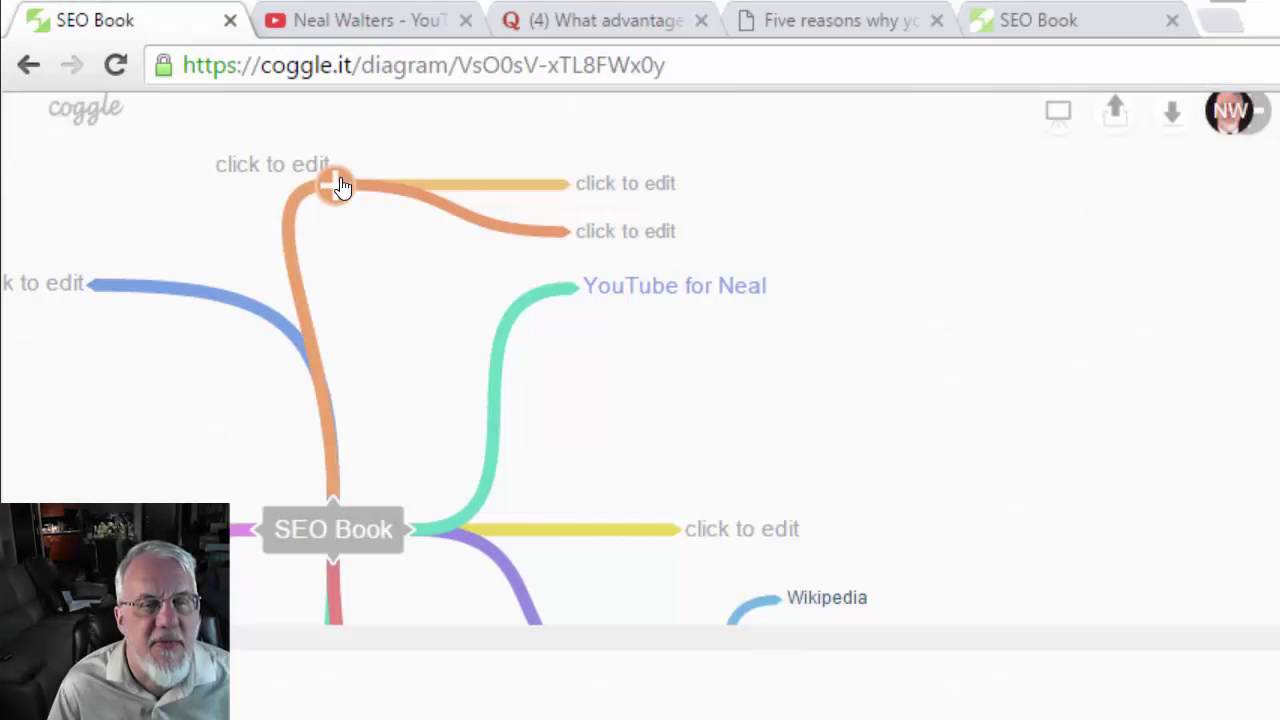
mouse_move(340, 187)
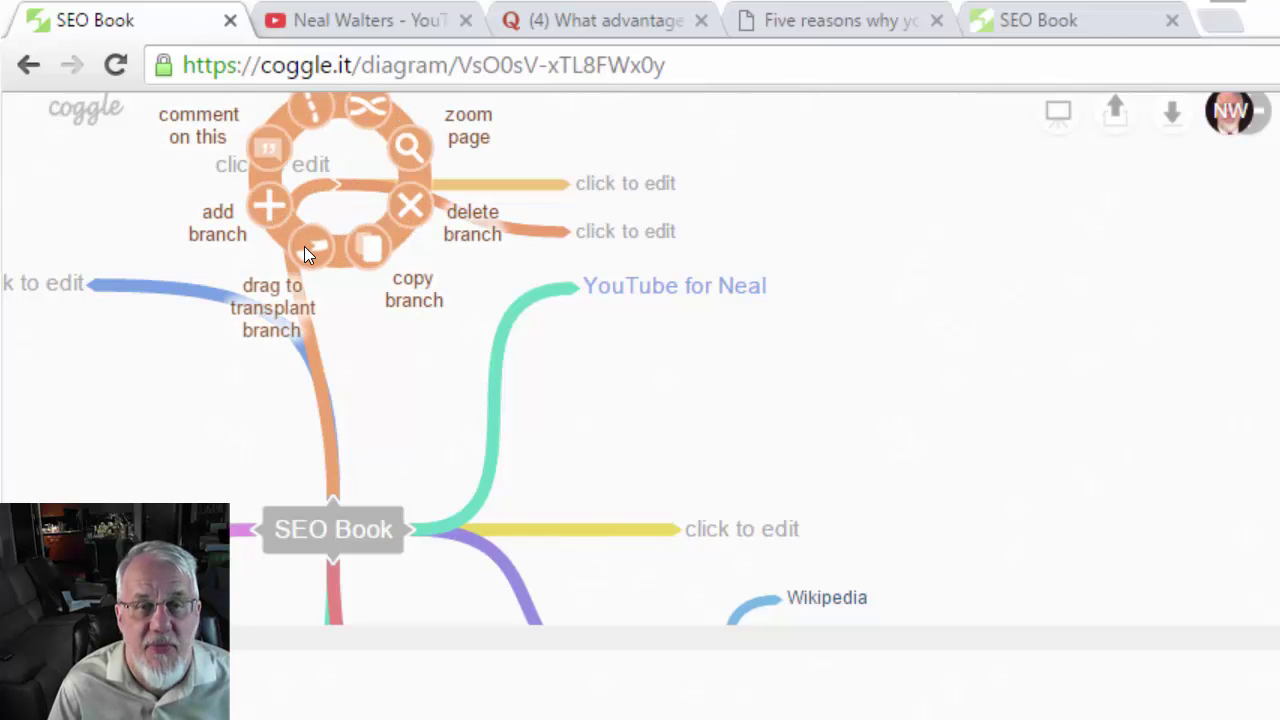
left_click_drag(304, 246, 985, 526)
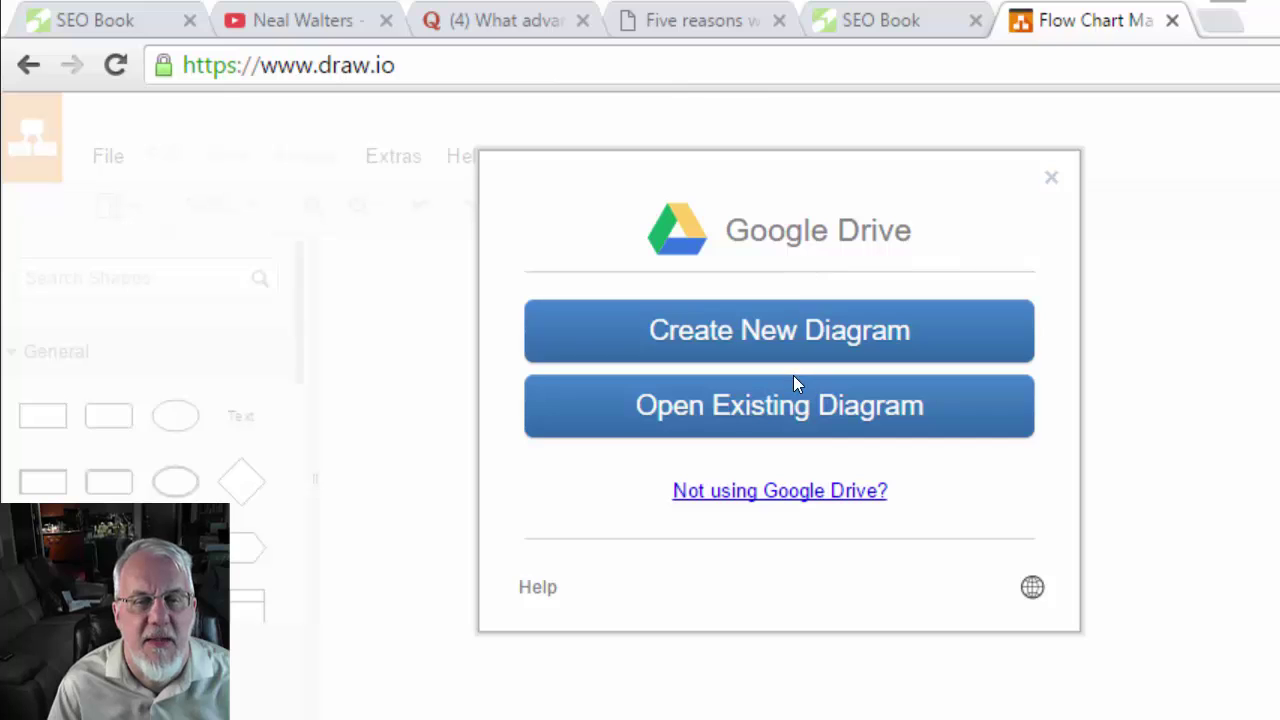
In draw.io, start a new Google Drive diagram and choose the Mindmaps template category.
left_click(790, 339)
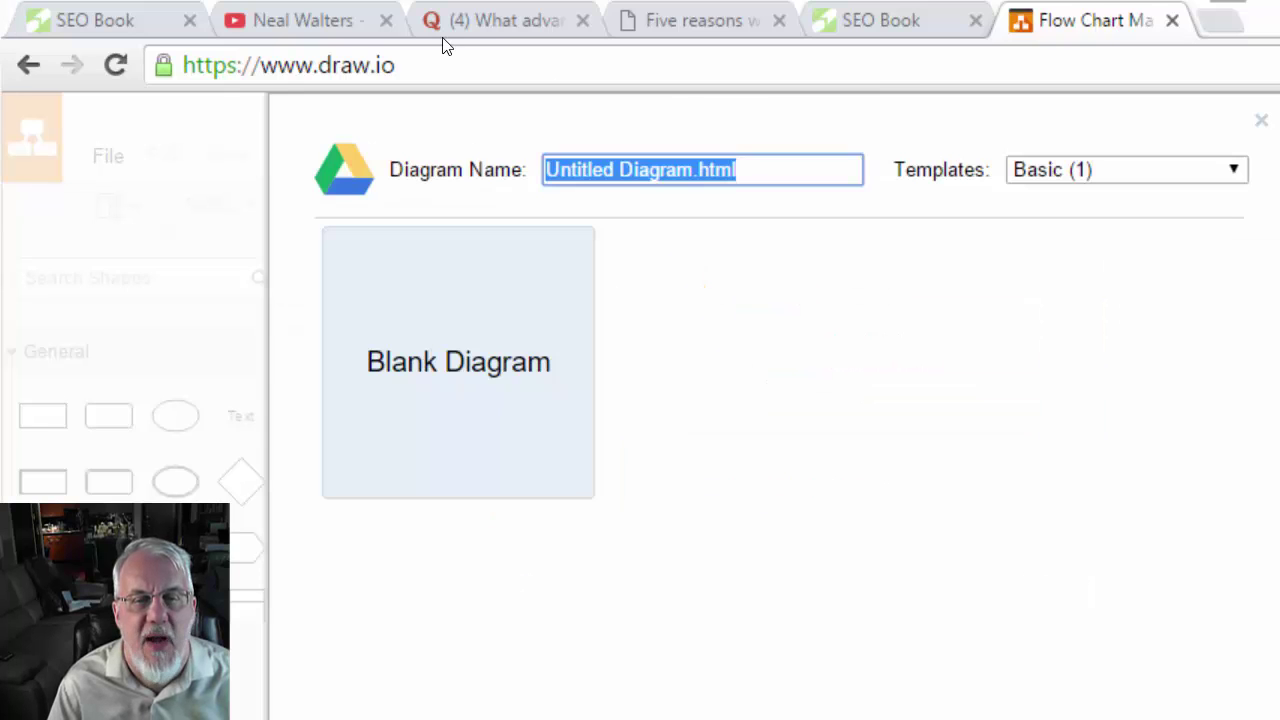
left_click(1242, 181)
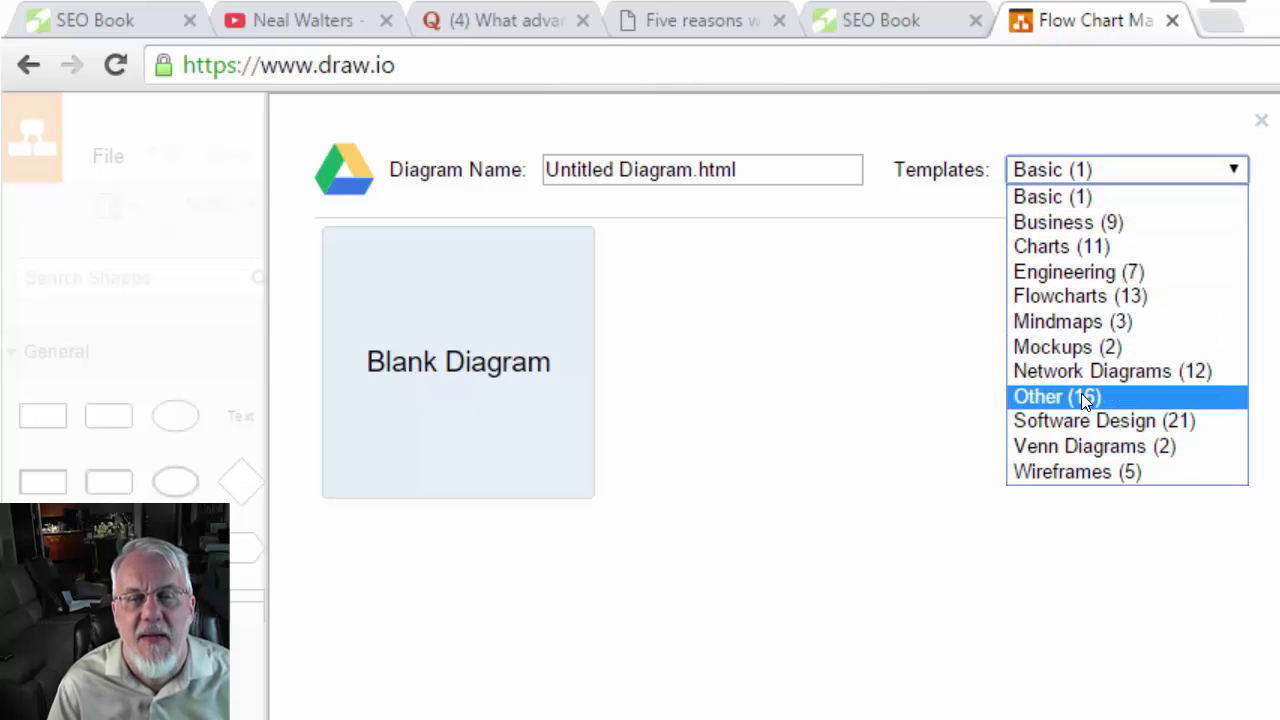
left_click(1088, 322)
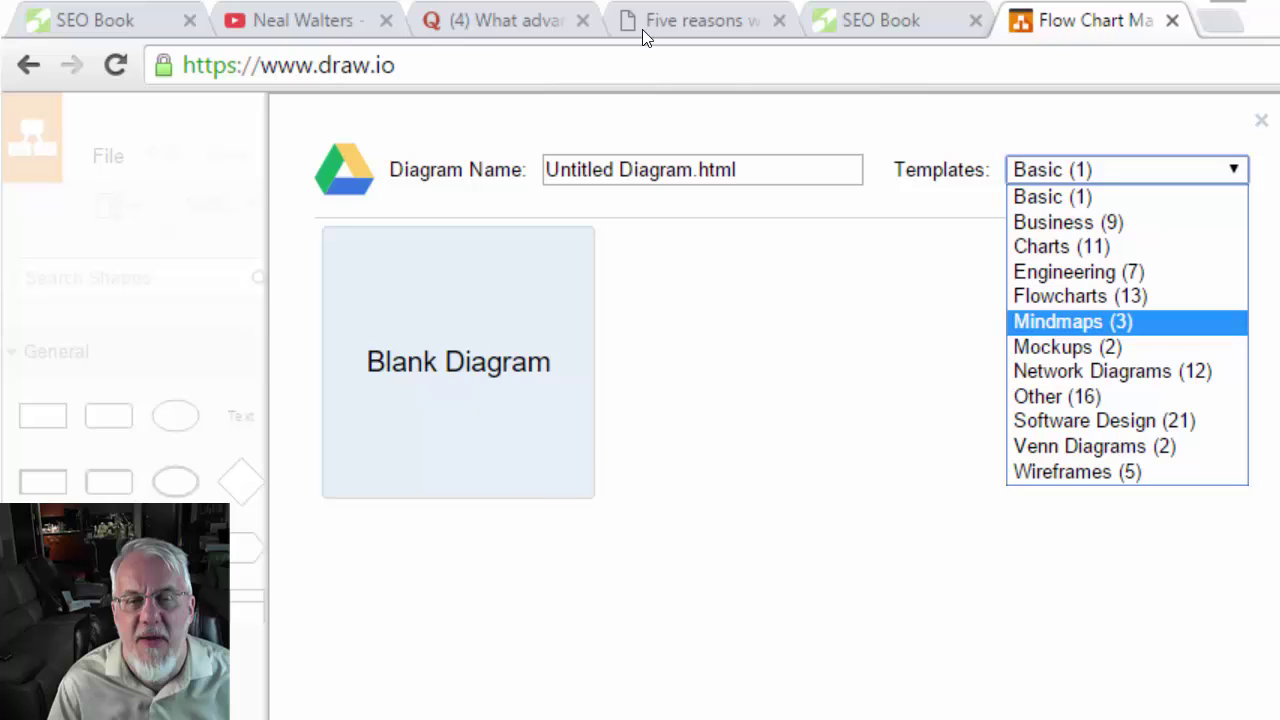